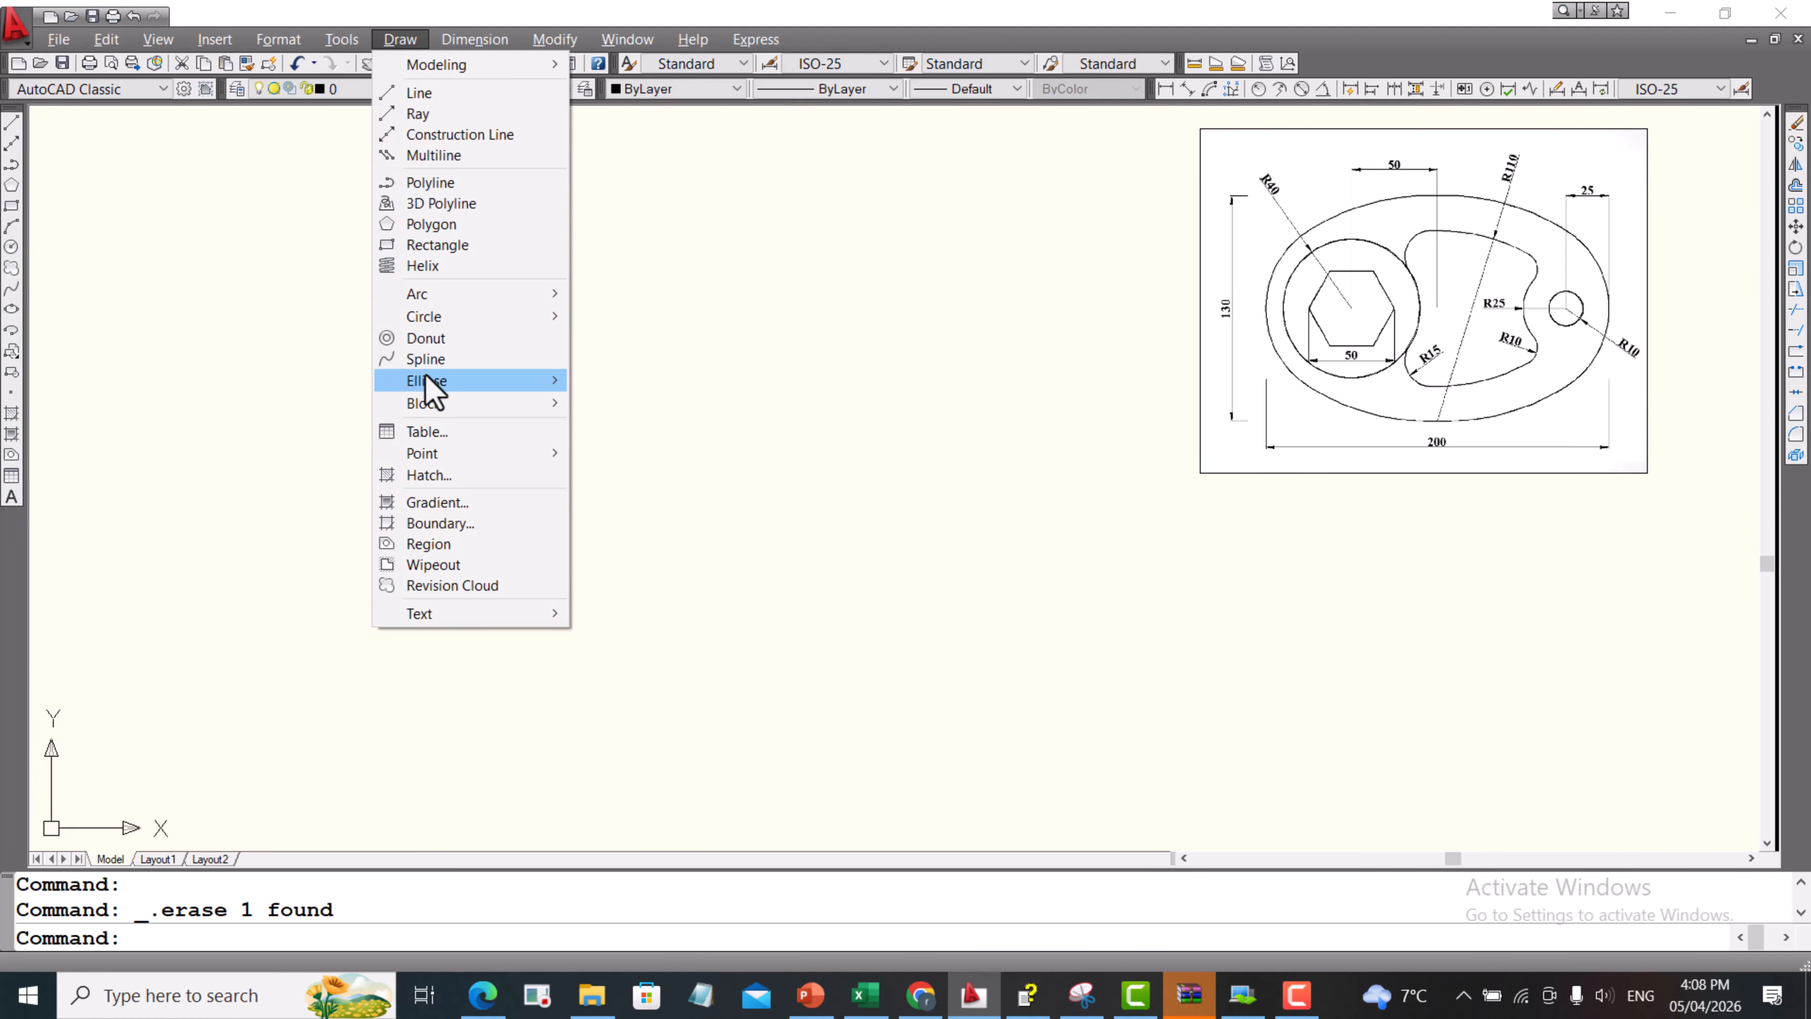
- Draw an ellipse from its center with a horizontal half-axis of 100 and a vertical half-axis of 65
mouse_move(426, 376)
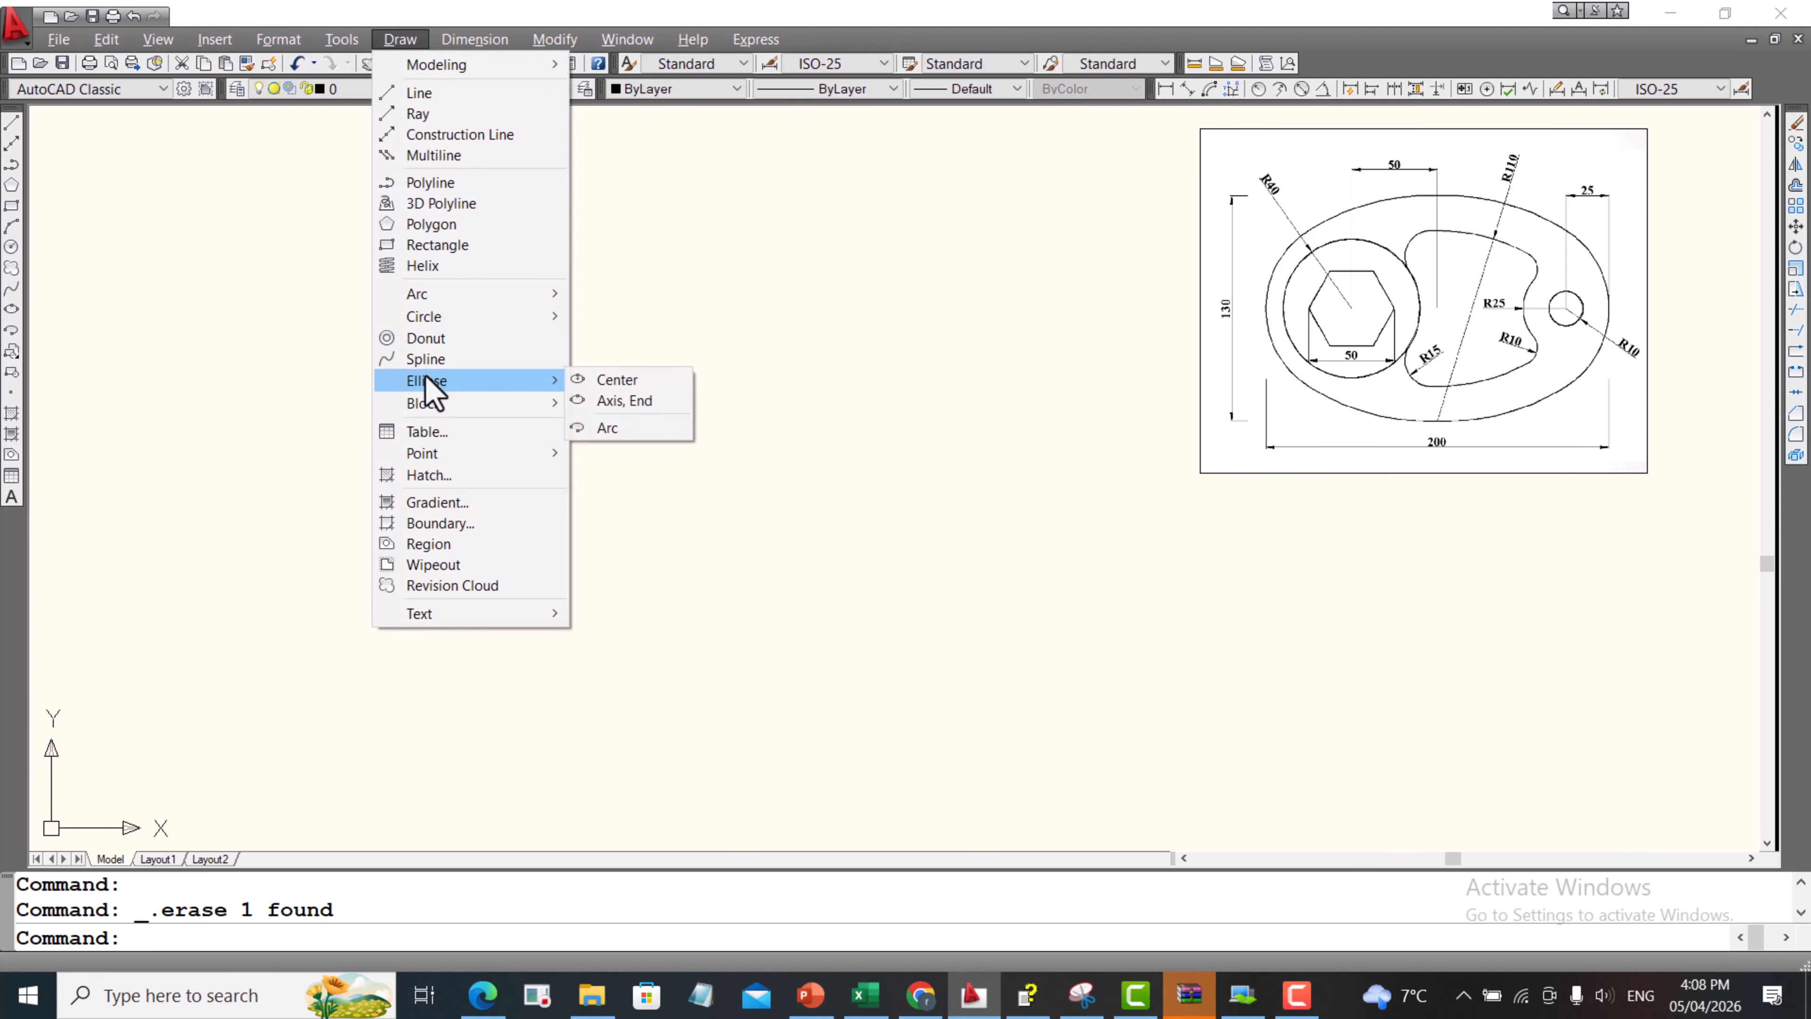
left_click(608, 381)
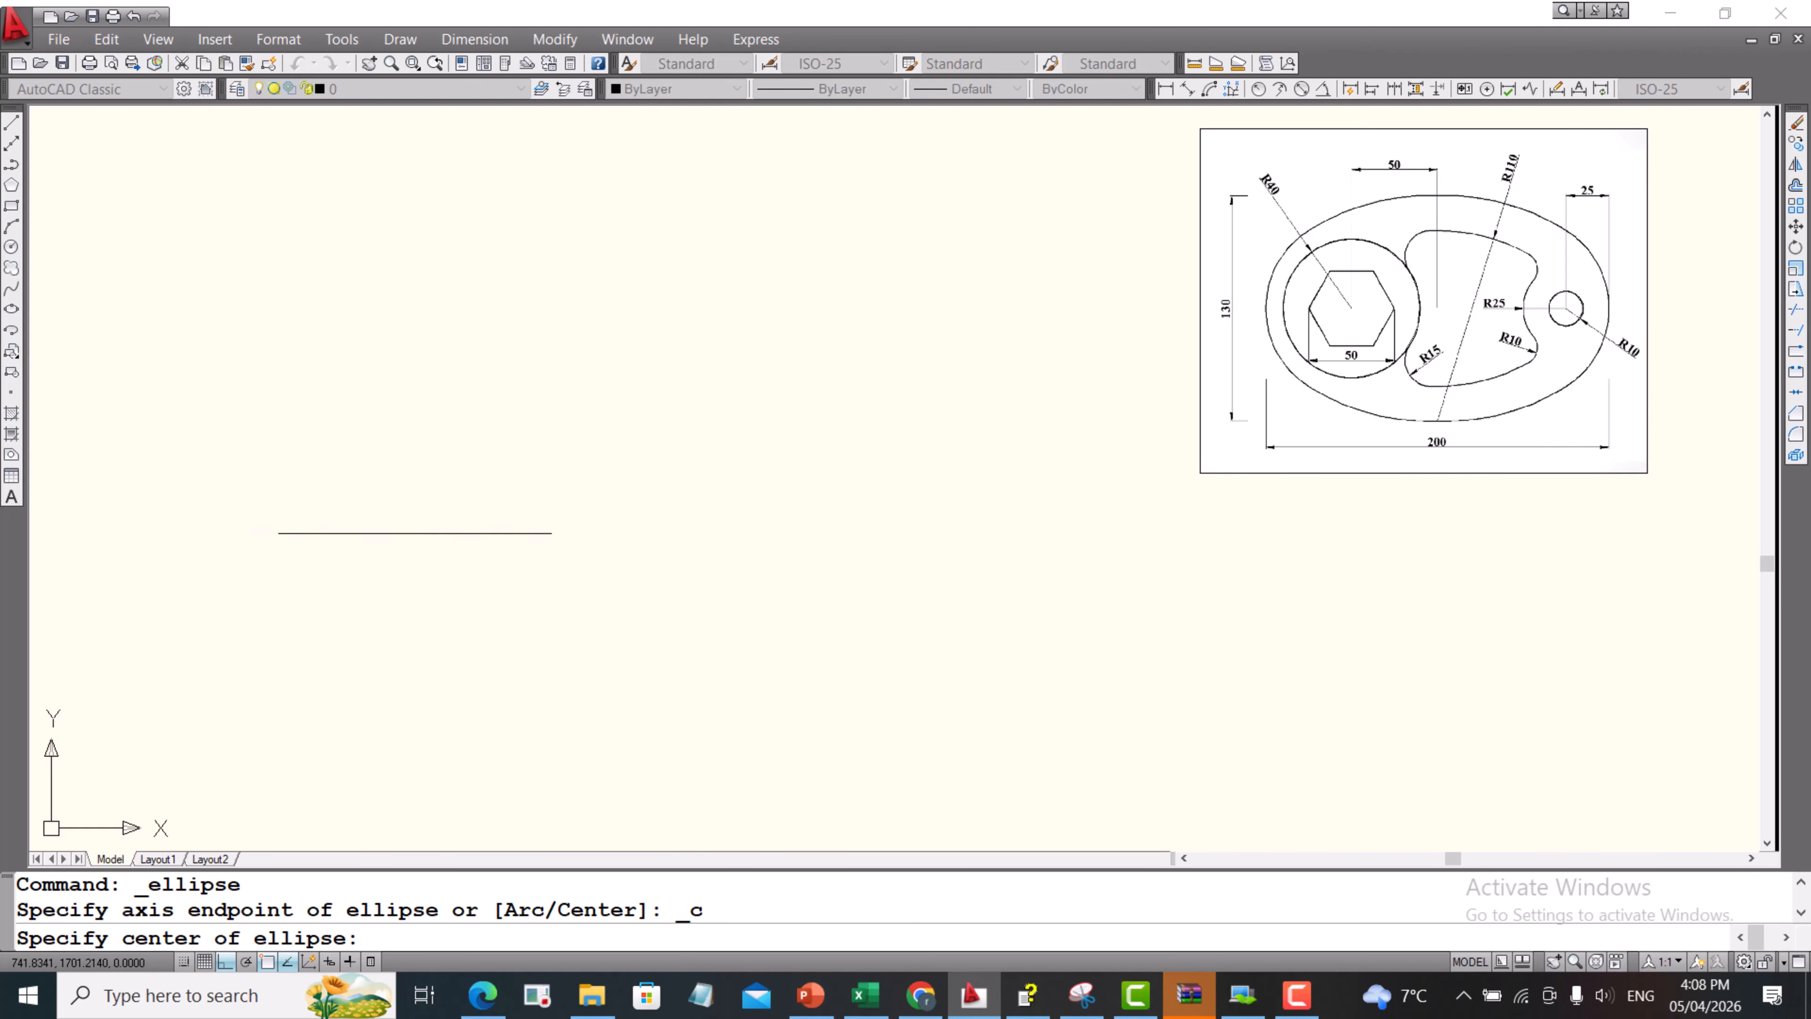
left_click(471, 551)
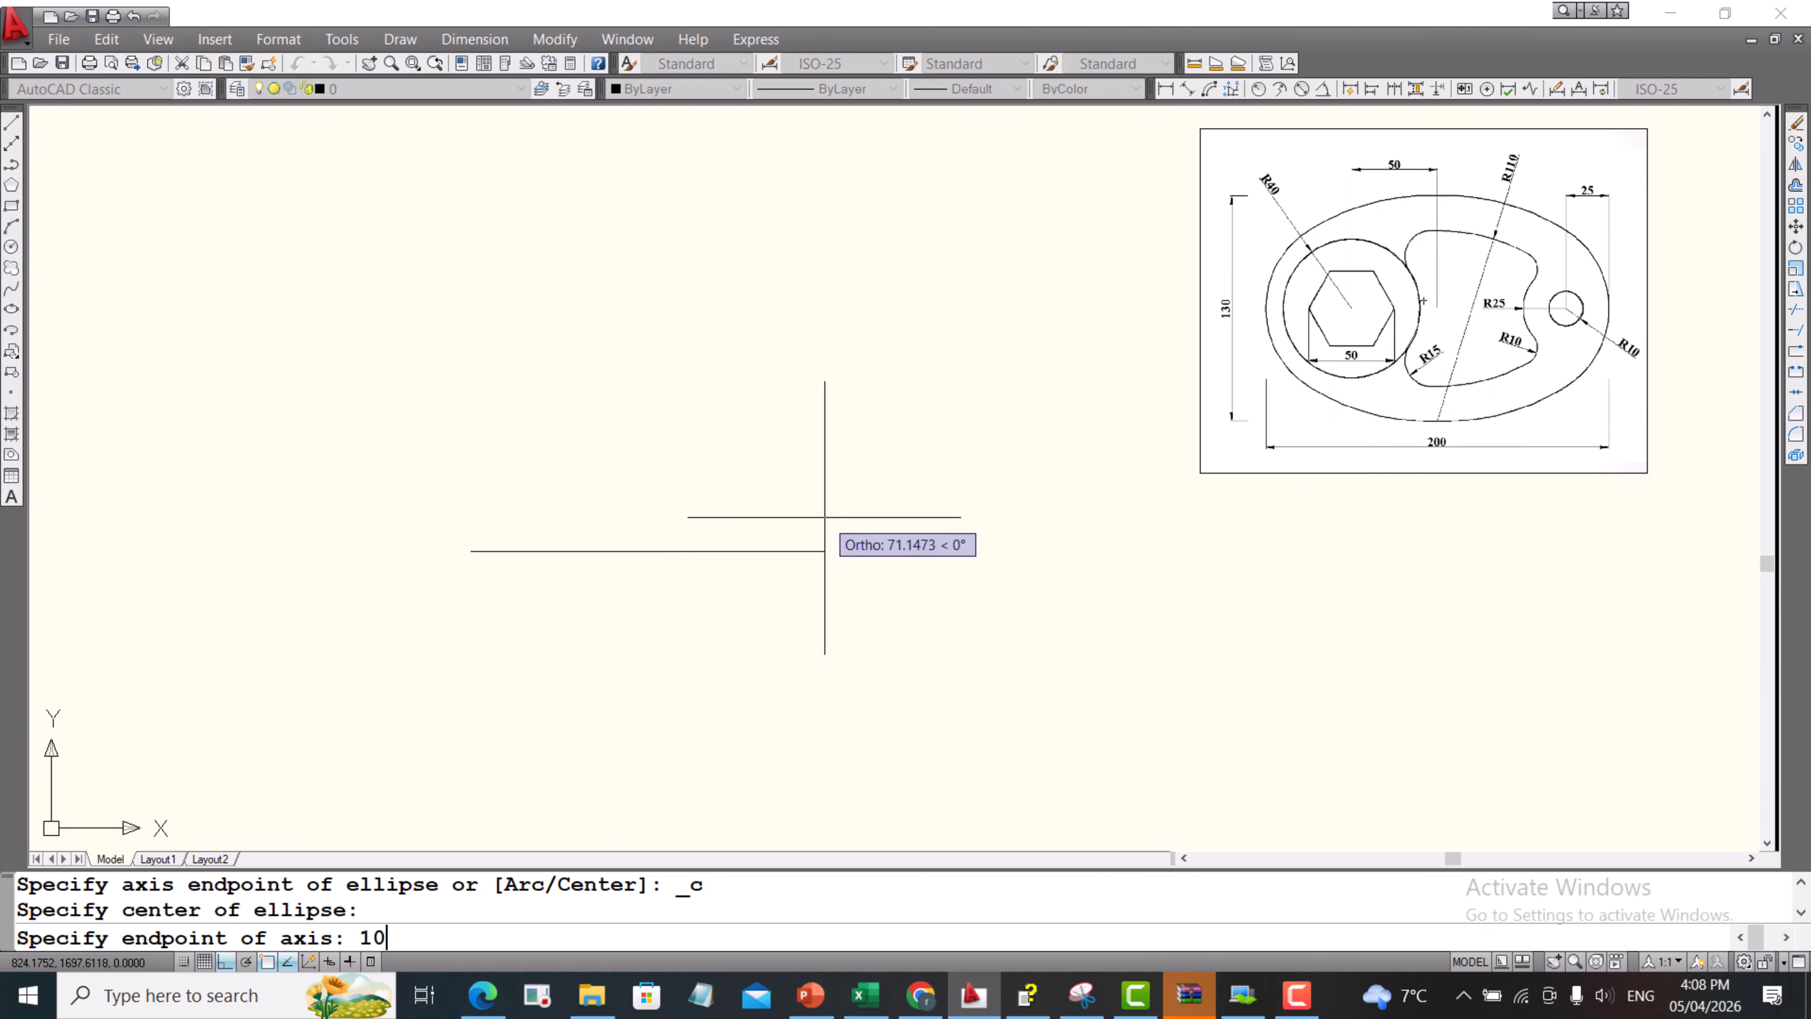
key("Return")
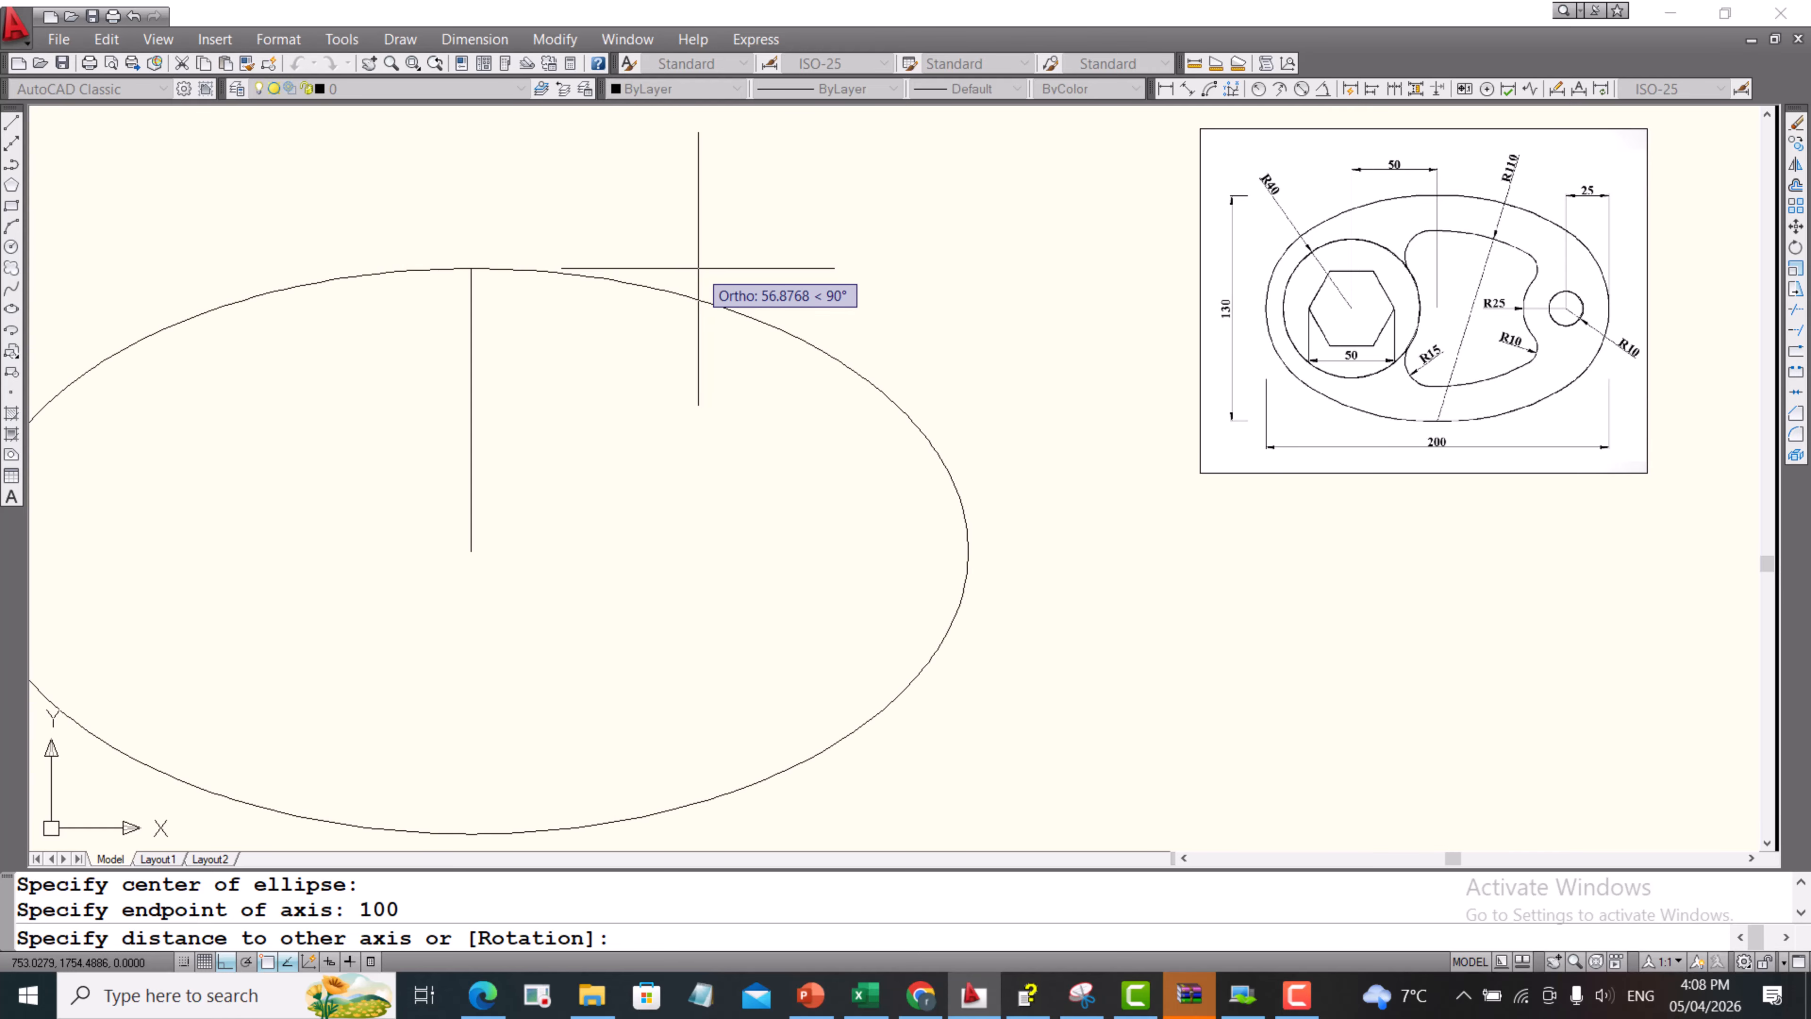
type("65")
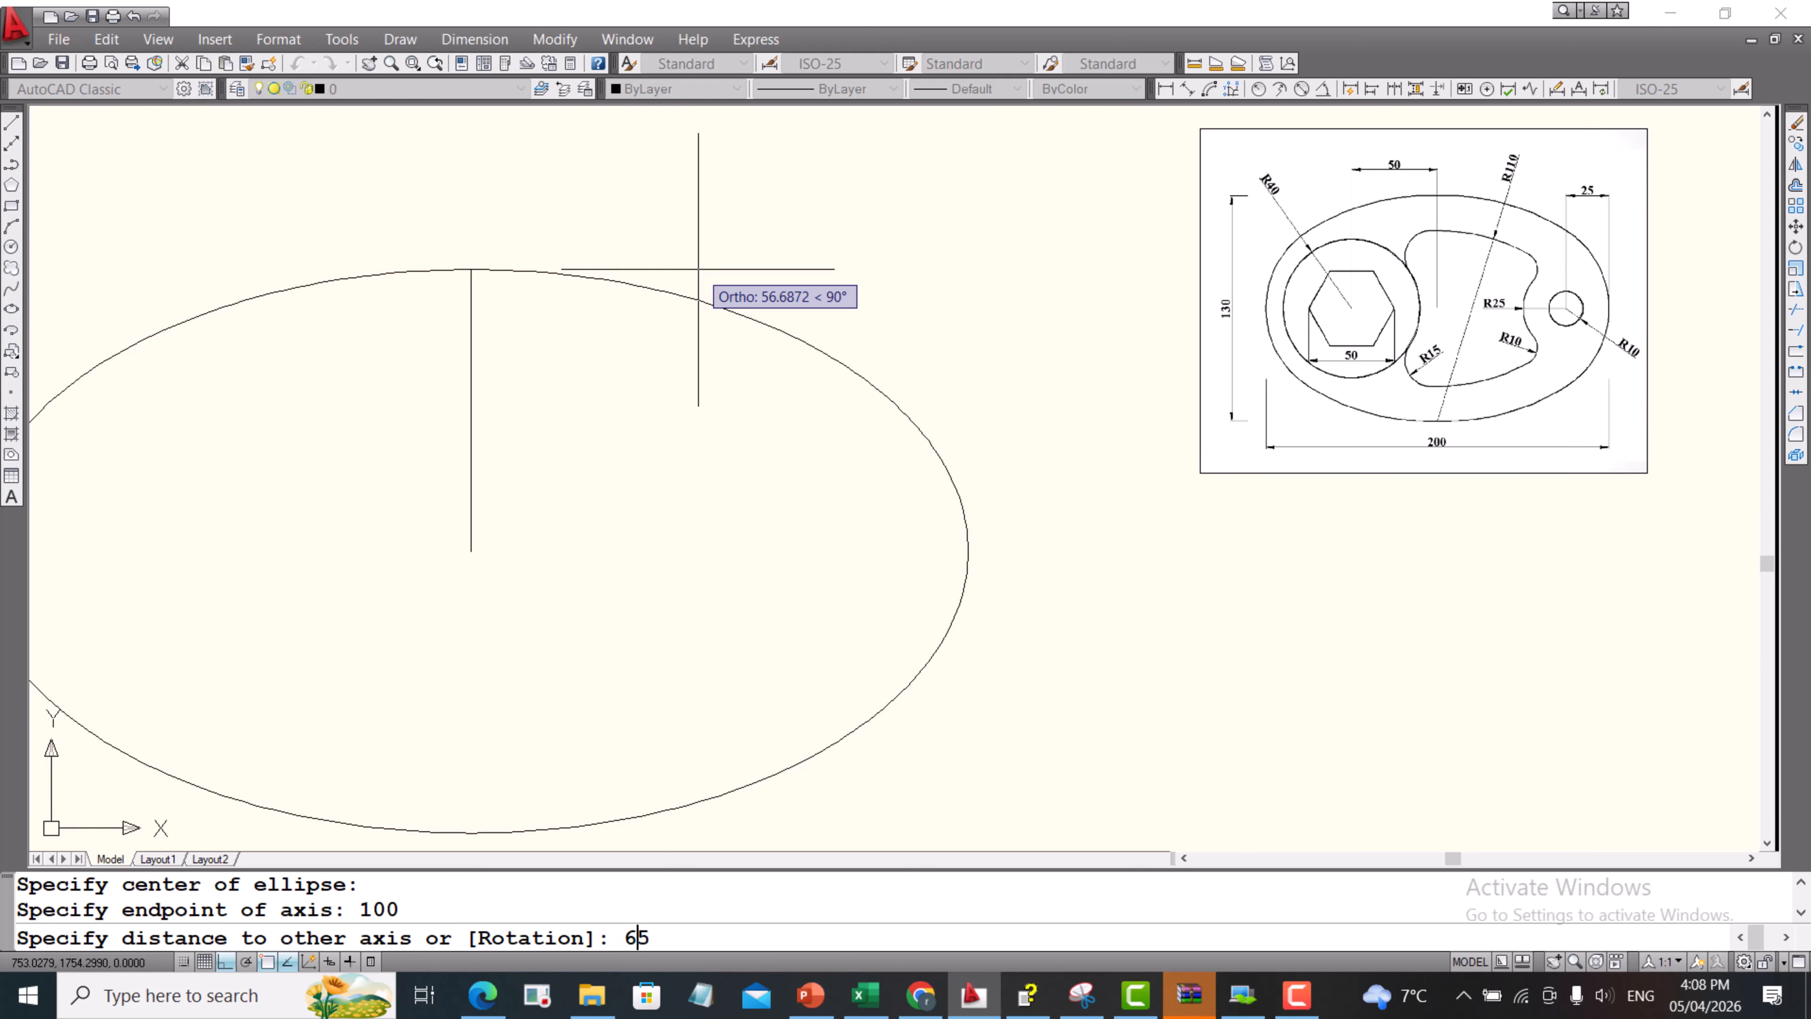
key("Return")
- Enlarge the reference picture beside the ellipse by stretching its lower-right corner outward
scroll(1116, 453, "down", 3)
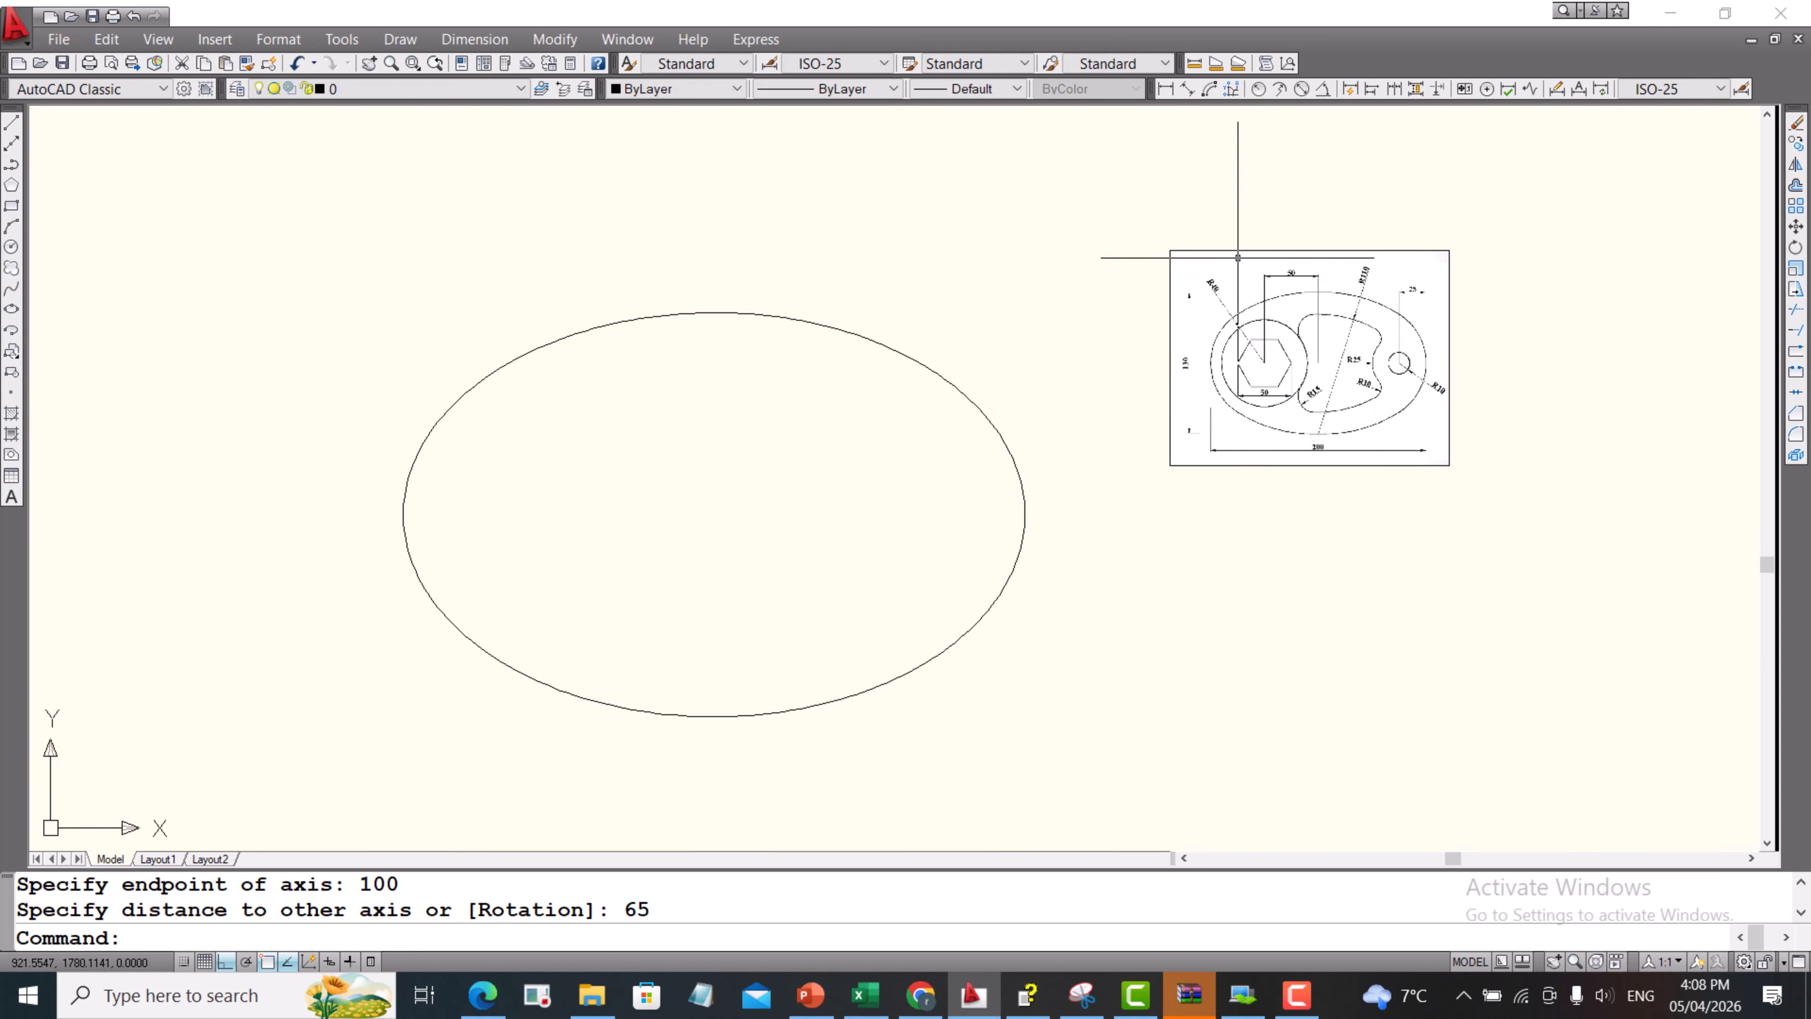
left_click(1238, 258)
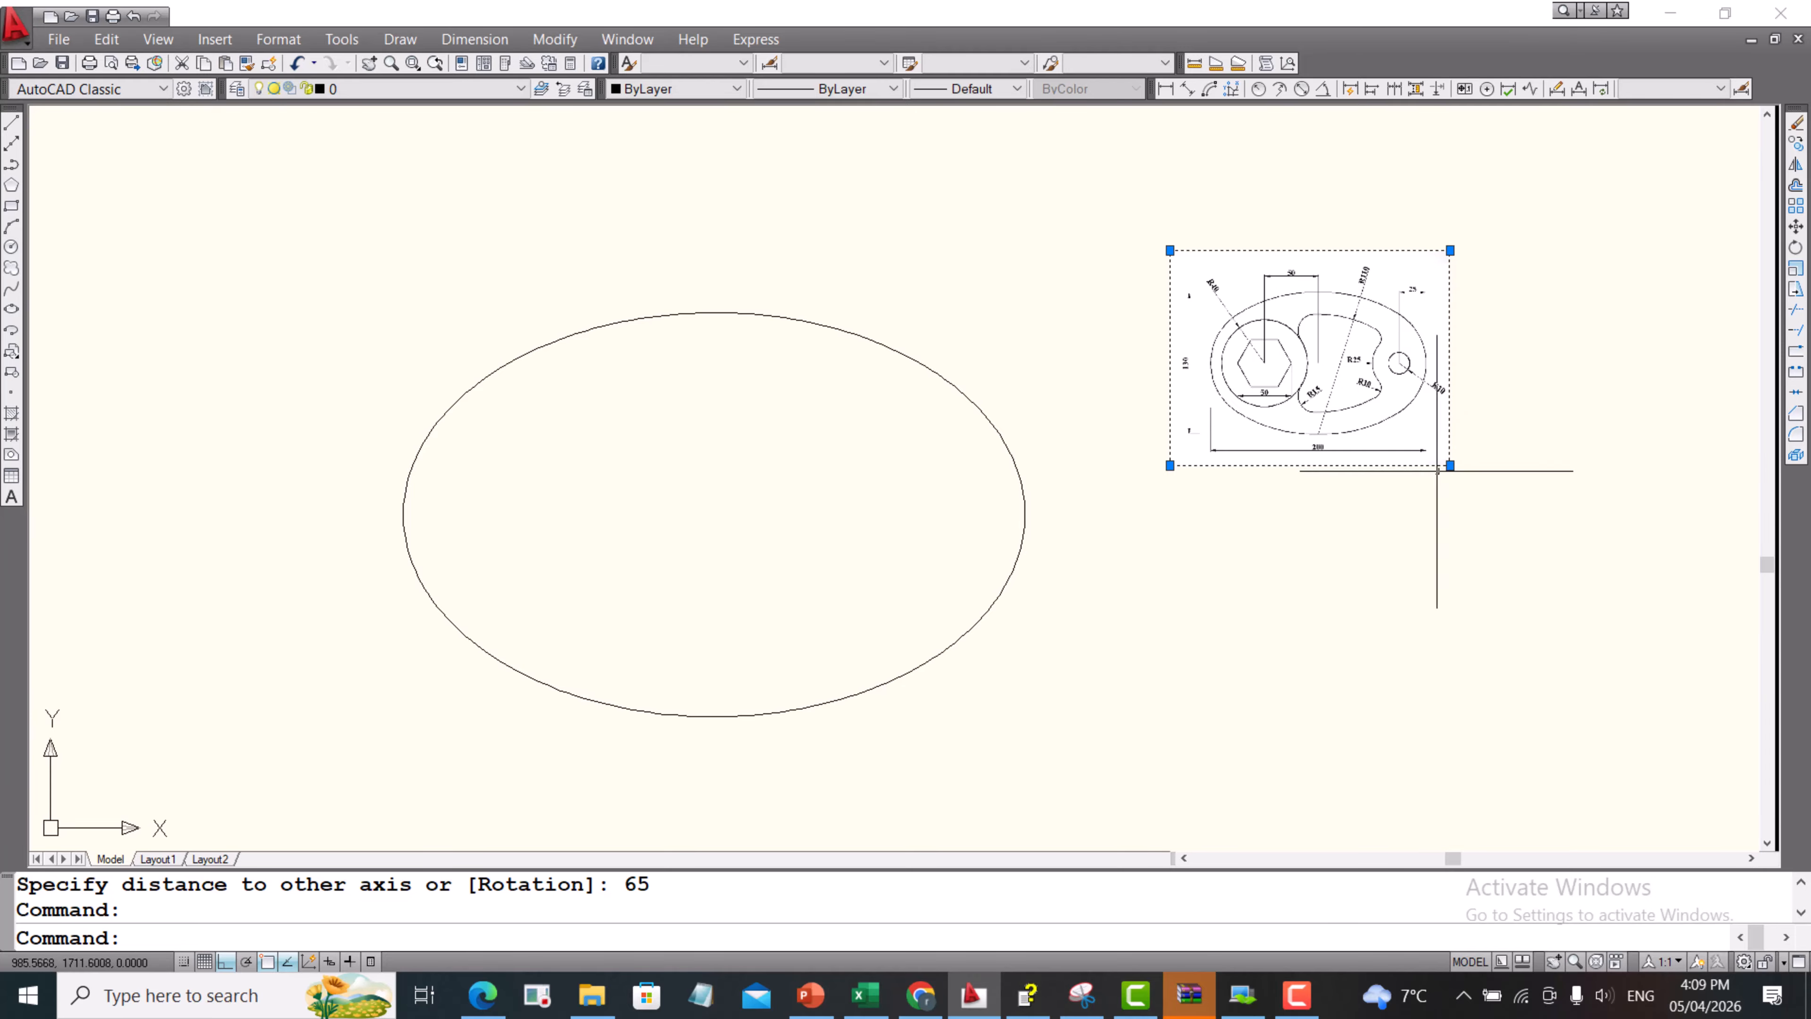
left_click(1453, 469)
left_click(1452, 465)
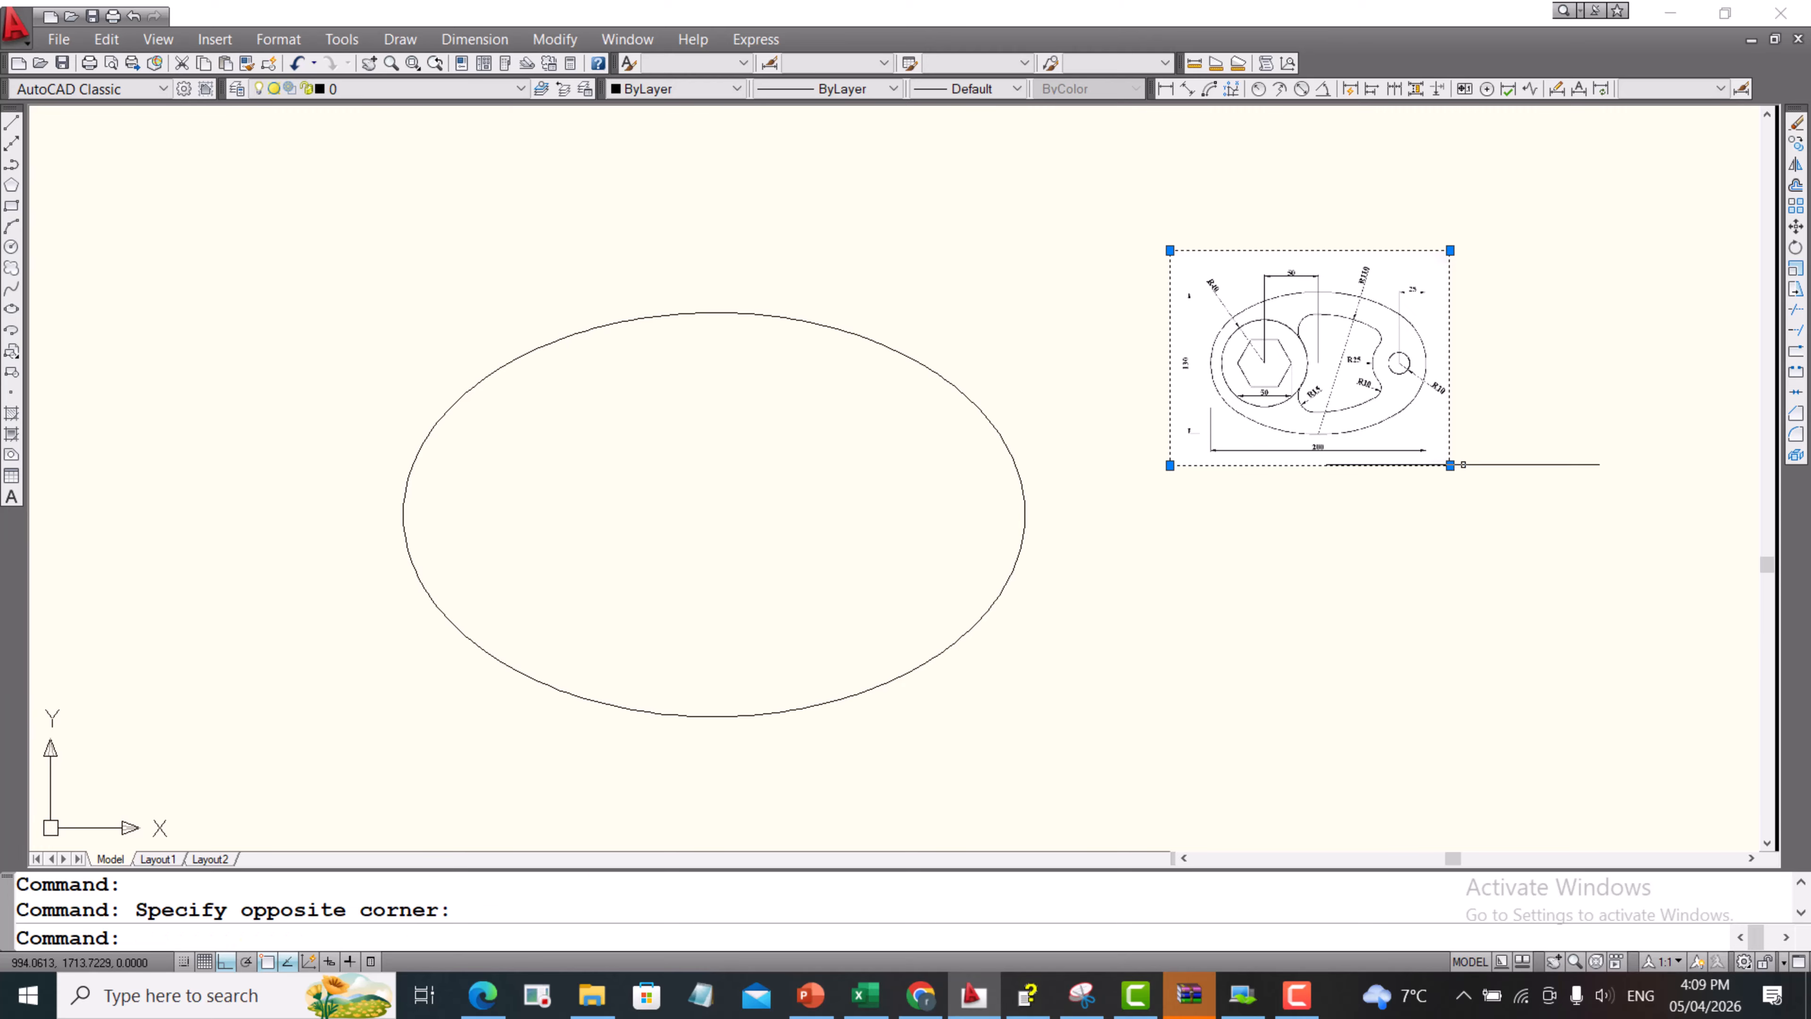
left_click(1450, 464)
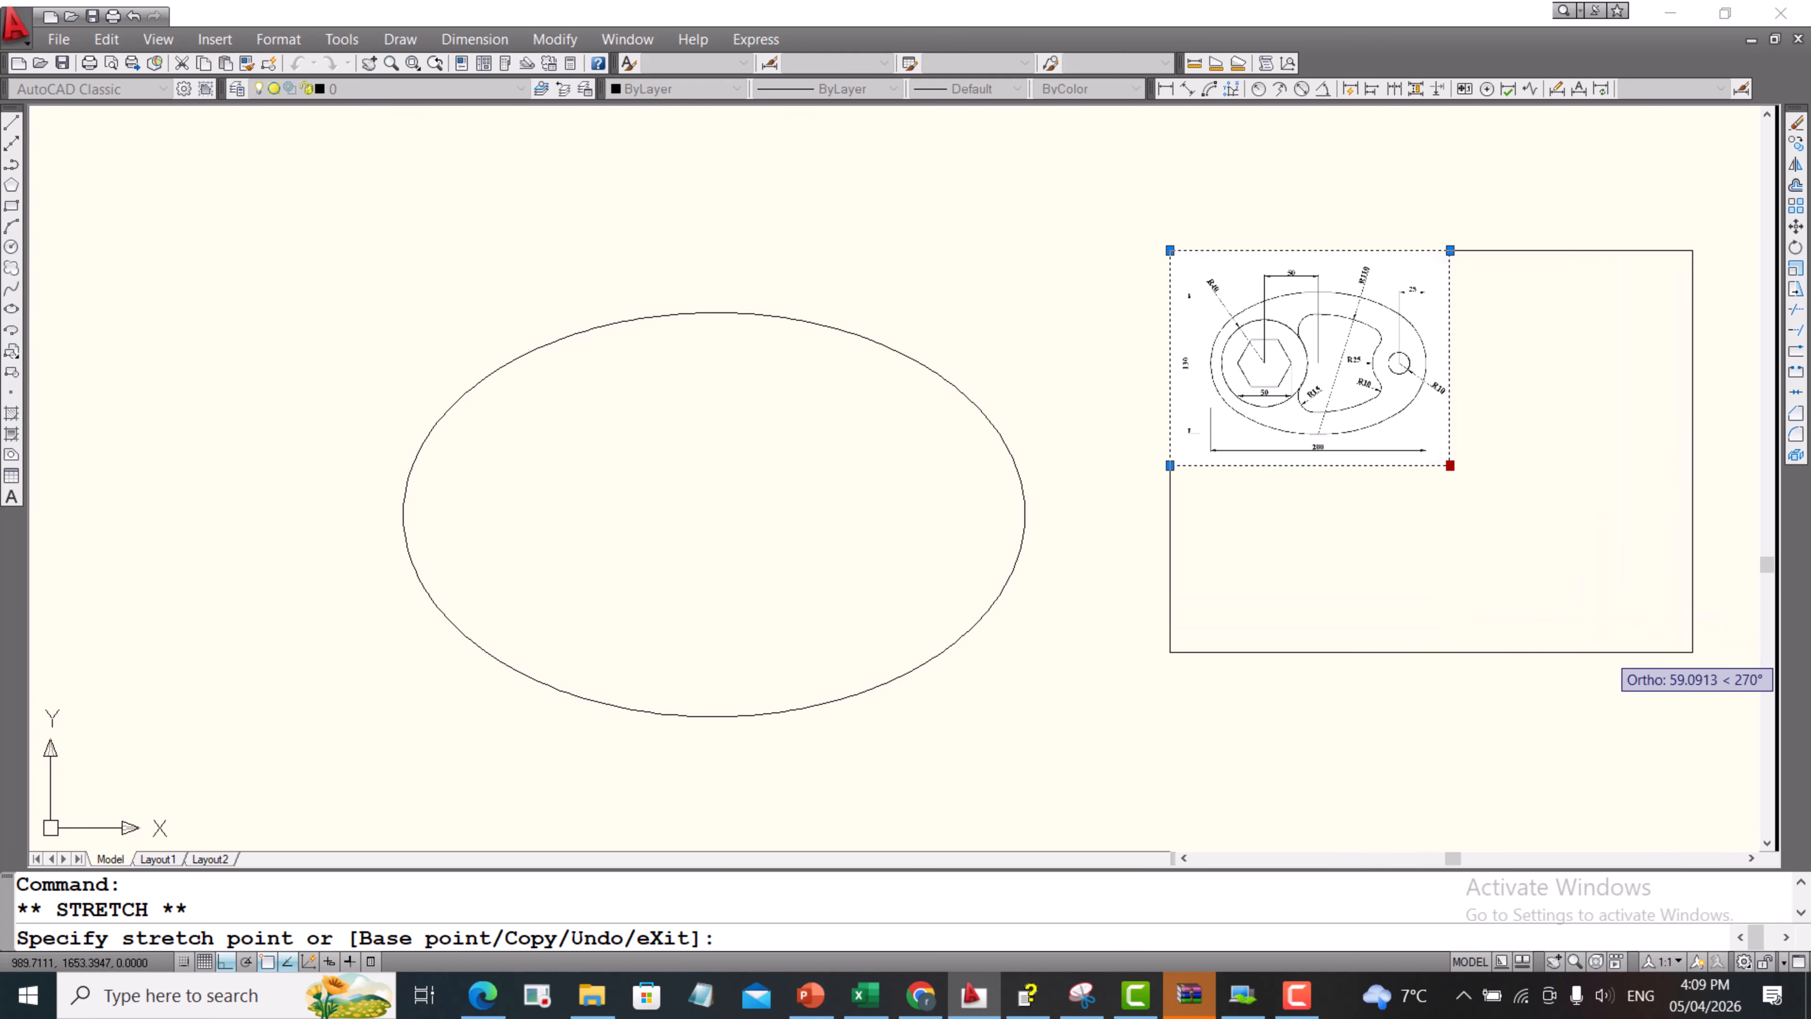
left_click(1695, 653)
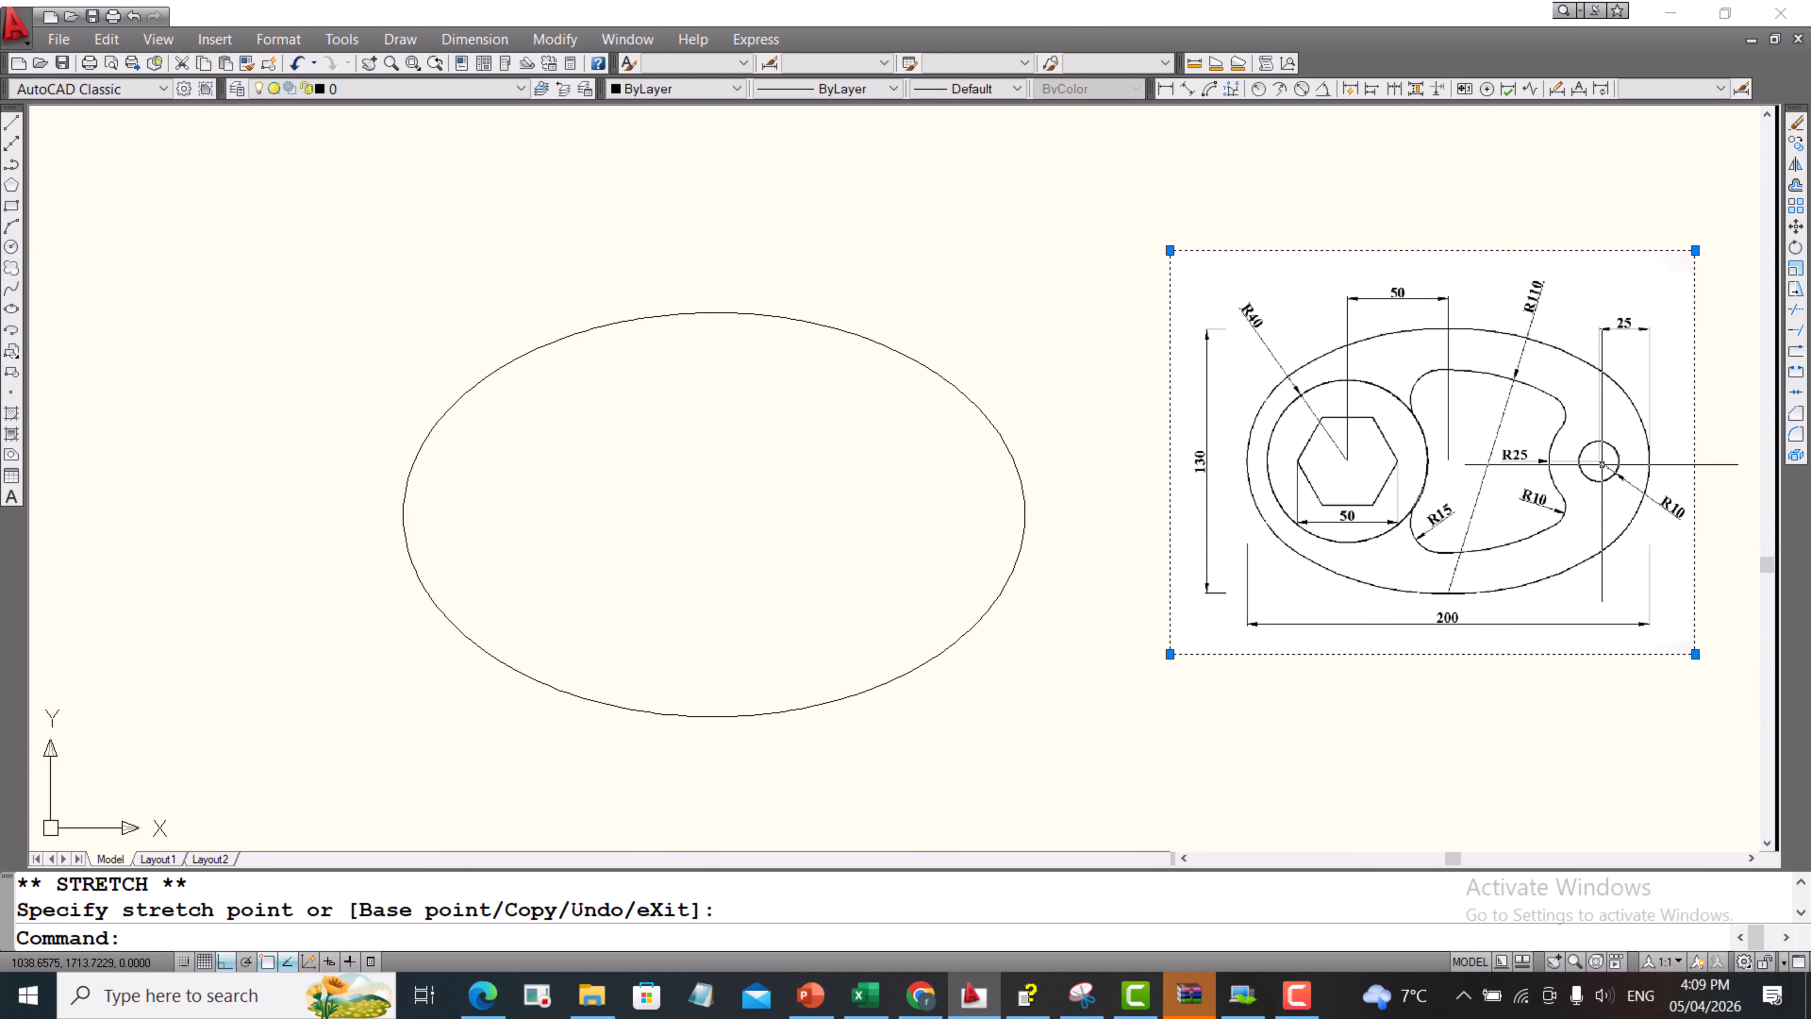
- Draw a horizontal construction line from the ellipse's right quadrant inward to the relative point @-25,0
scroll(1599, 457, "up", 2)
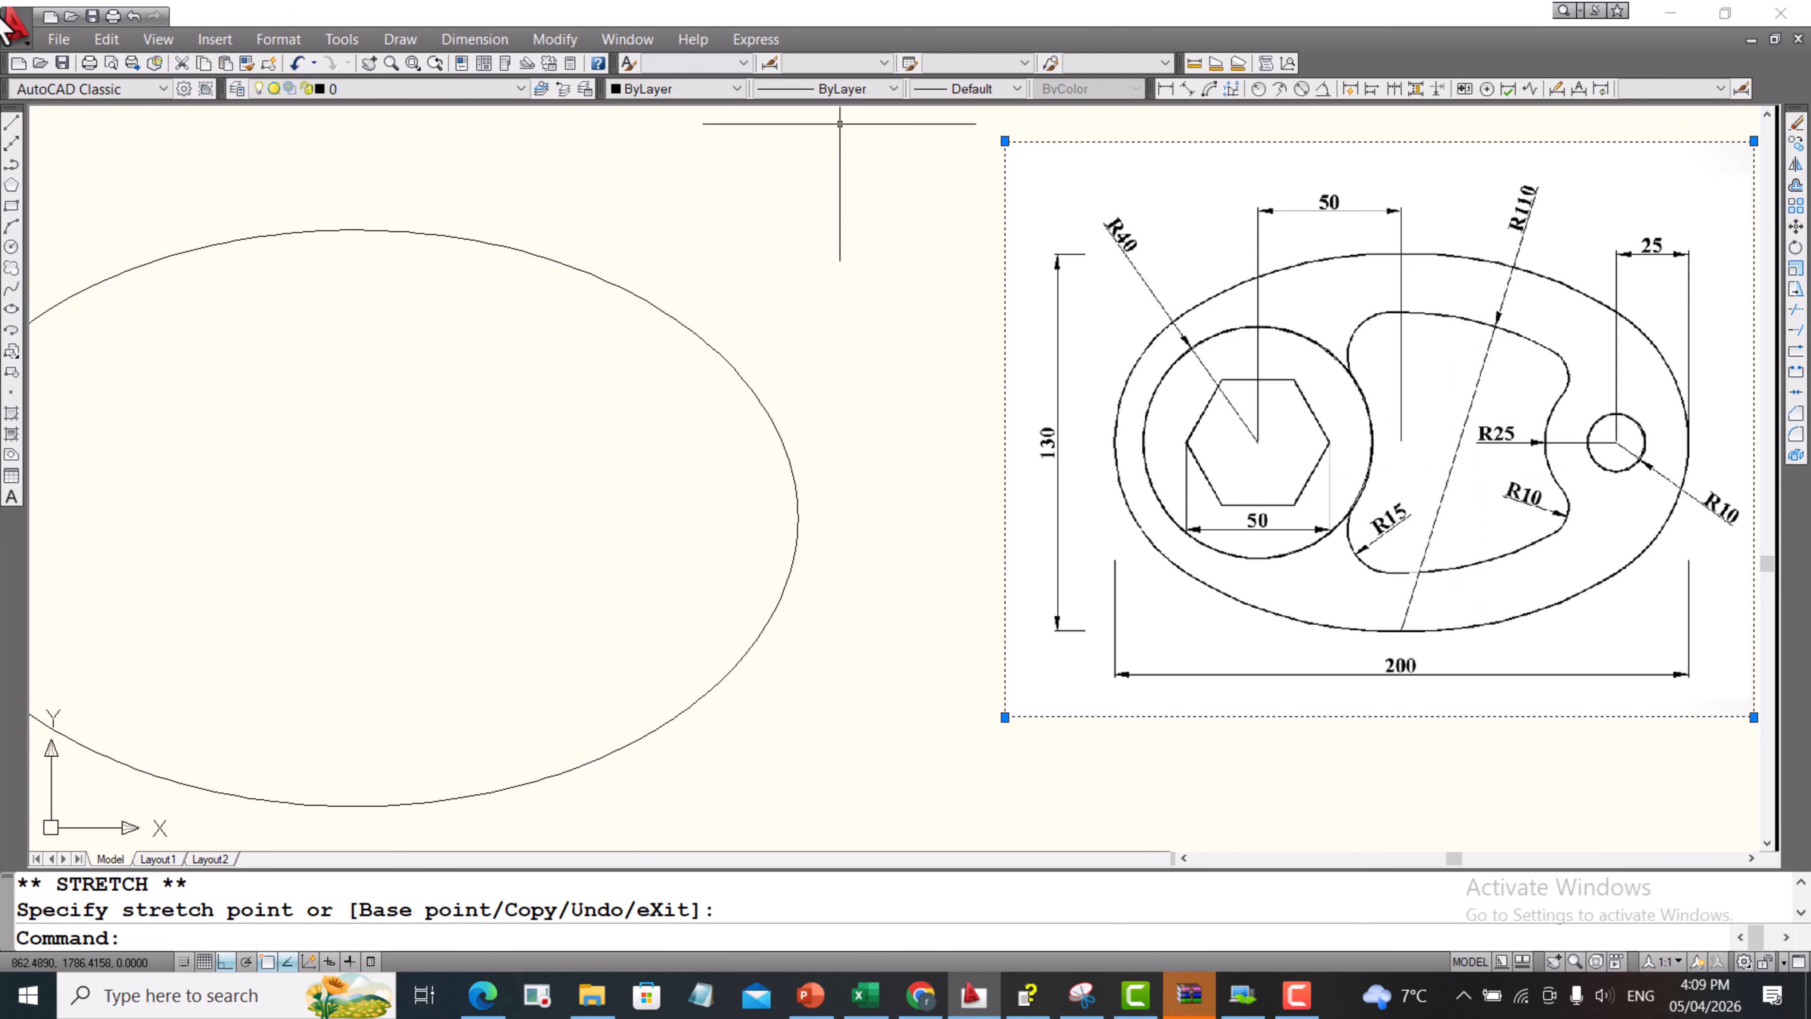
left_click(11, 125)
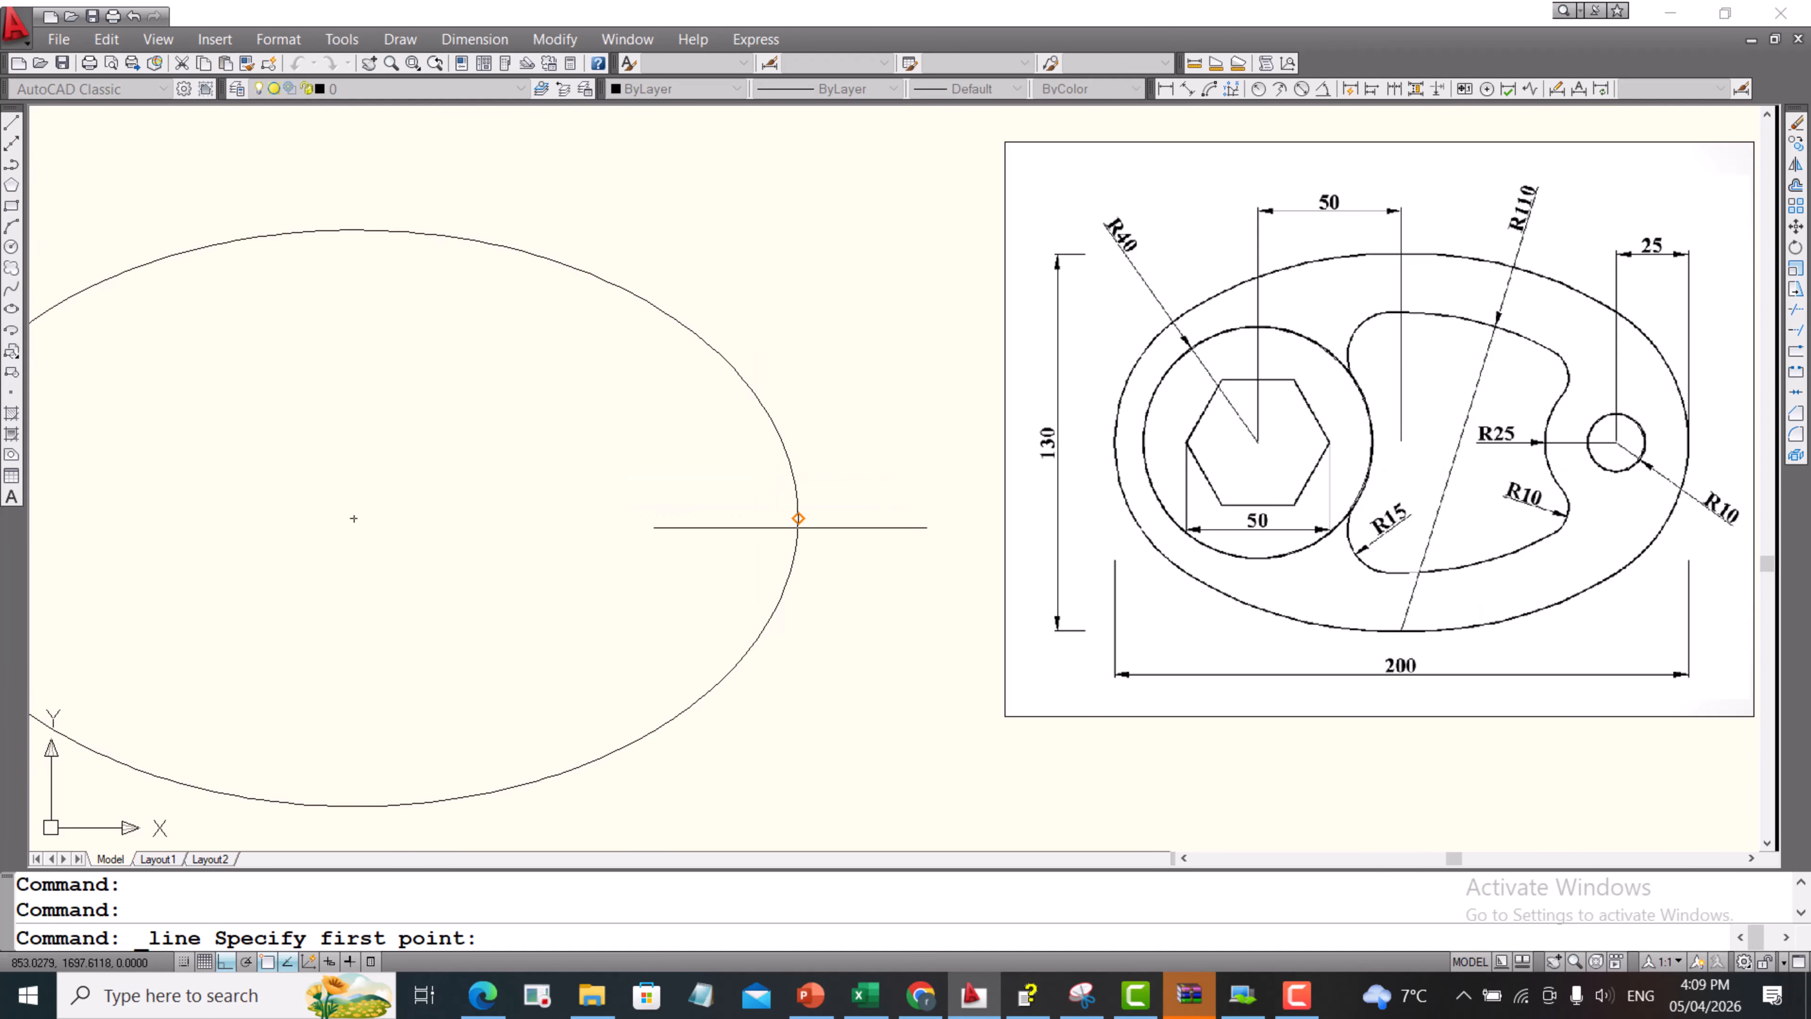
left_click(797, 518)
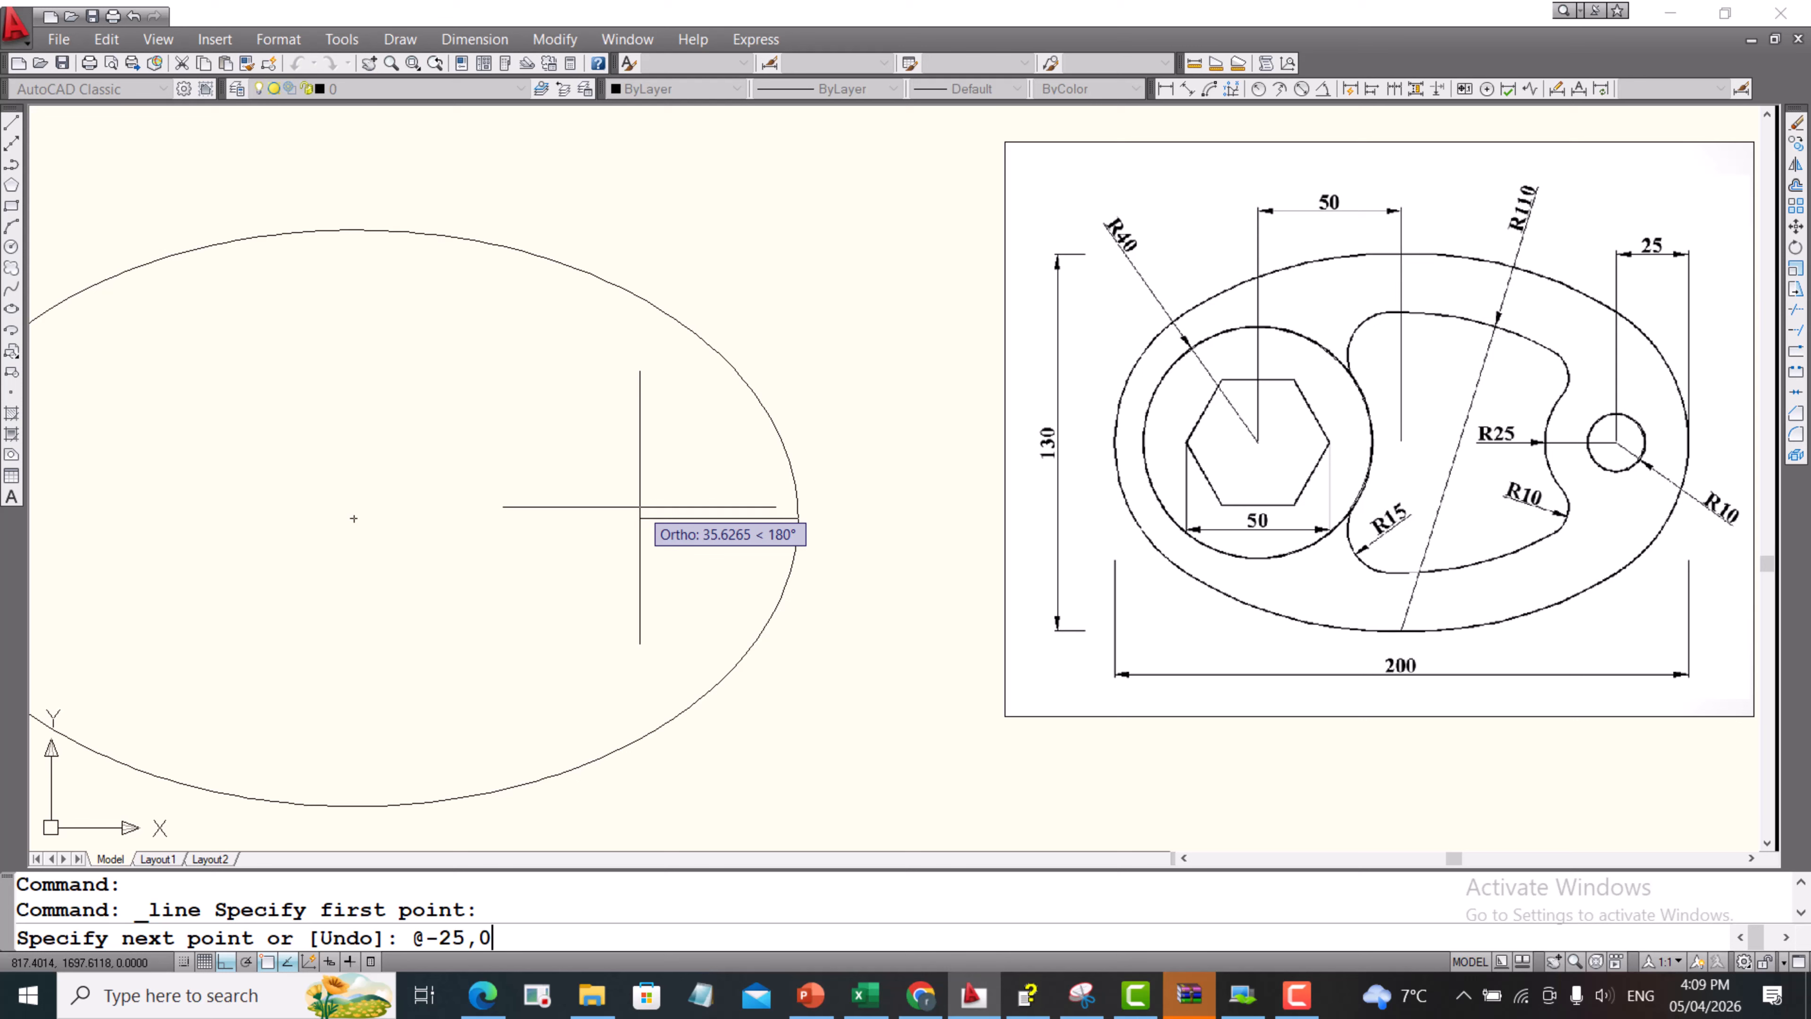
key("Return")
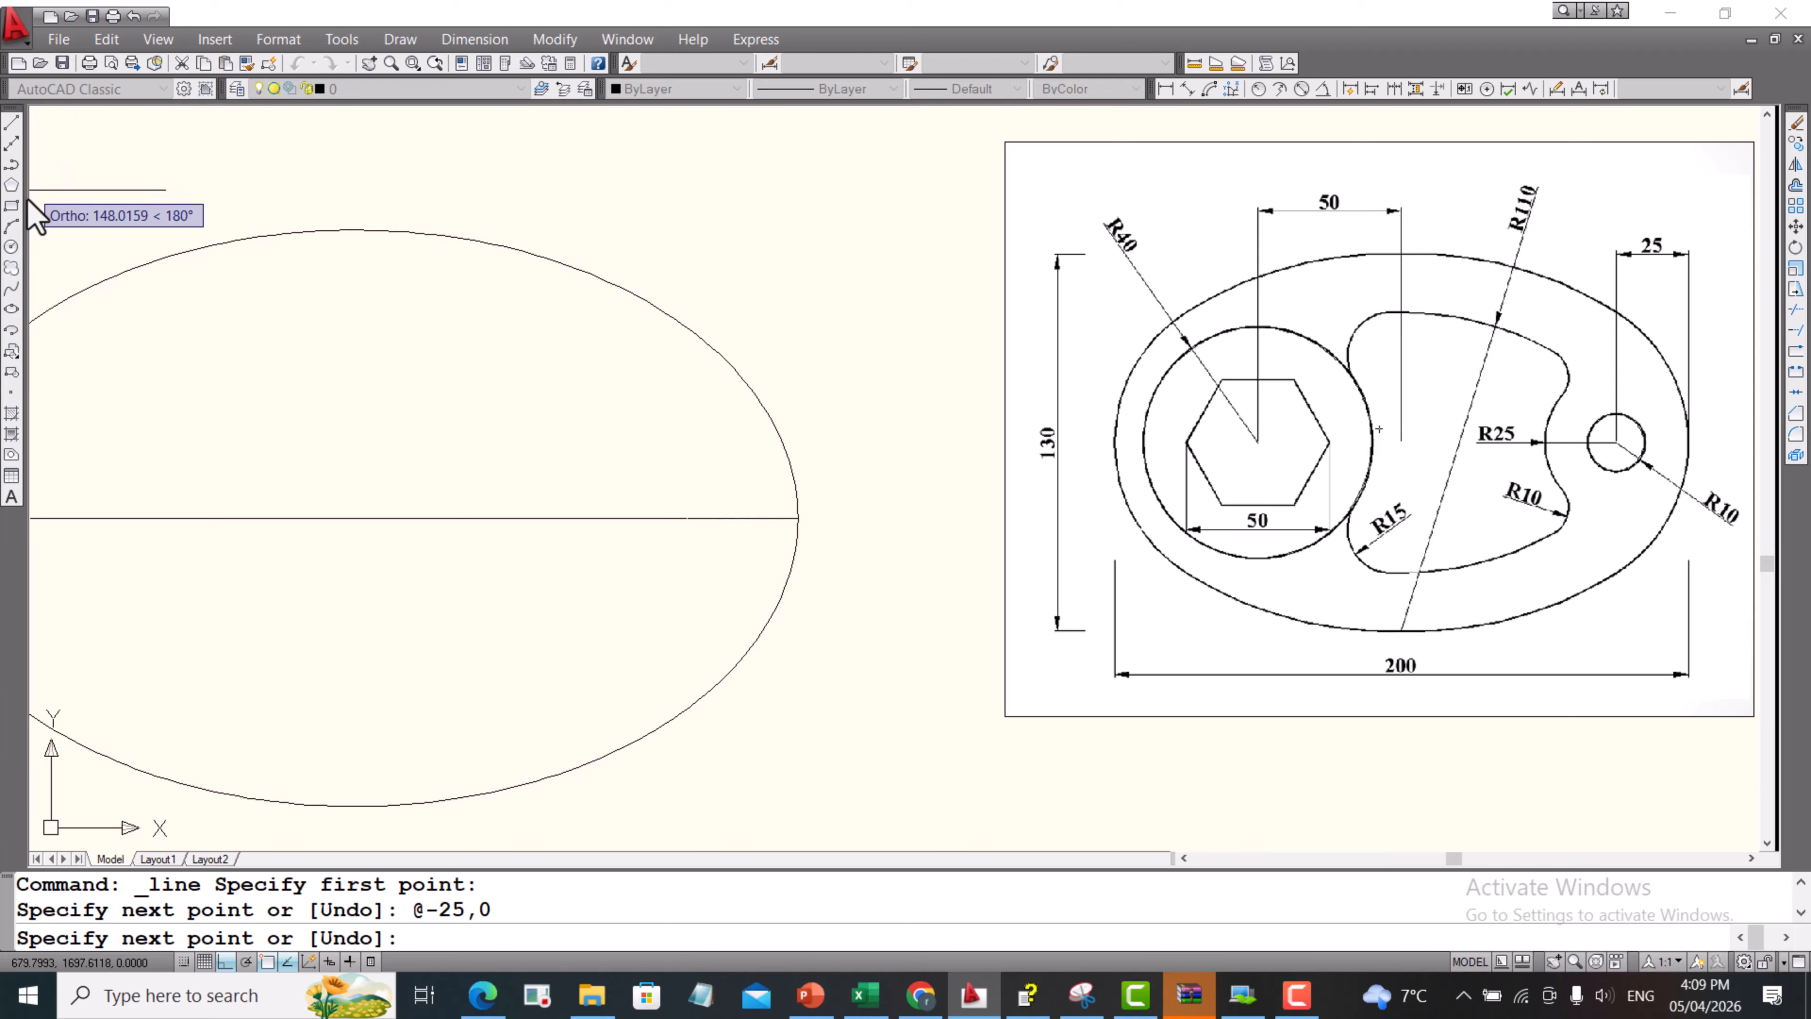
- Draw two concentric circles with radii 10 and 25, centered on the inner end of the 25-unit construction line
left_click(11, 247)
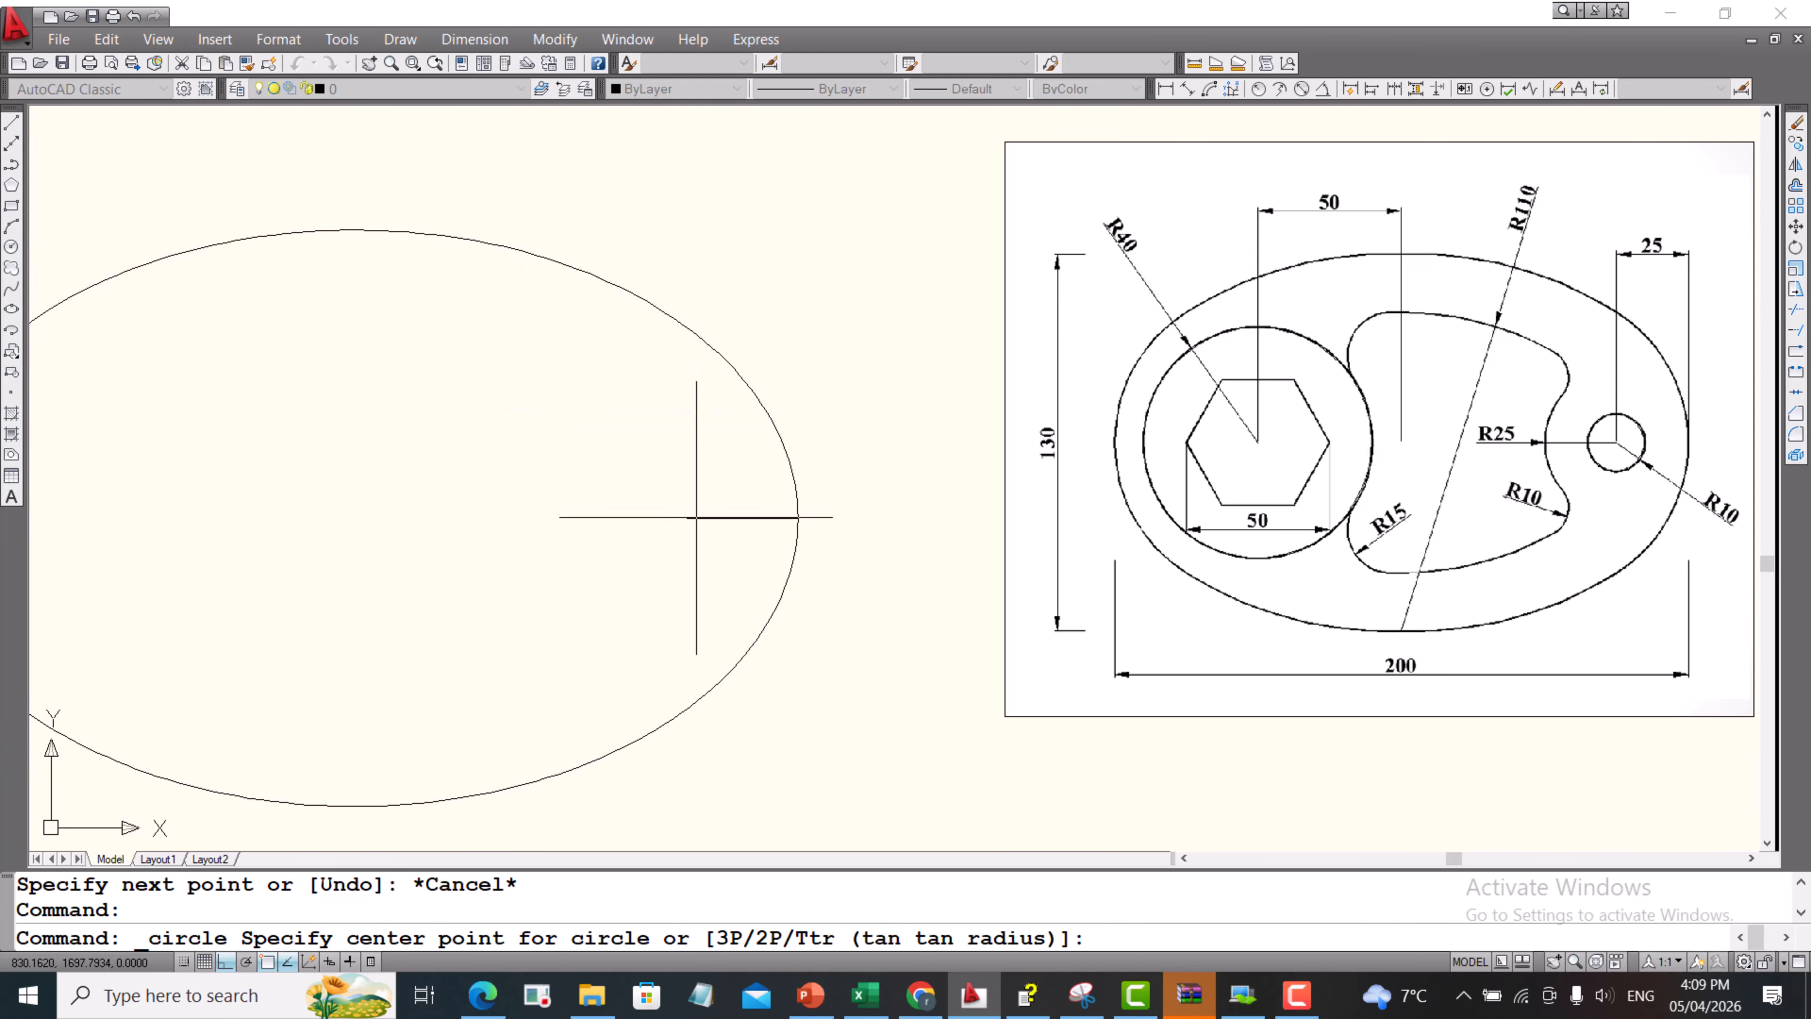
left_click(687, 518)
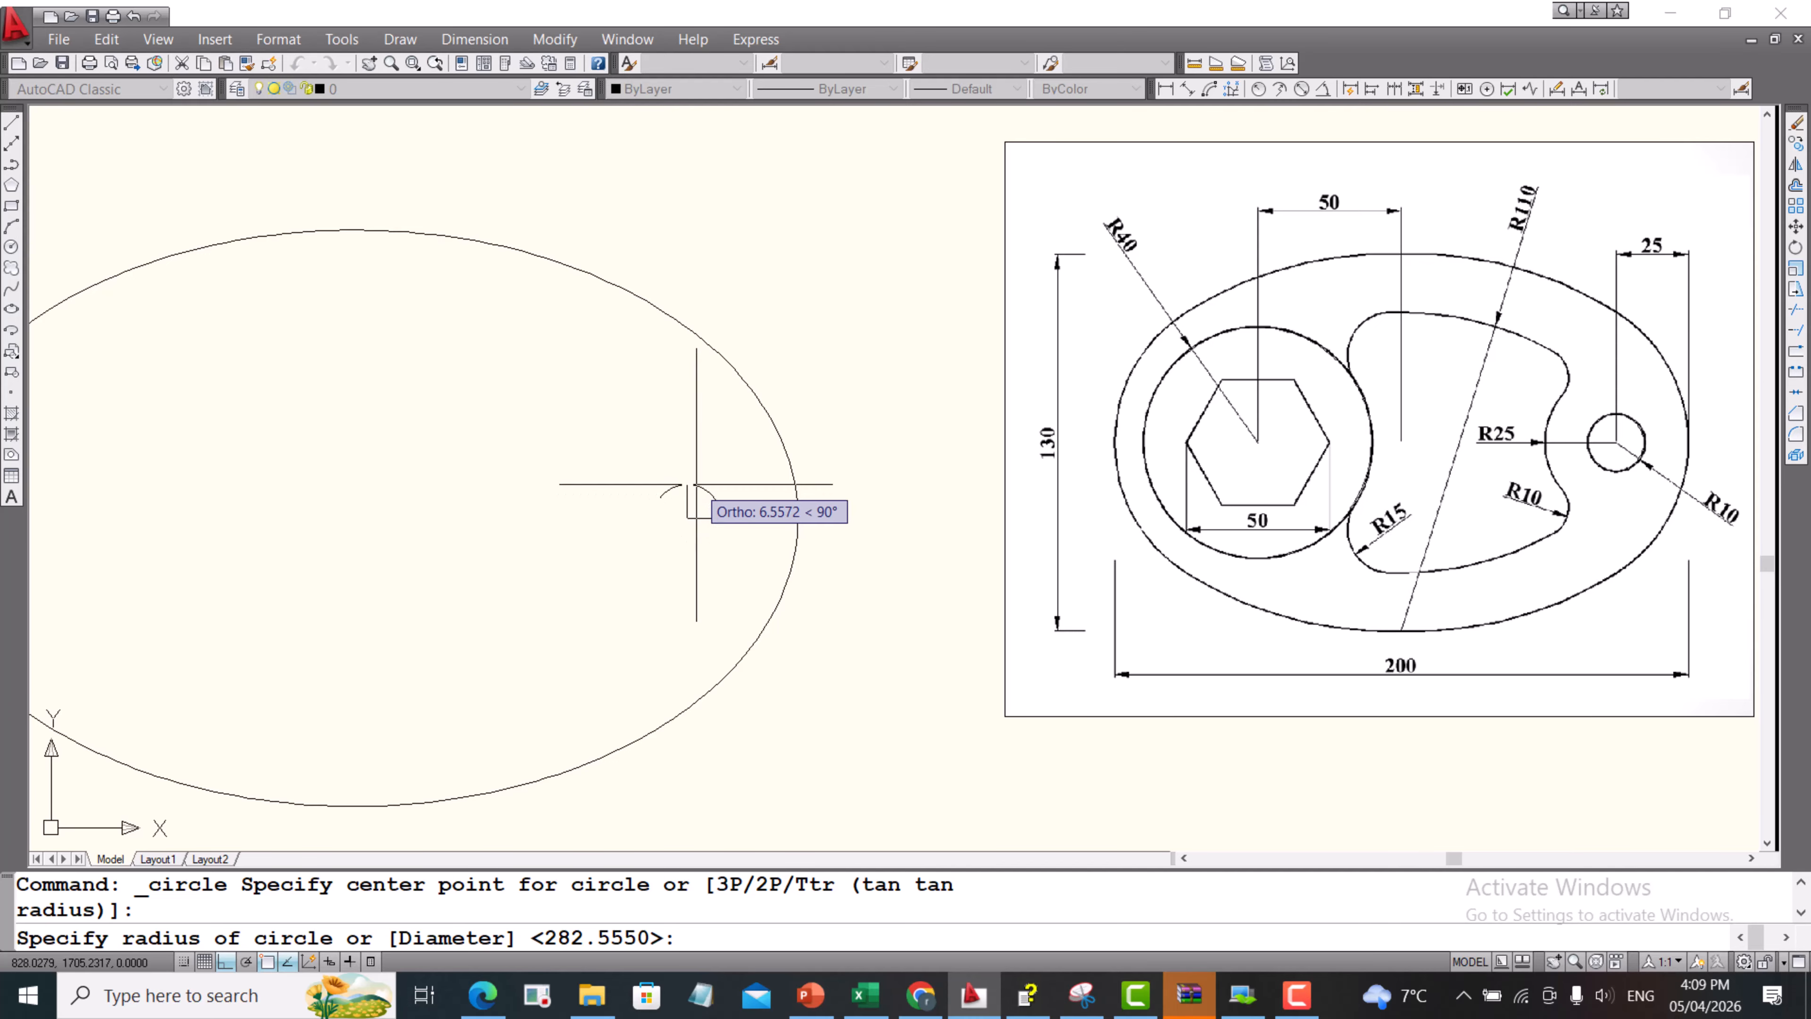
type("10")
key("Return")
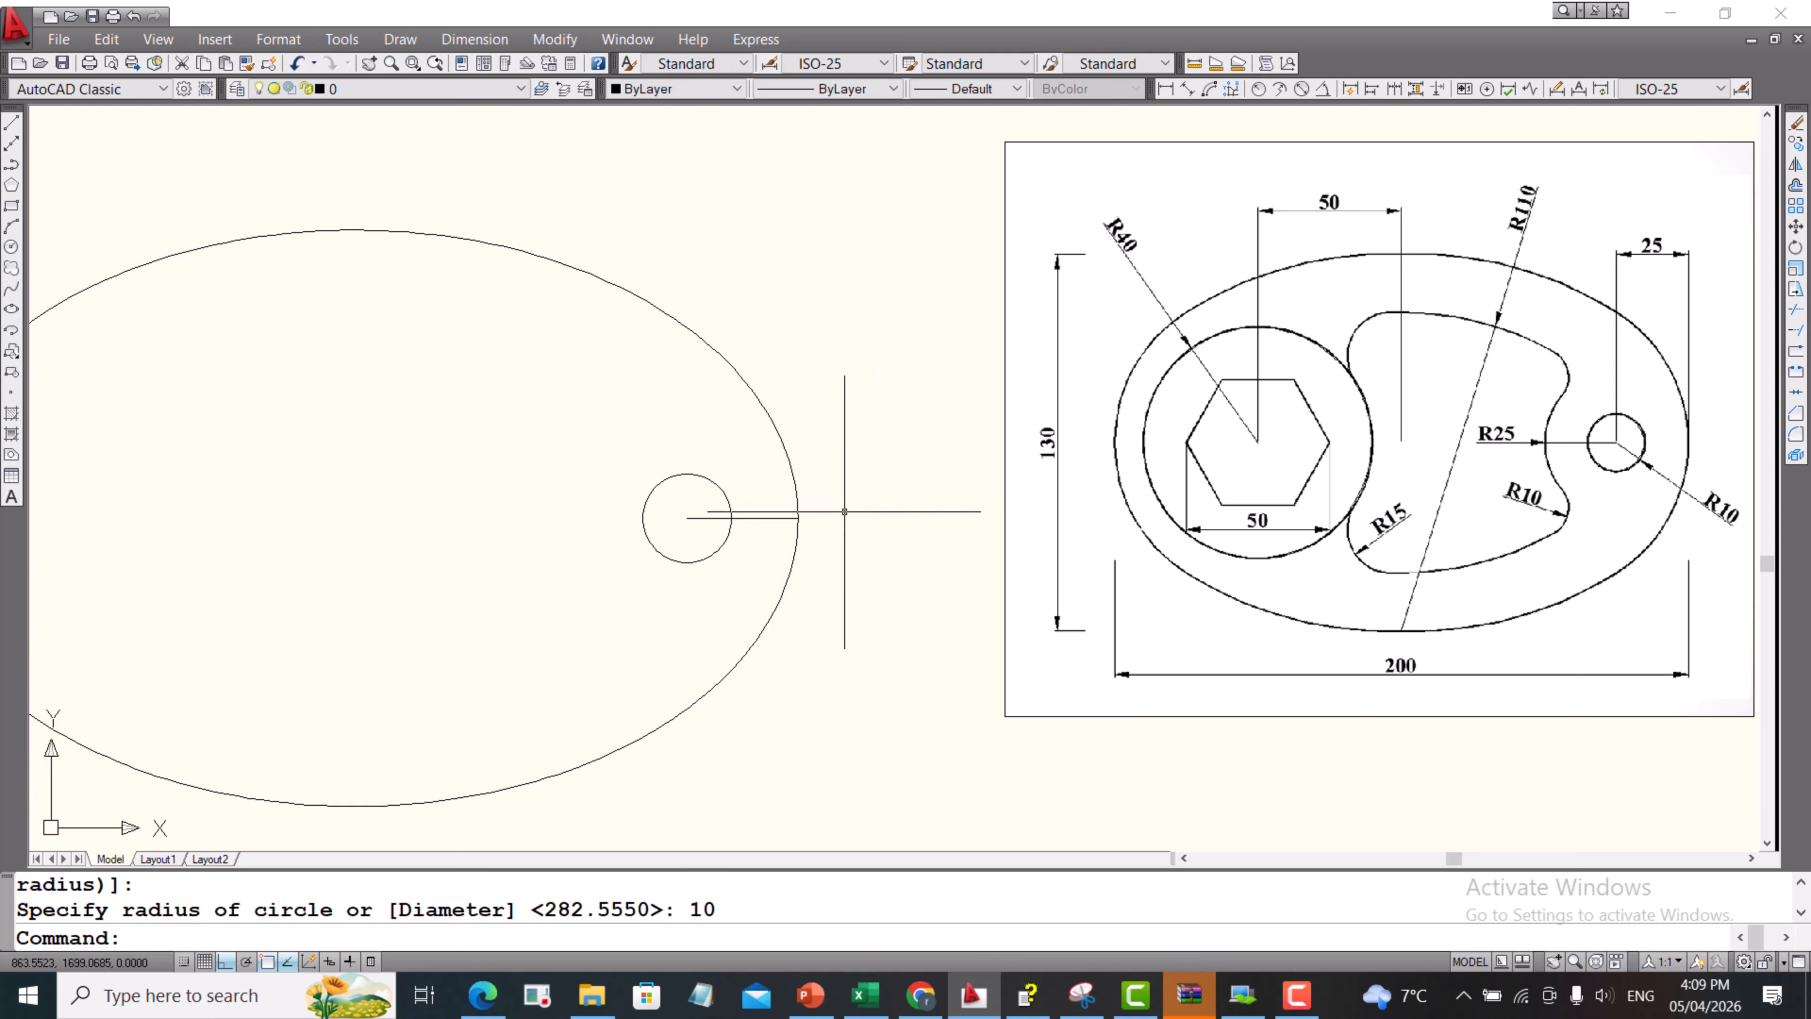
key("Return")
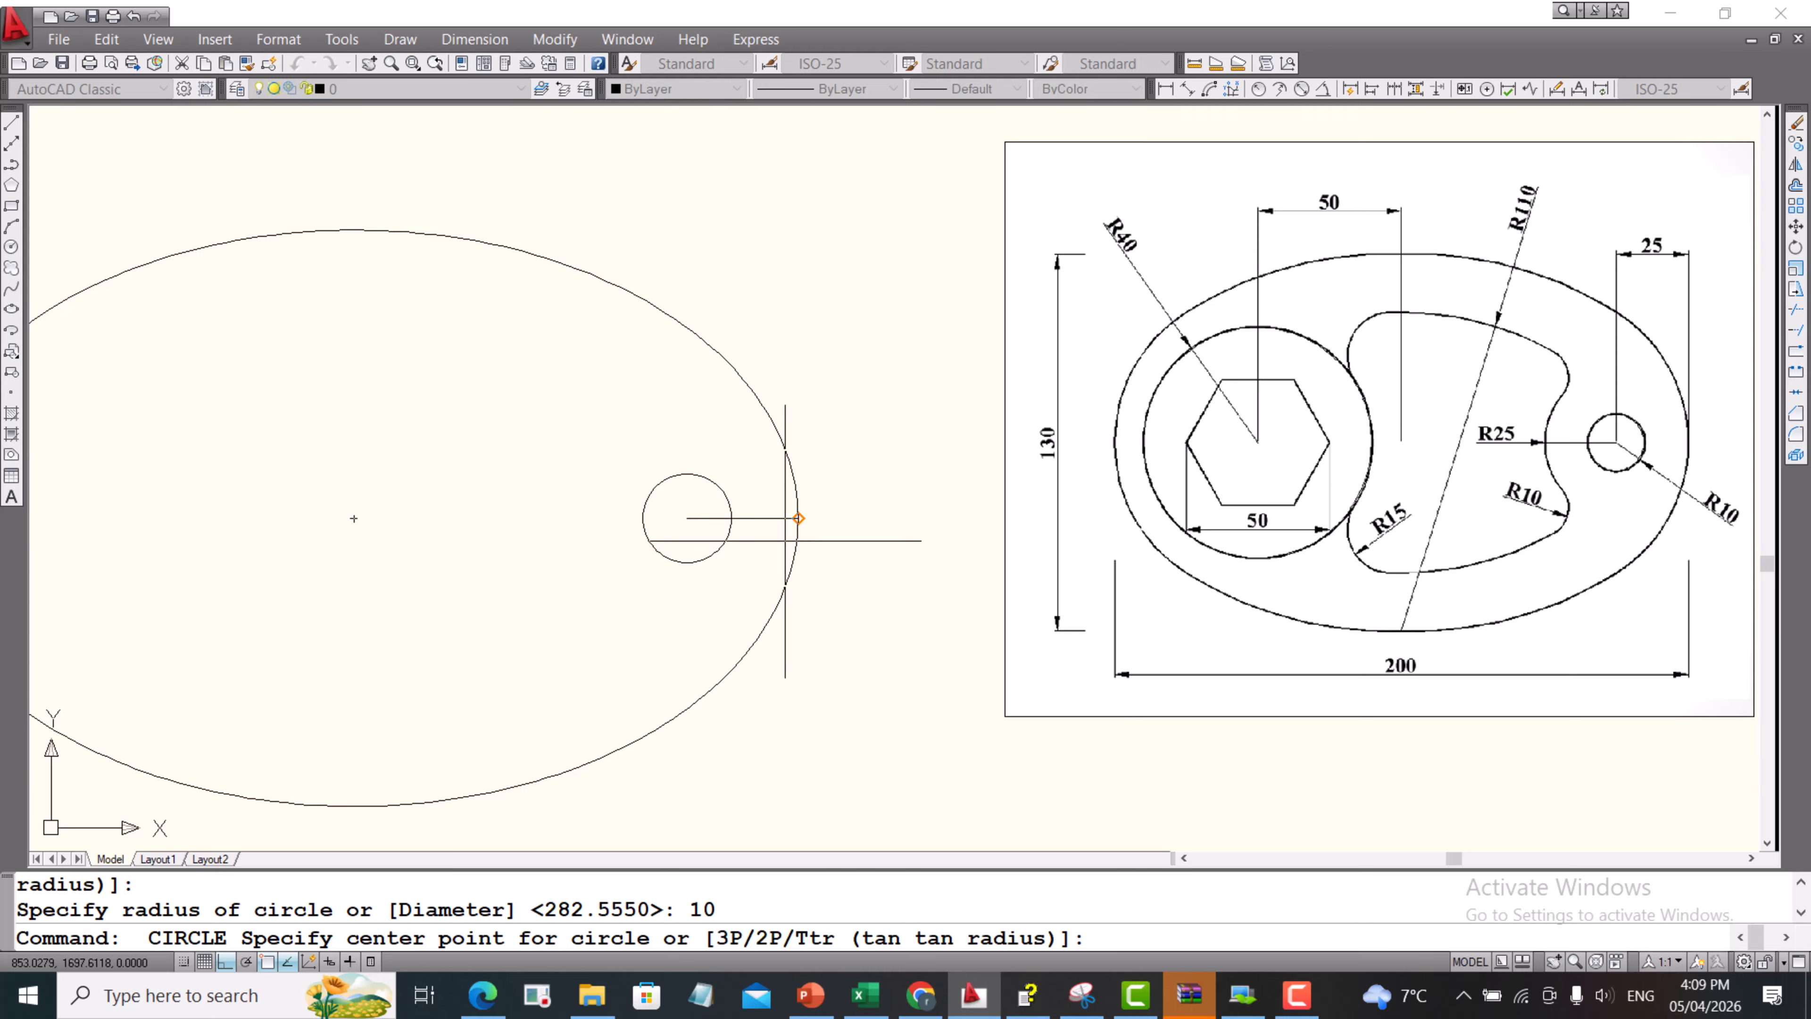
left_click(686, 517)
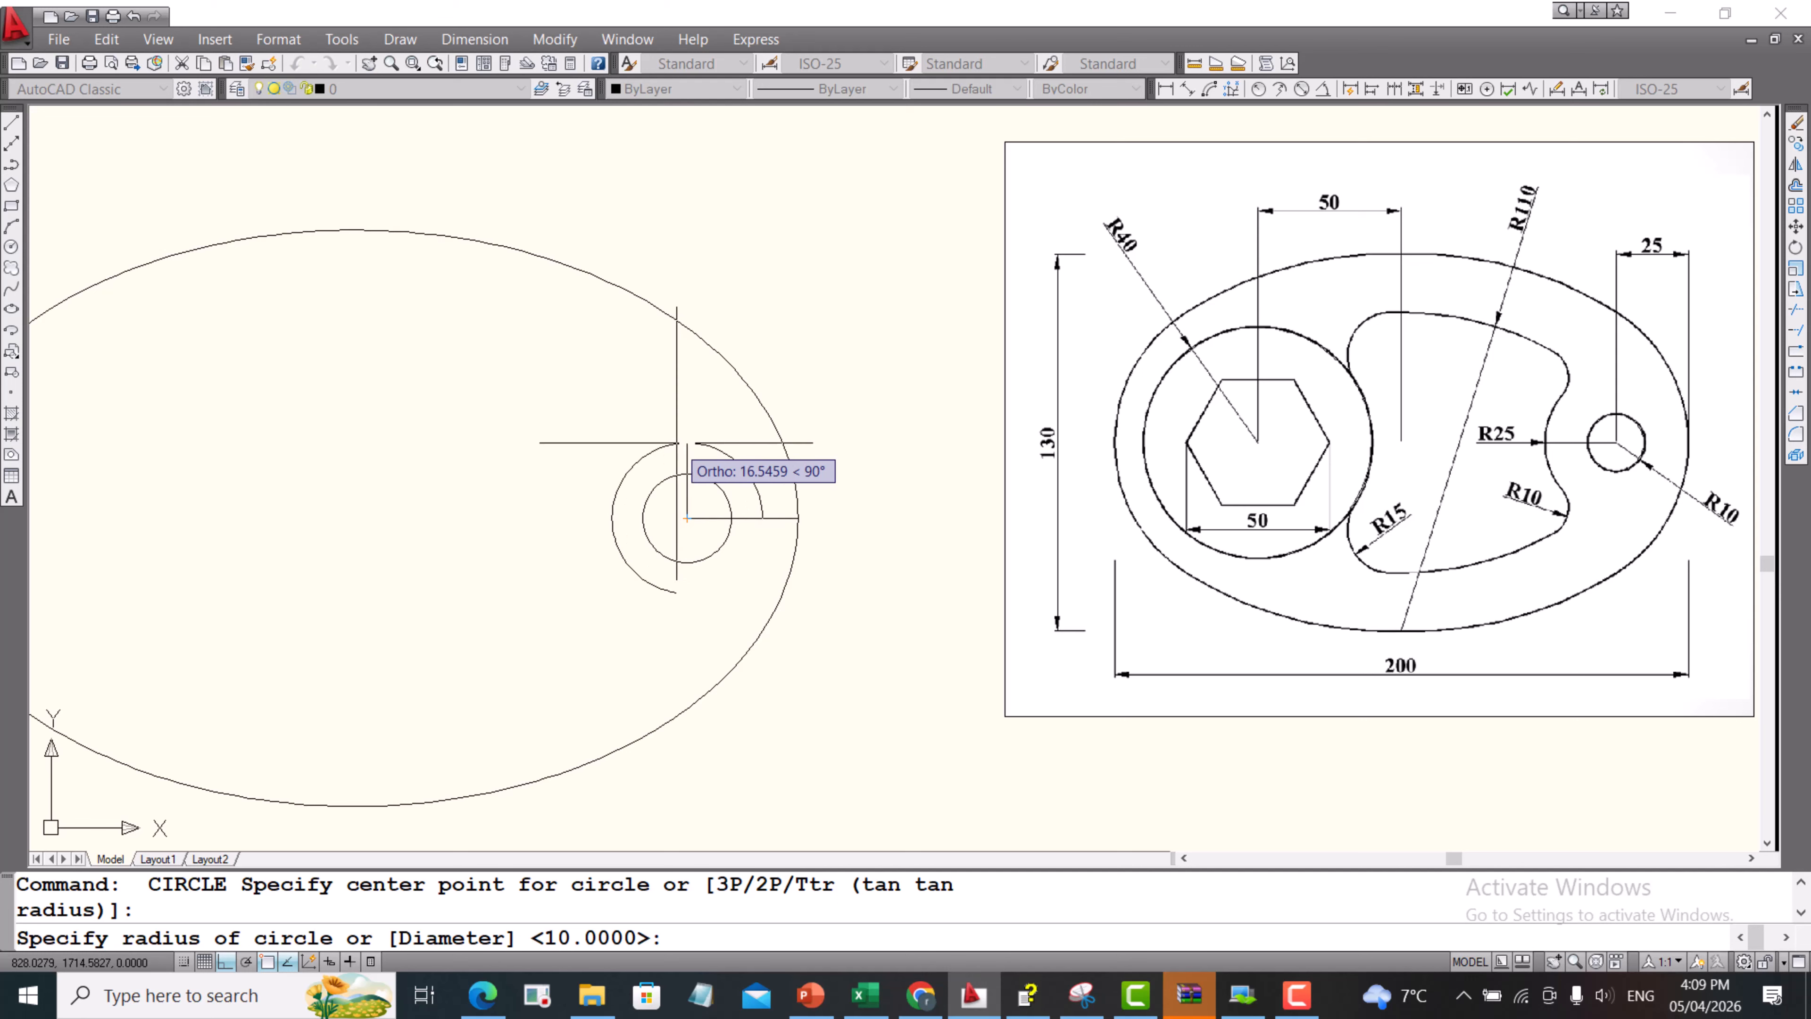
type("25")
key("Return")
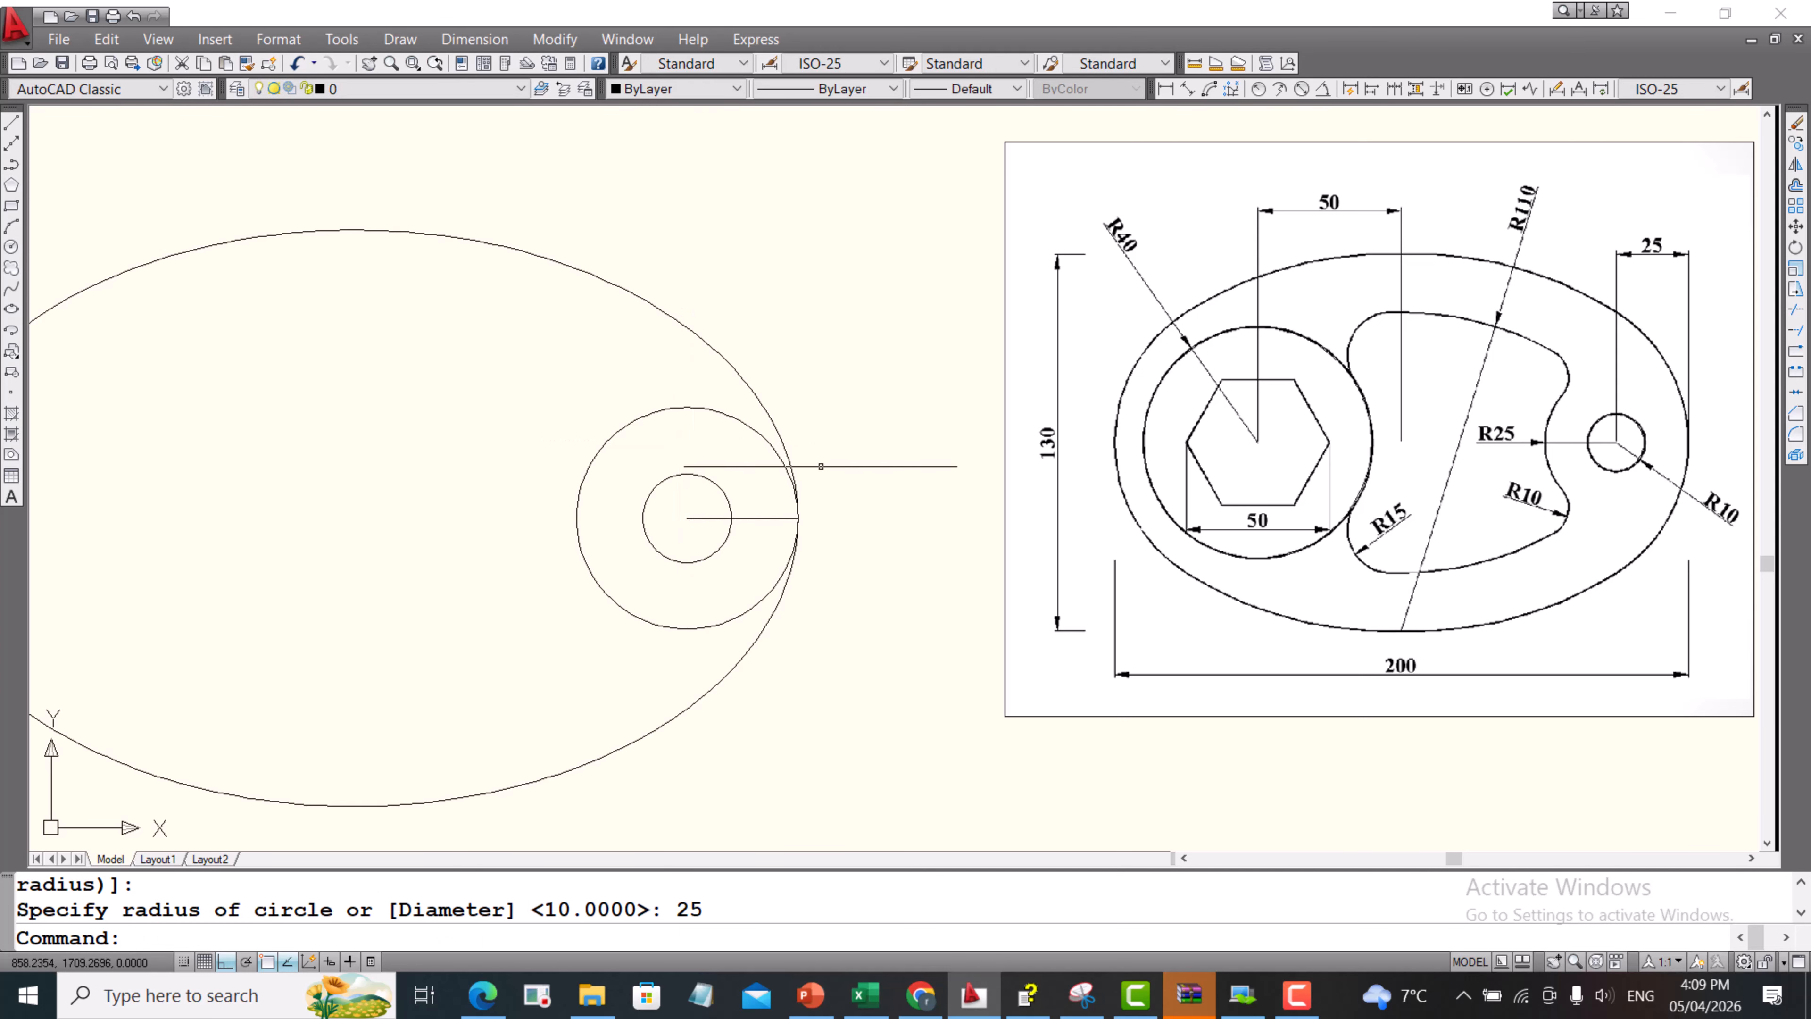
- Draw a horizontal construction line from the ellipse's center to the relative point @-50,0
scroll(1027, 527, "down", 1)
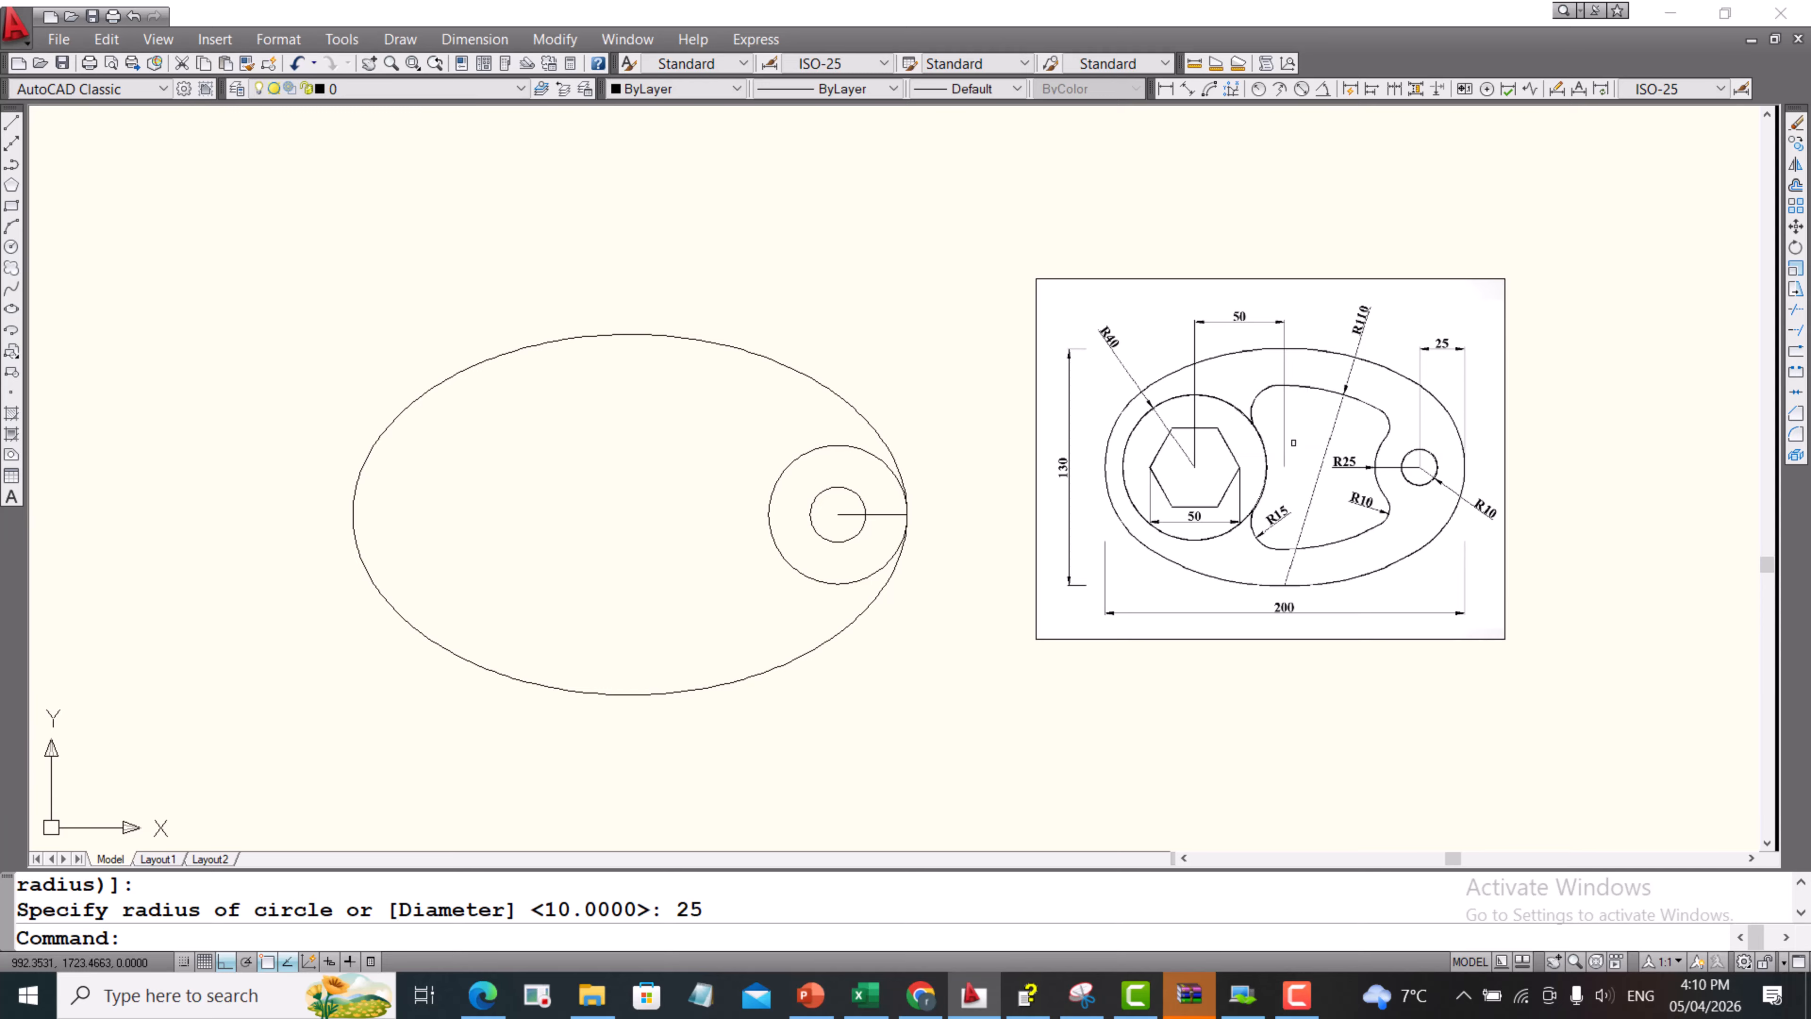
left_click(9, 124)
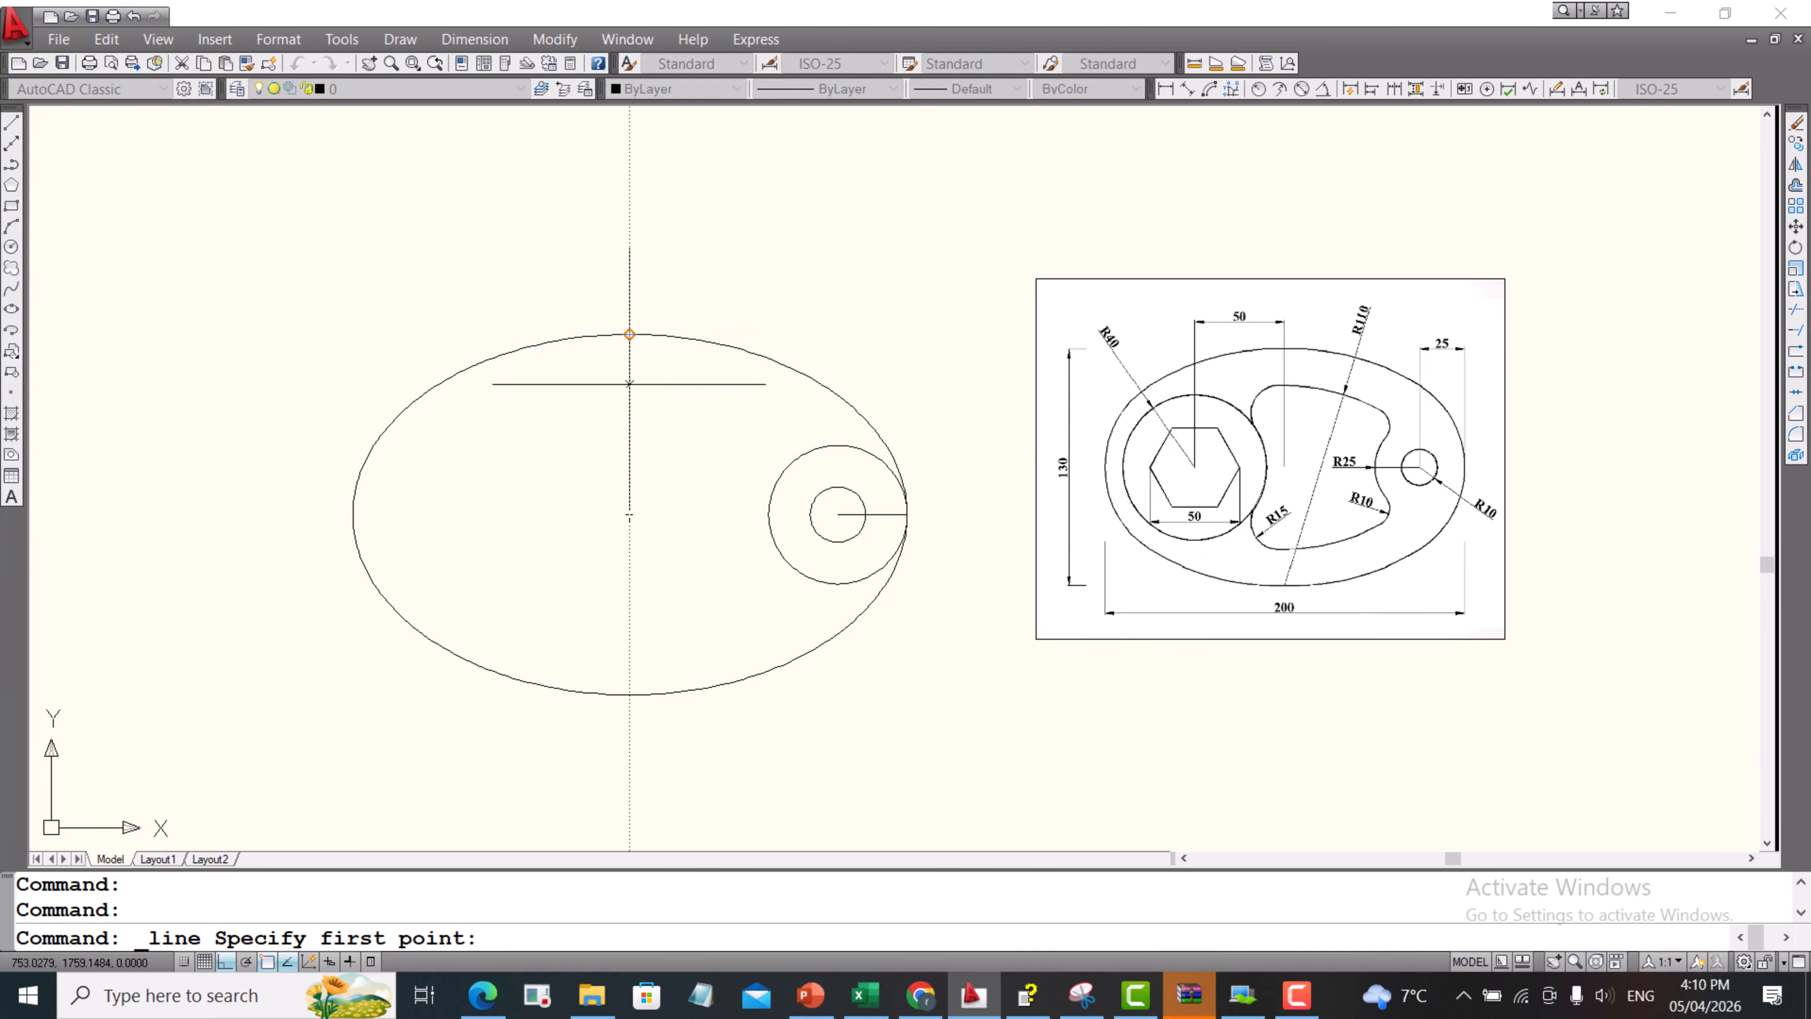
left_click(629, 513)
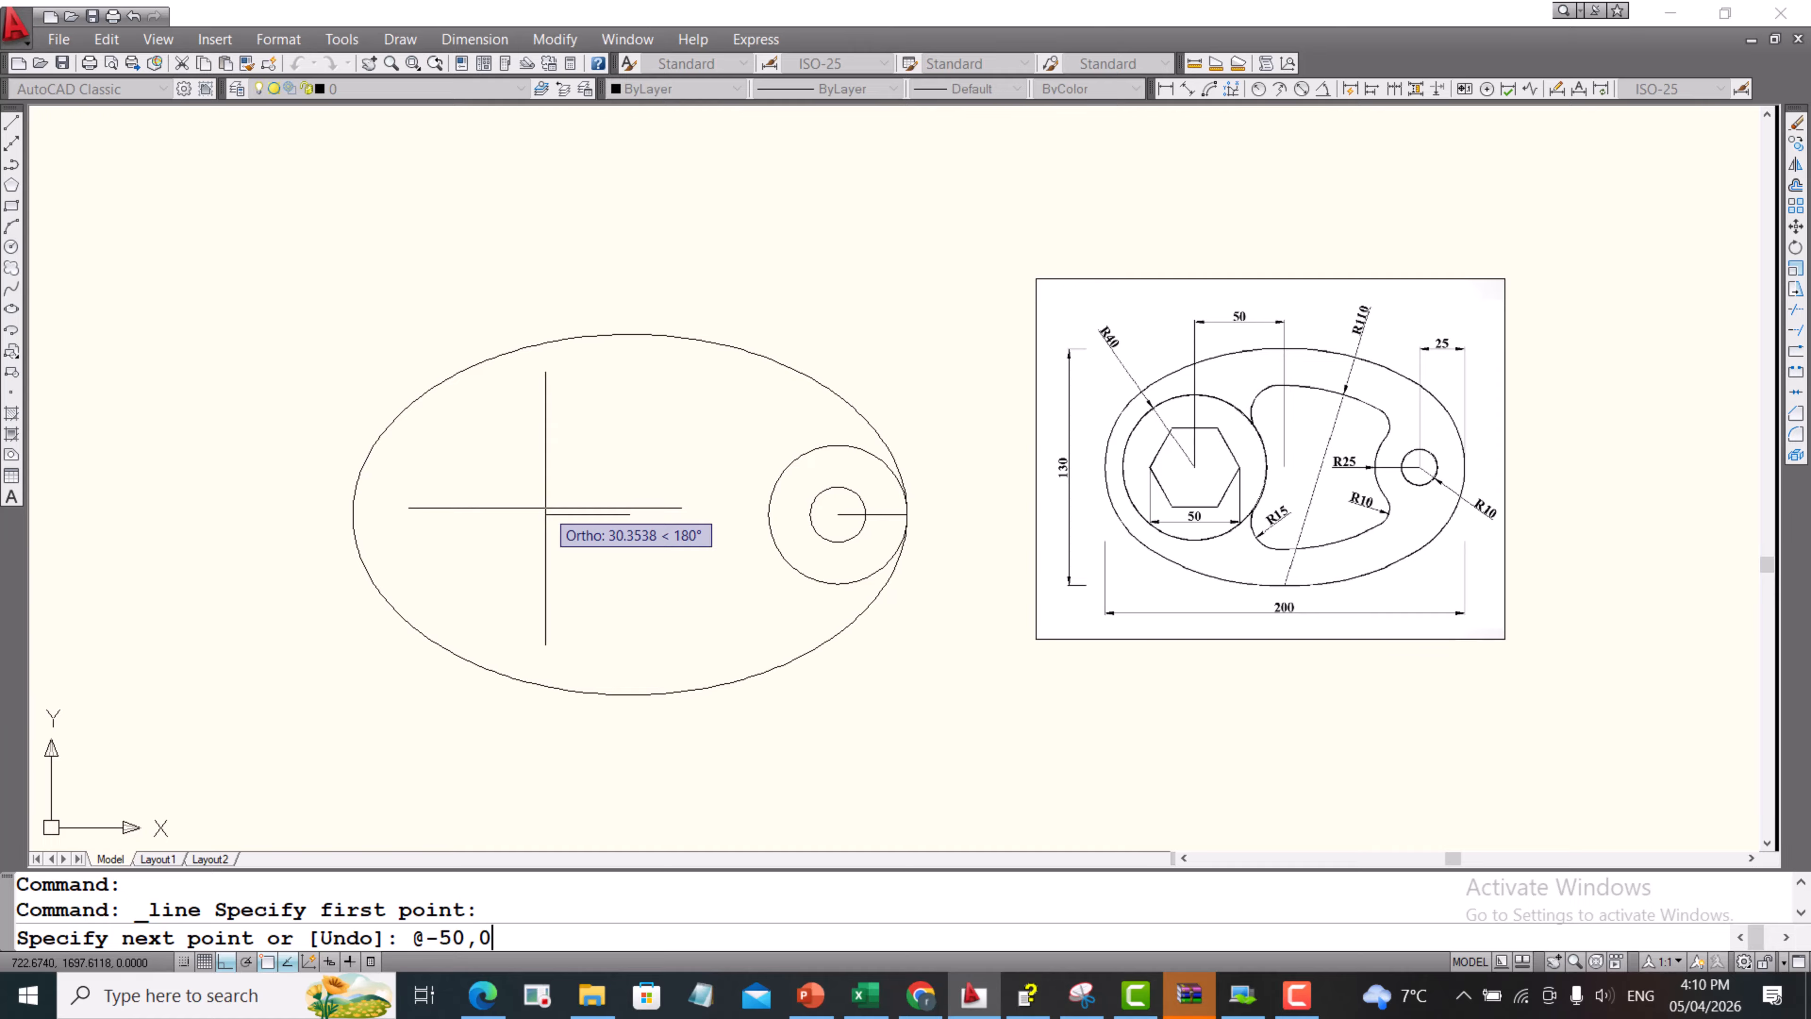
type("@-50,0")
key("Return")
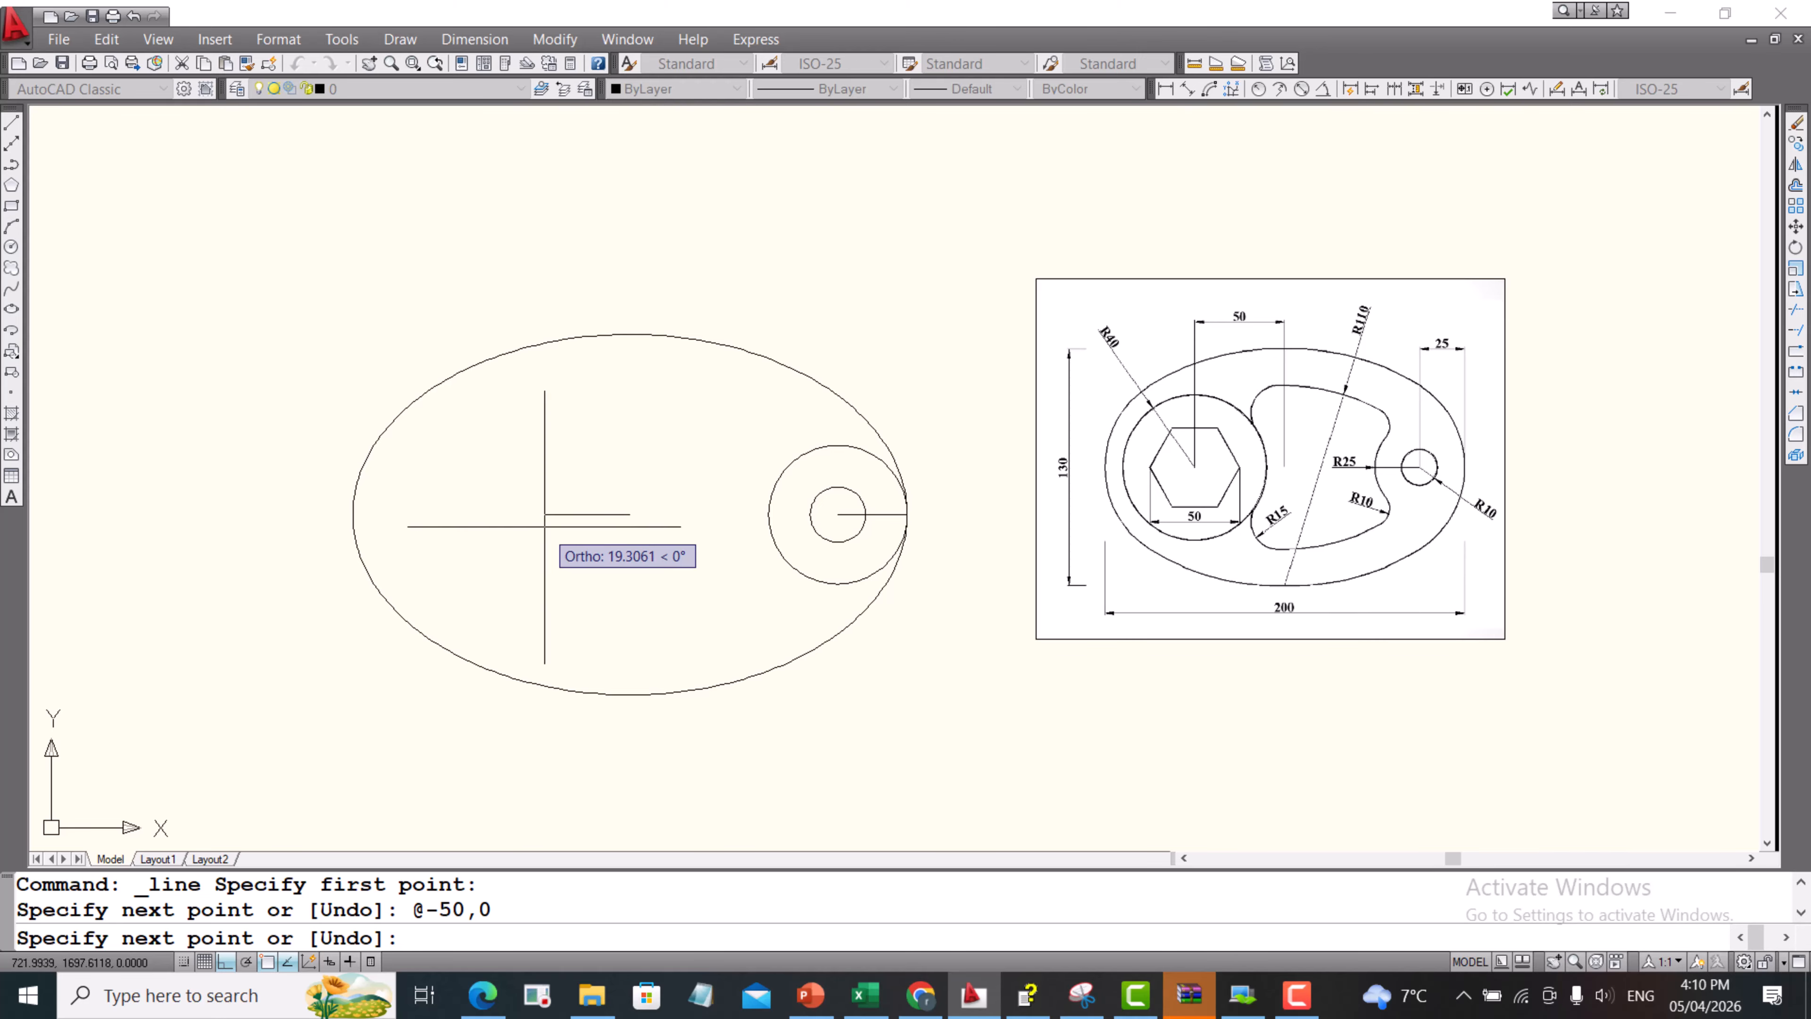
key("Return")
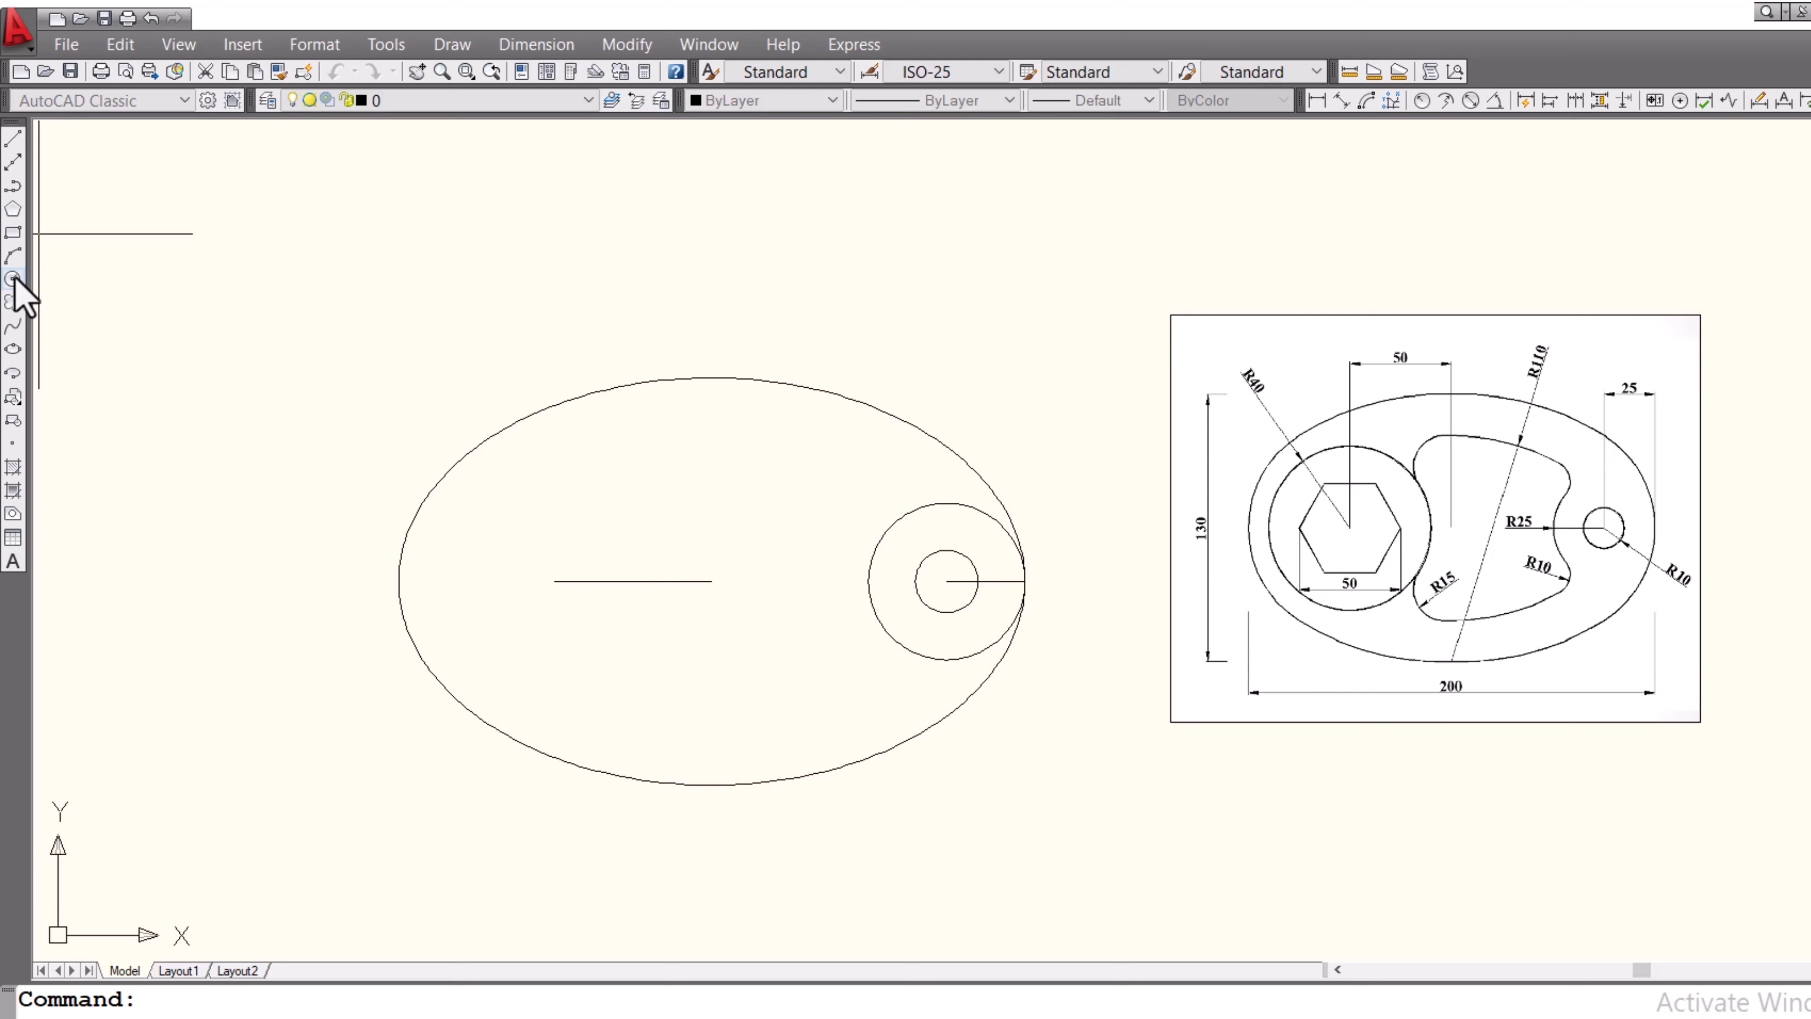
- Draw a circle of radius 40 centered on the left end of the 50-unit construction line
left_click(14, 278)
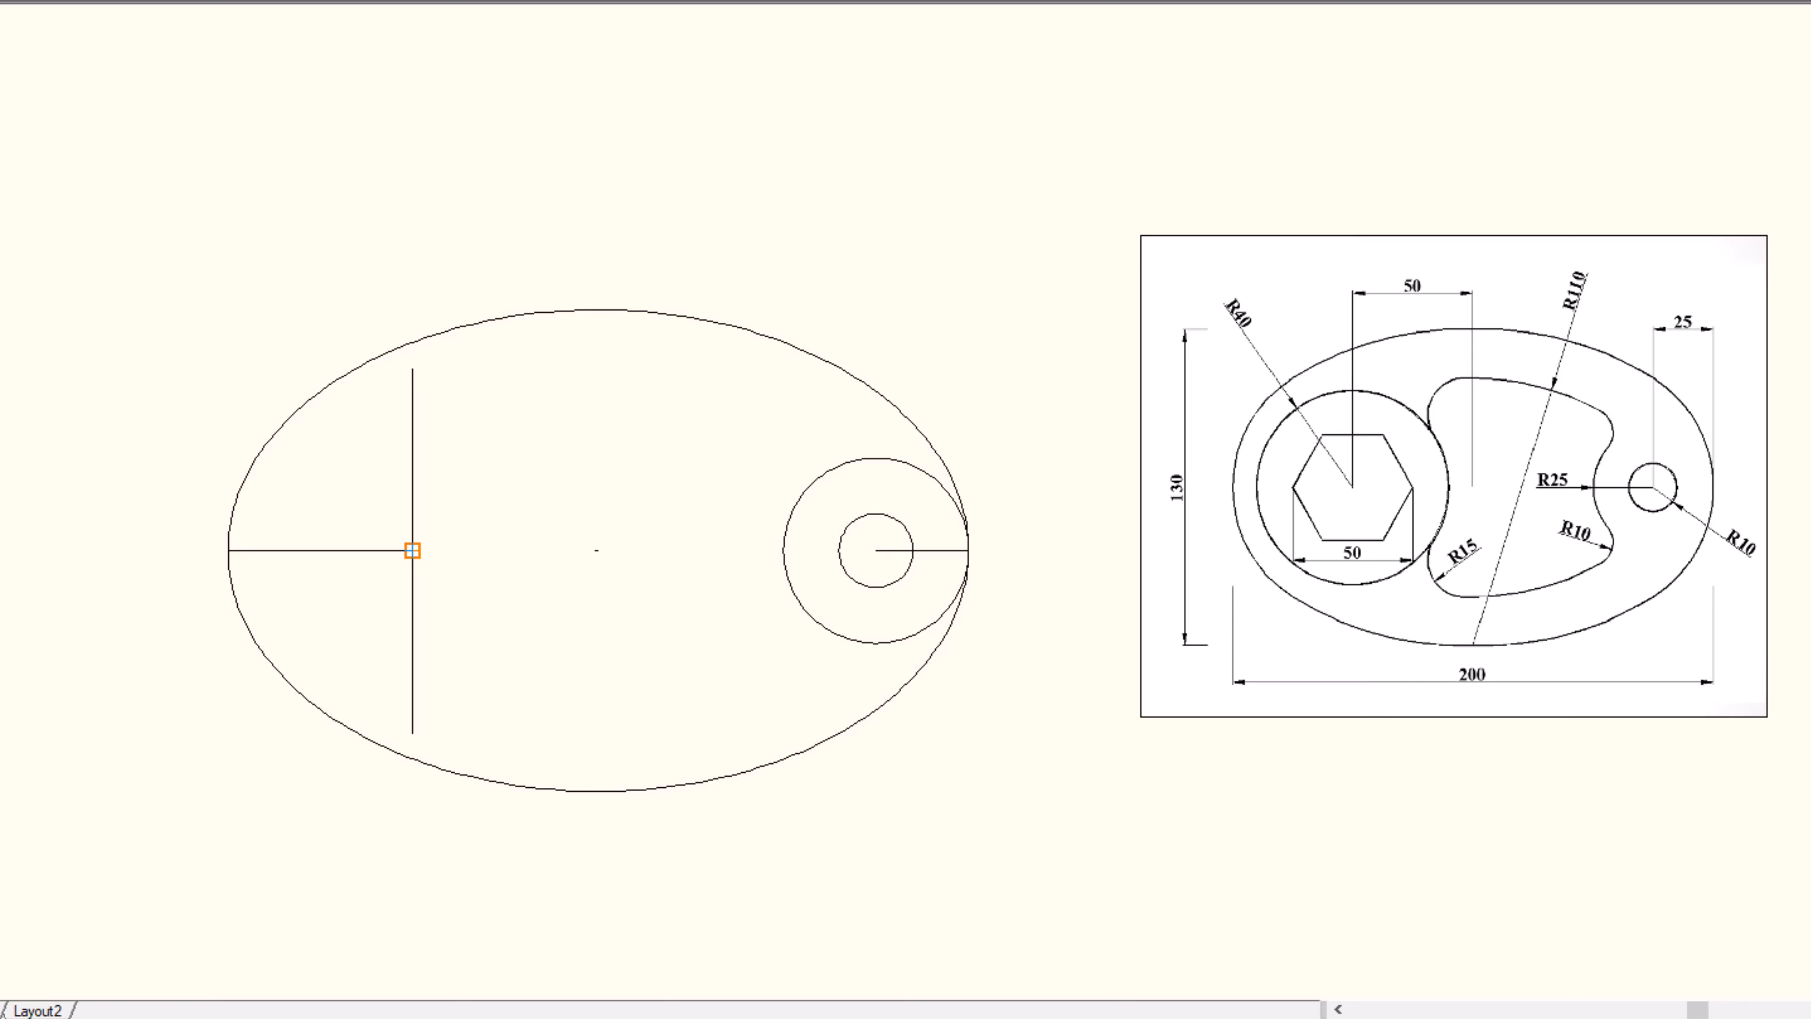
left_click(412, 549)
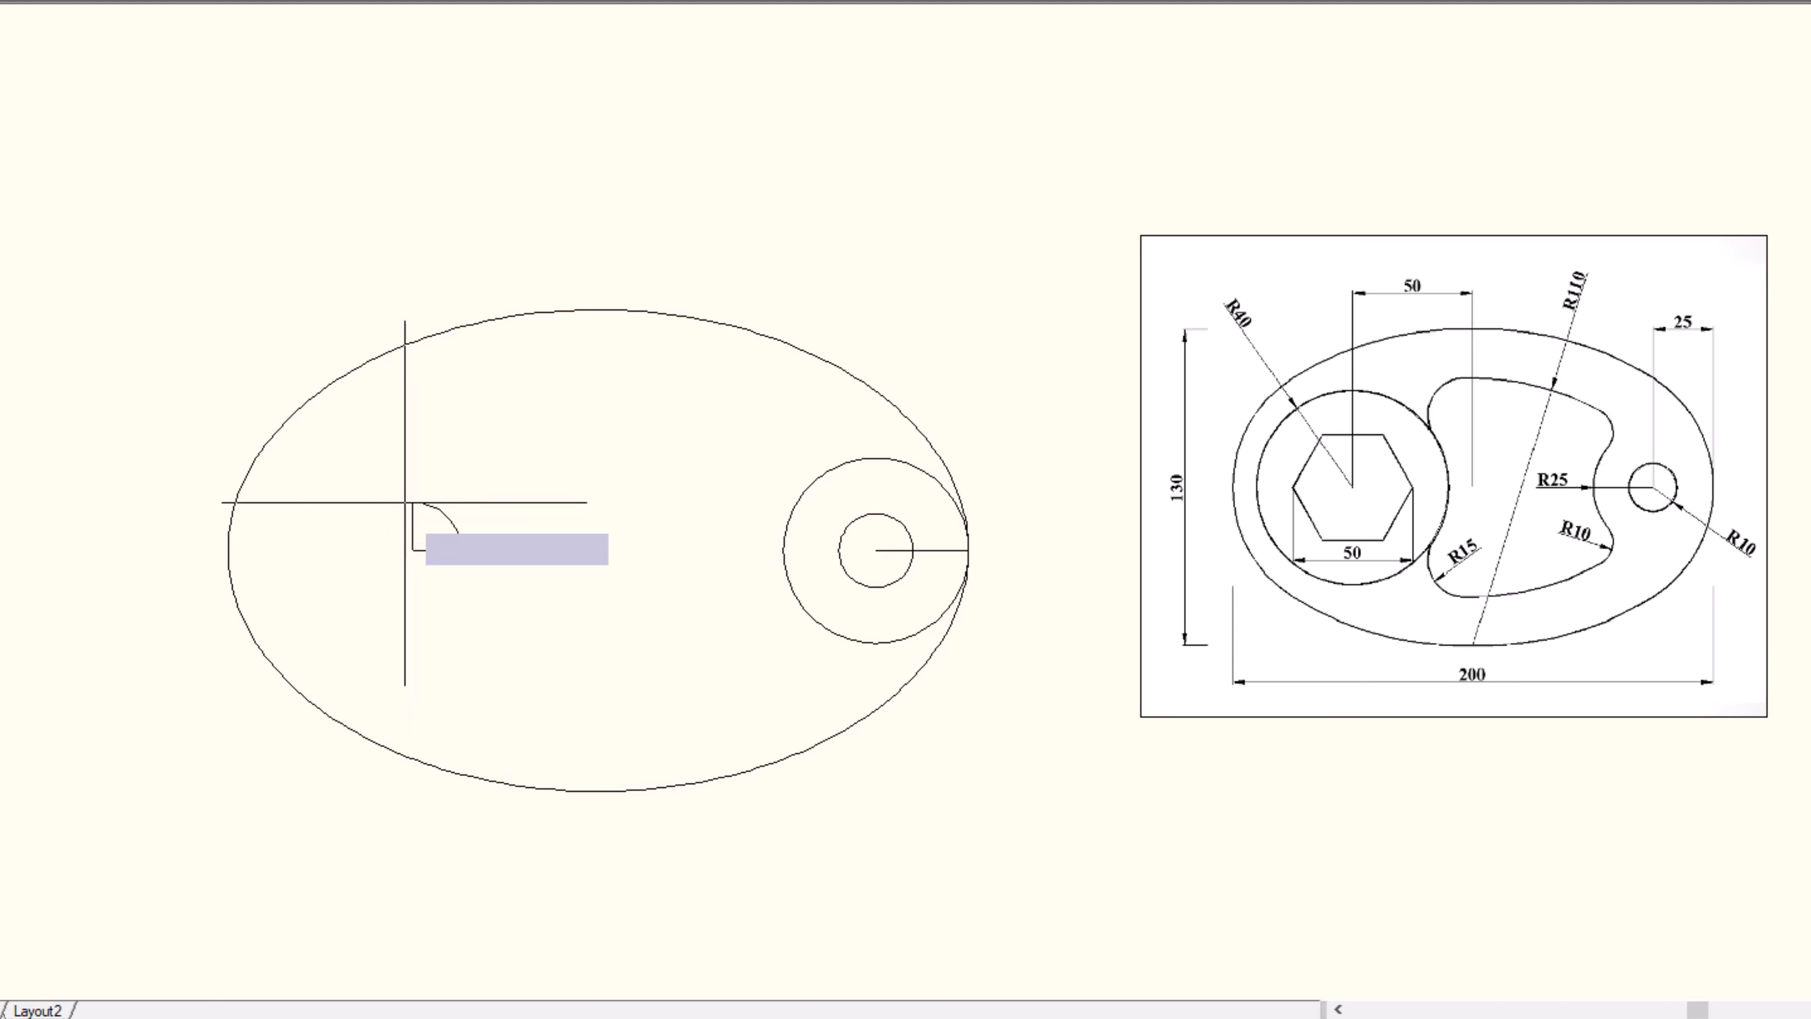
type("40")
key("Return")
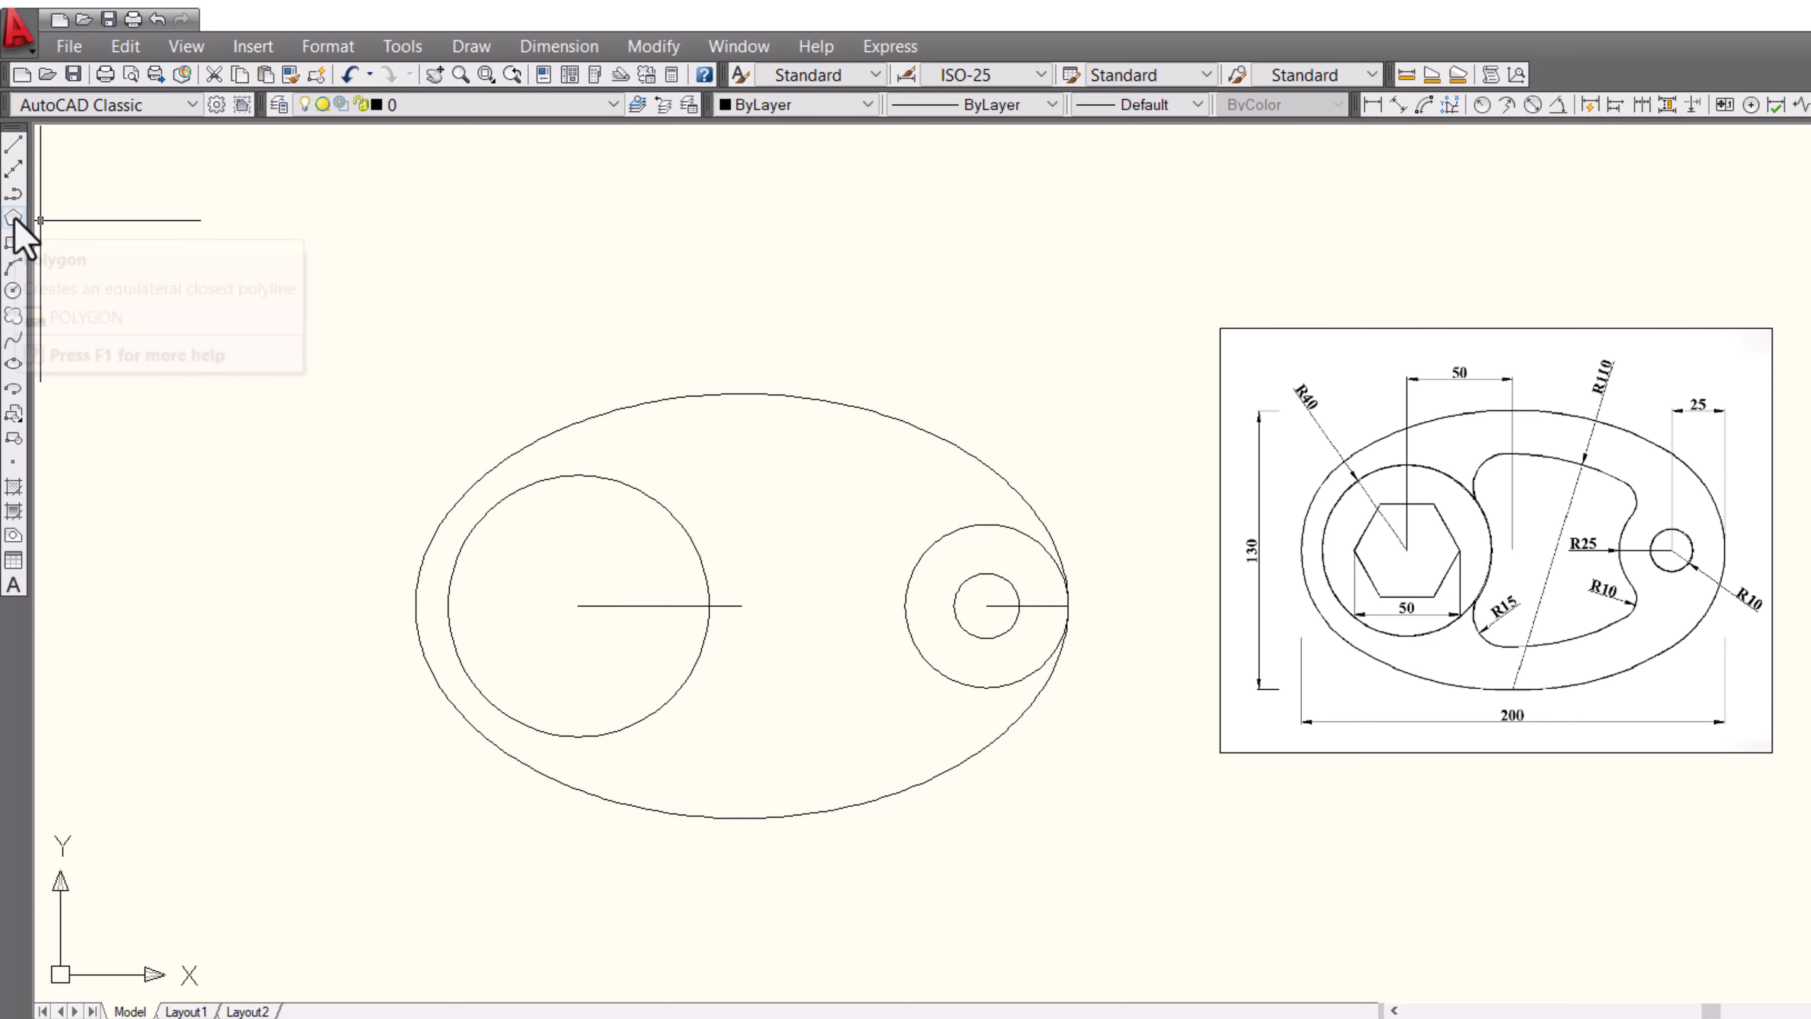
- Draw a 6-sided polygon centered in the radius 40 circle, inscribed in a circle of radius 25
left_click(470, 47)
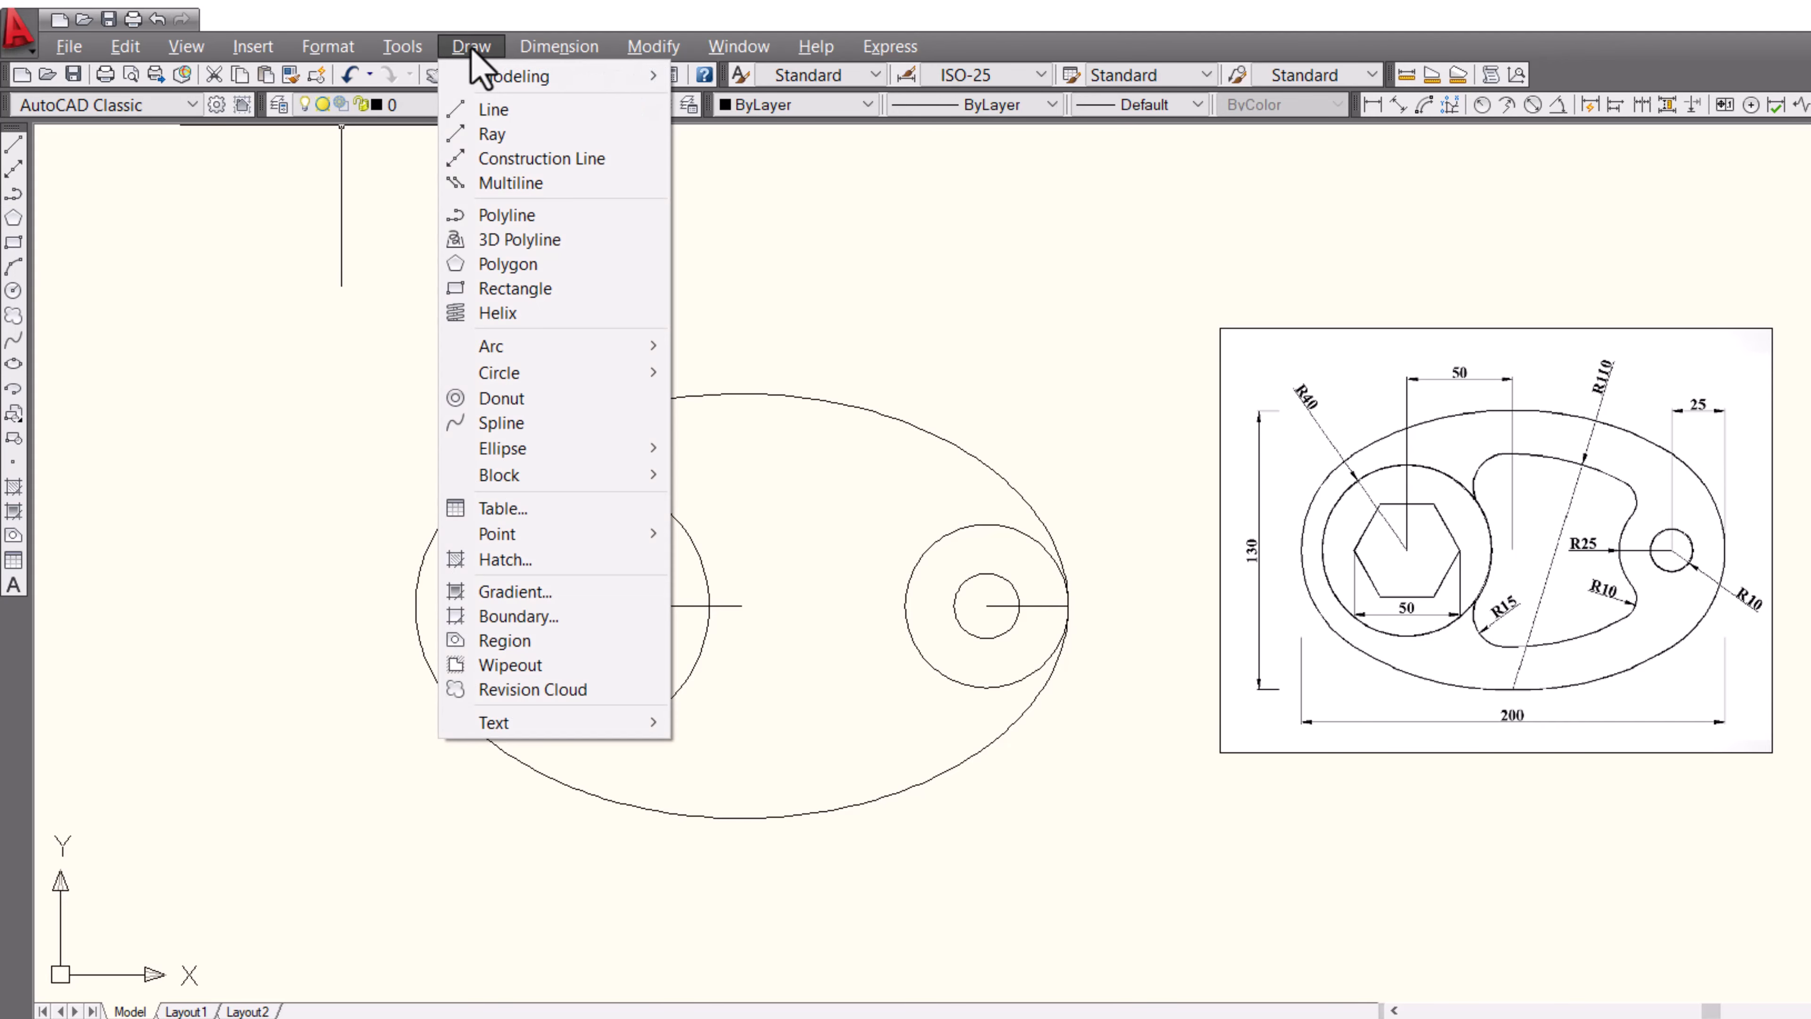
left_click(506, 265)
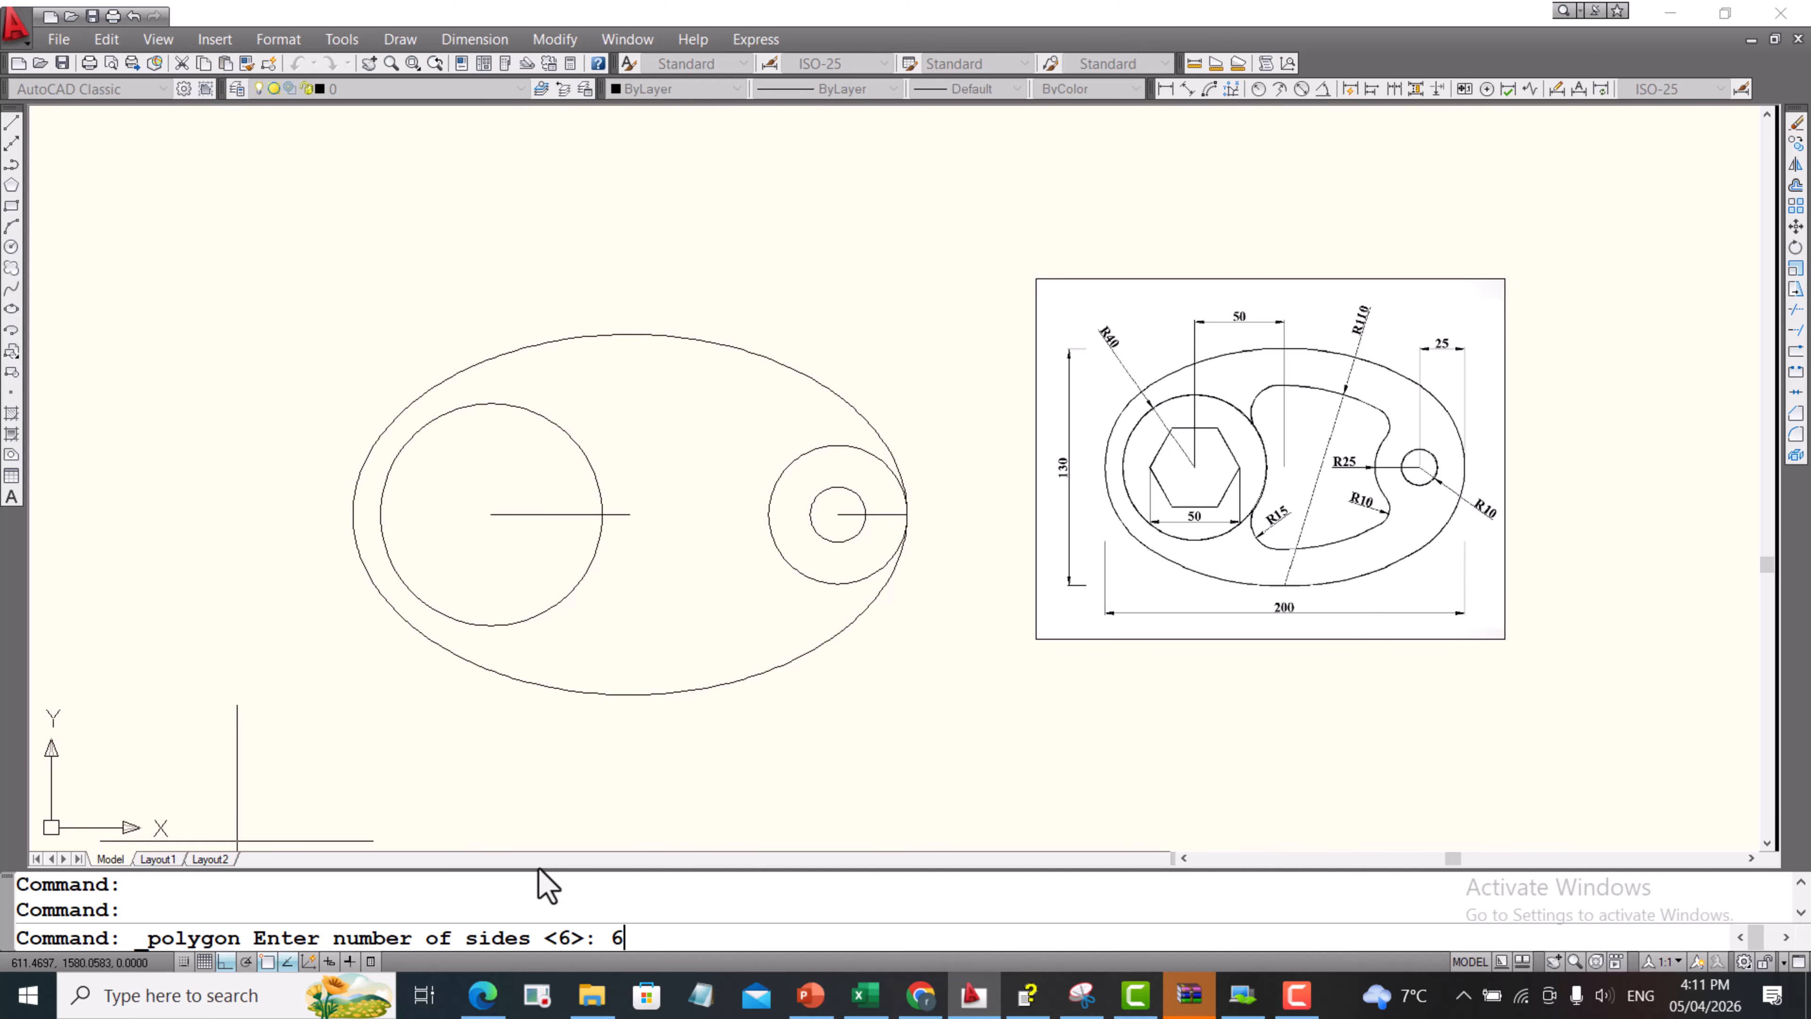
key("Return")
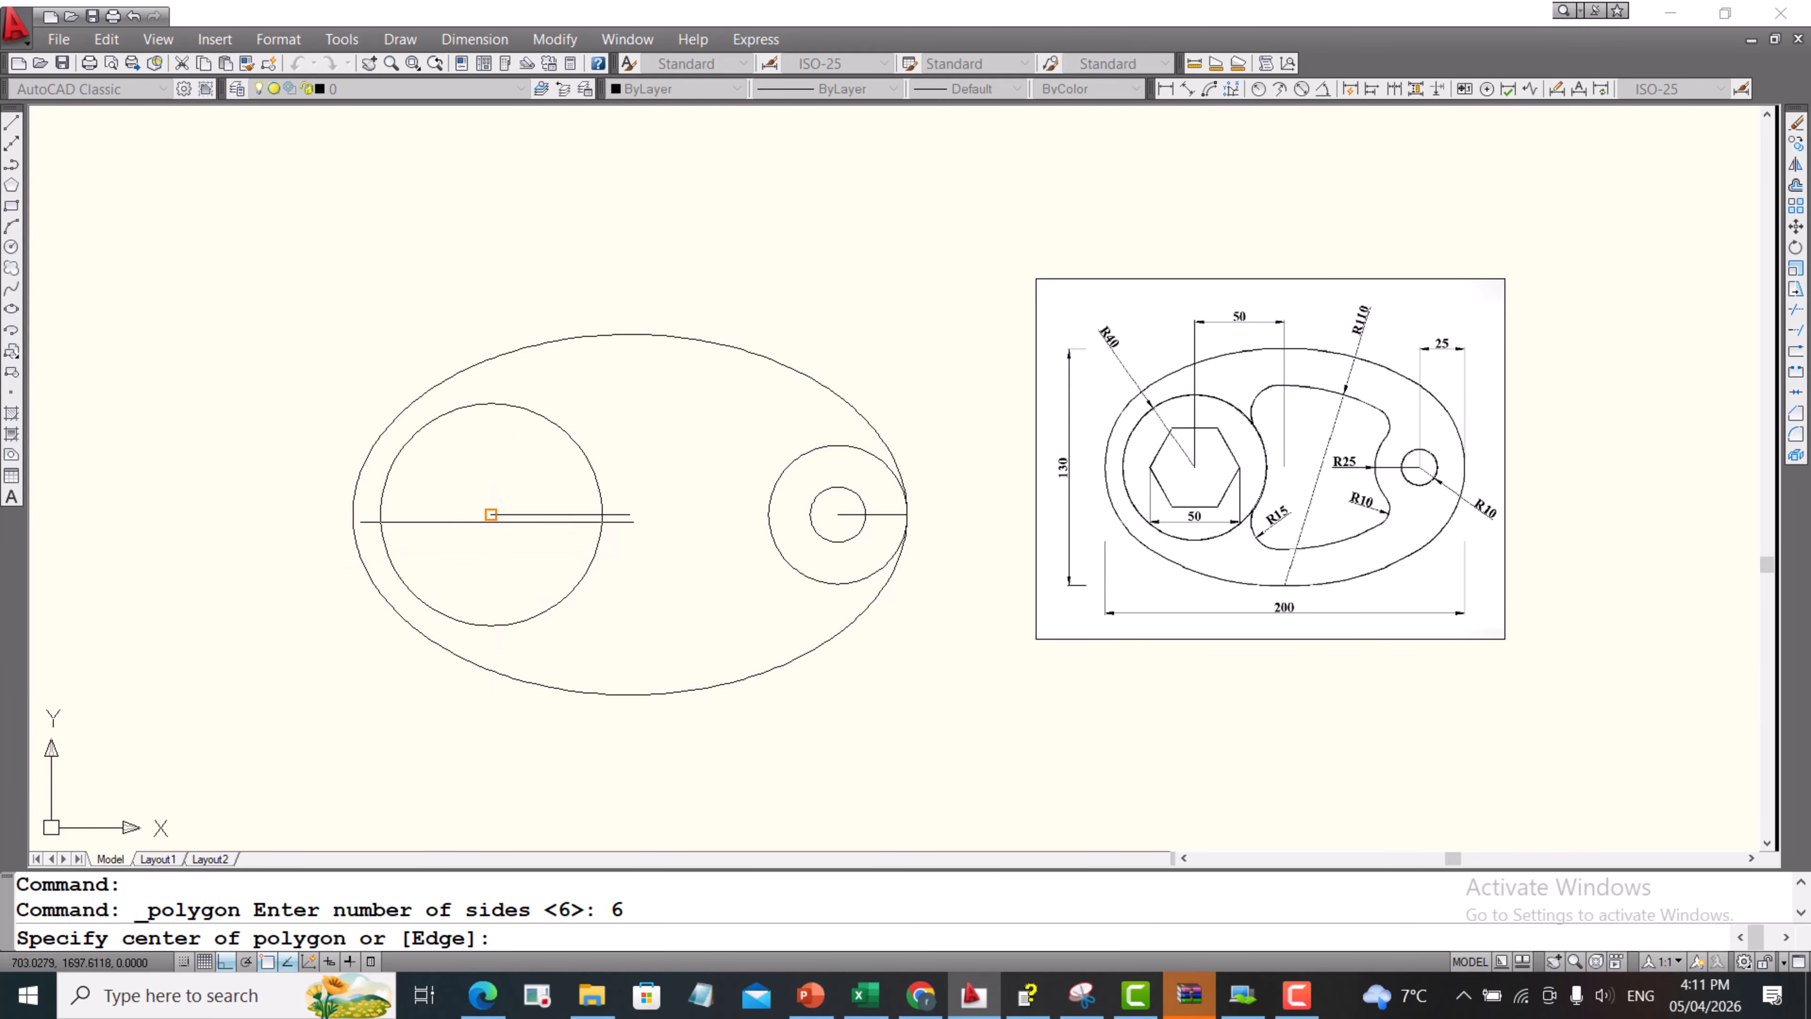
left_click(490, 514)
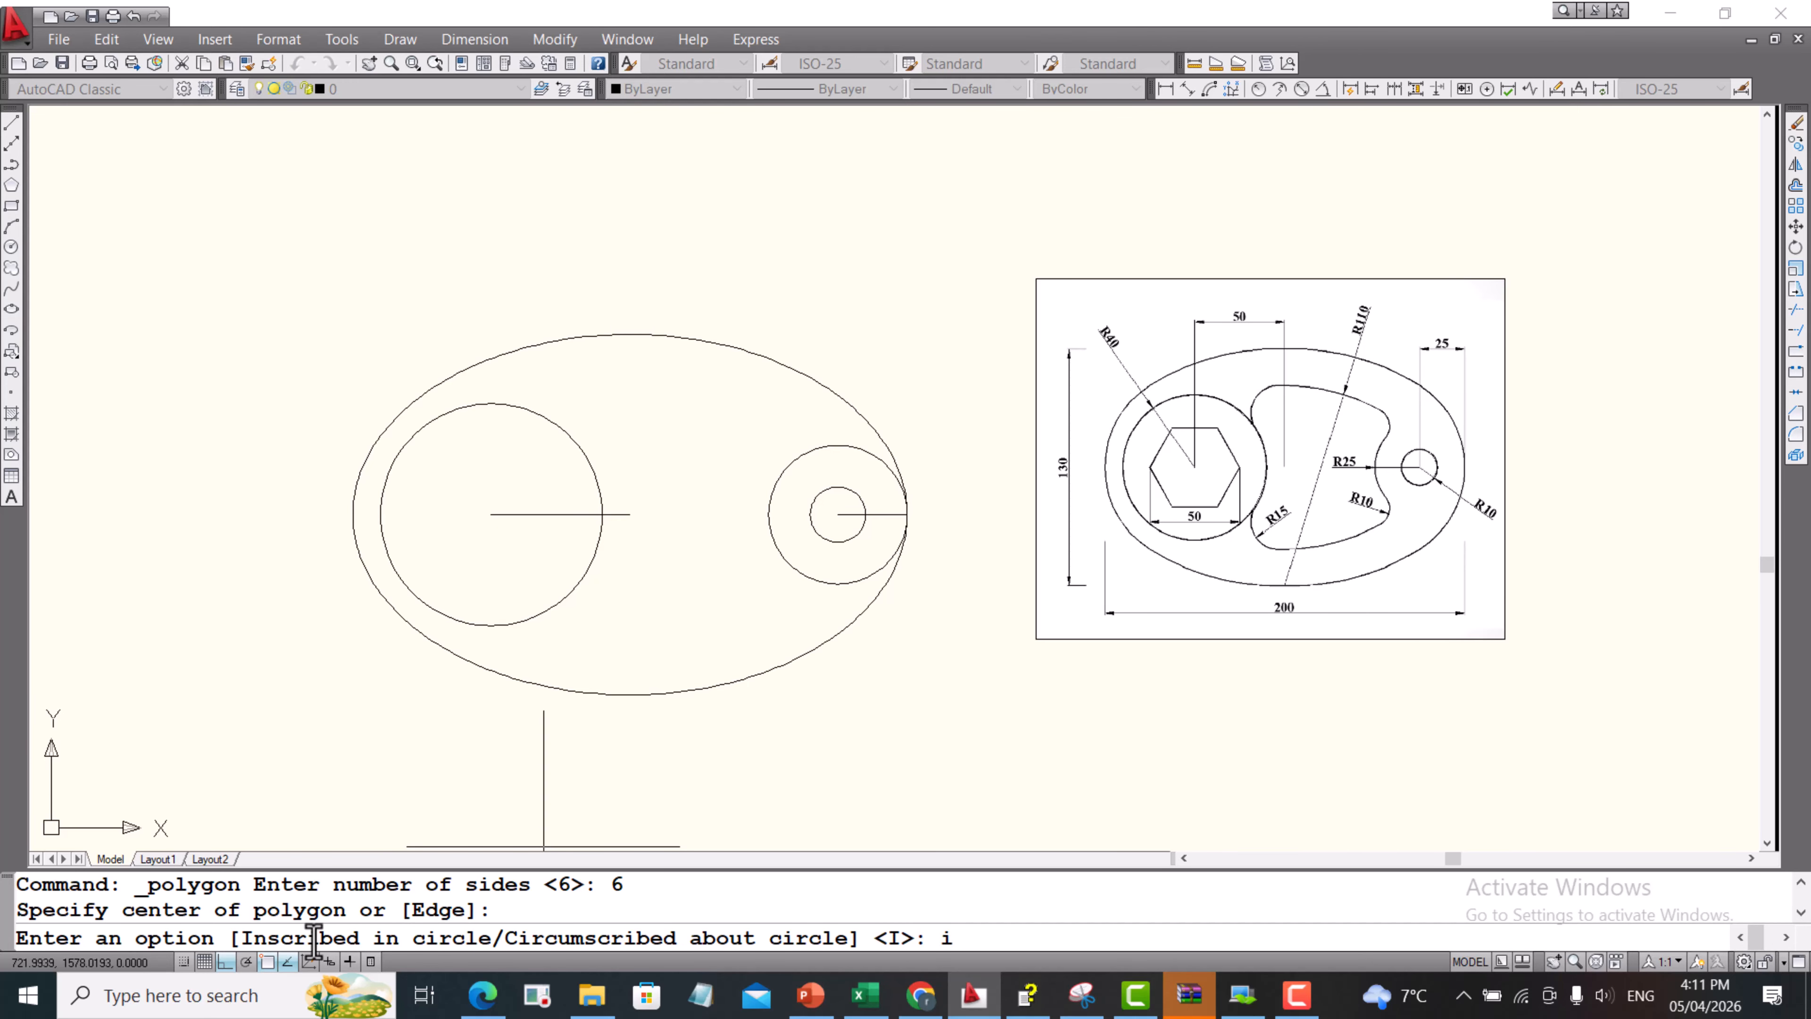
type("i")
key("Return")
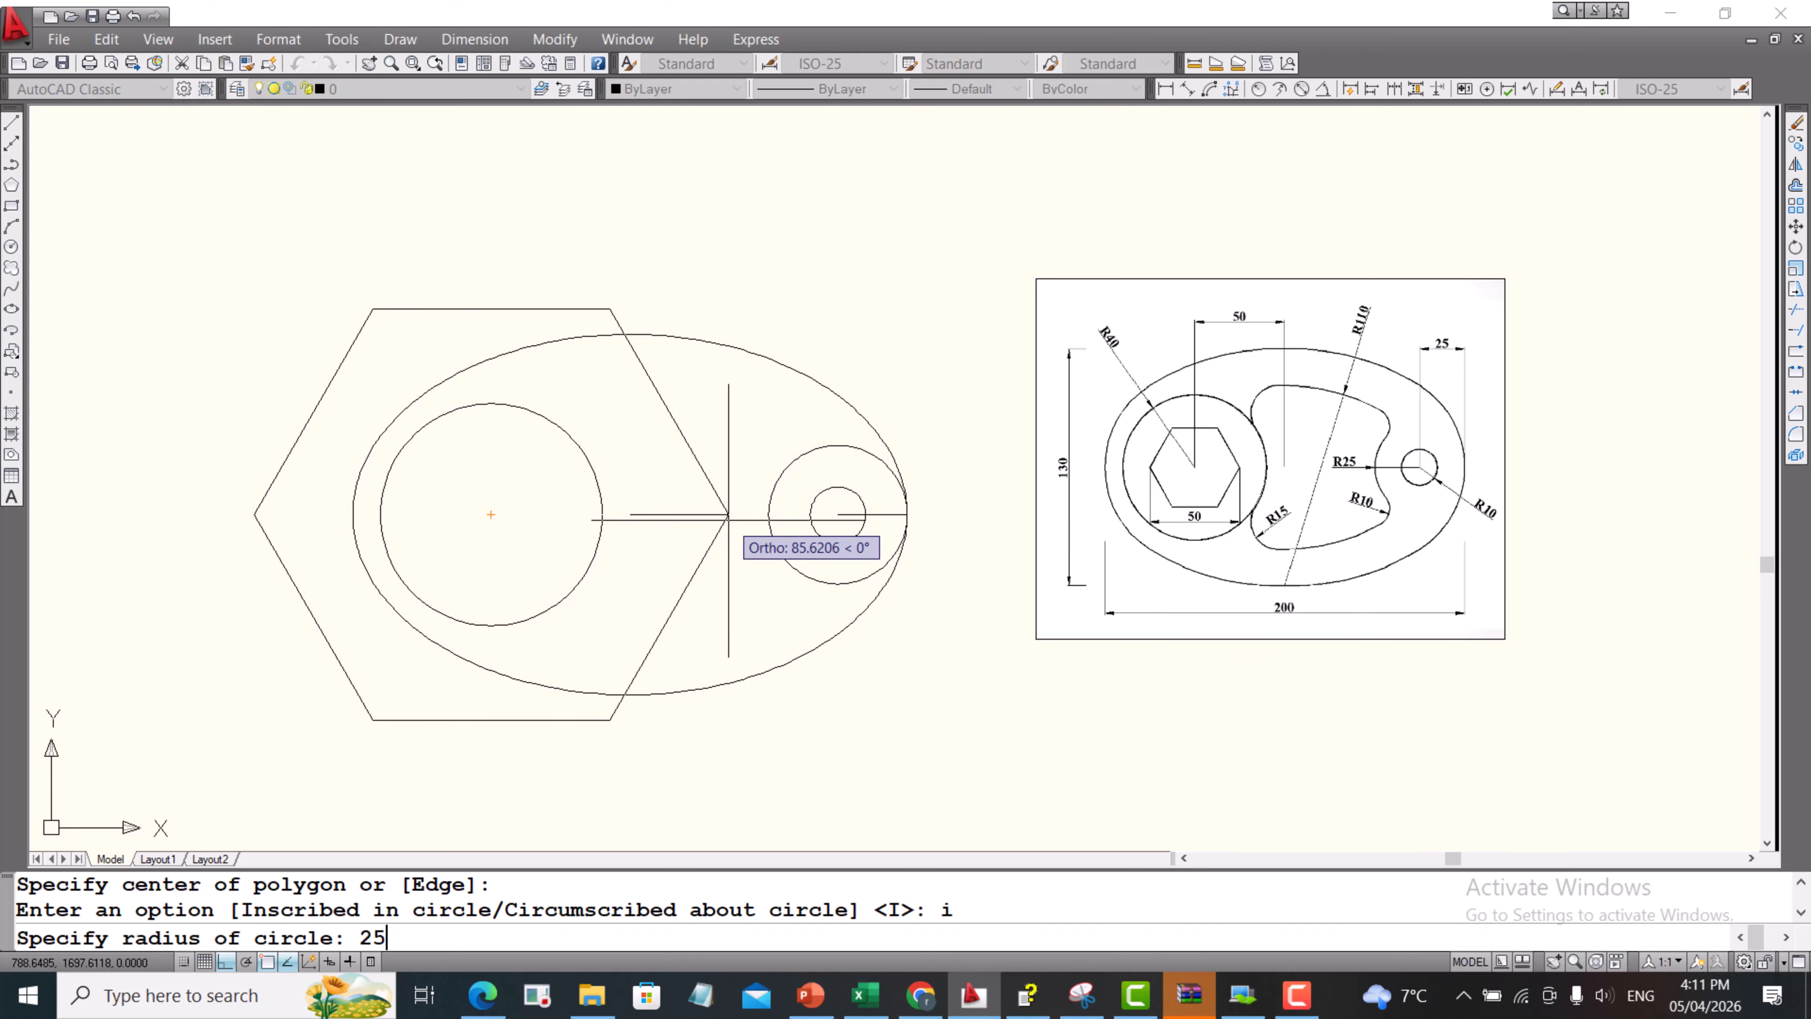
key("Return")
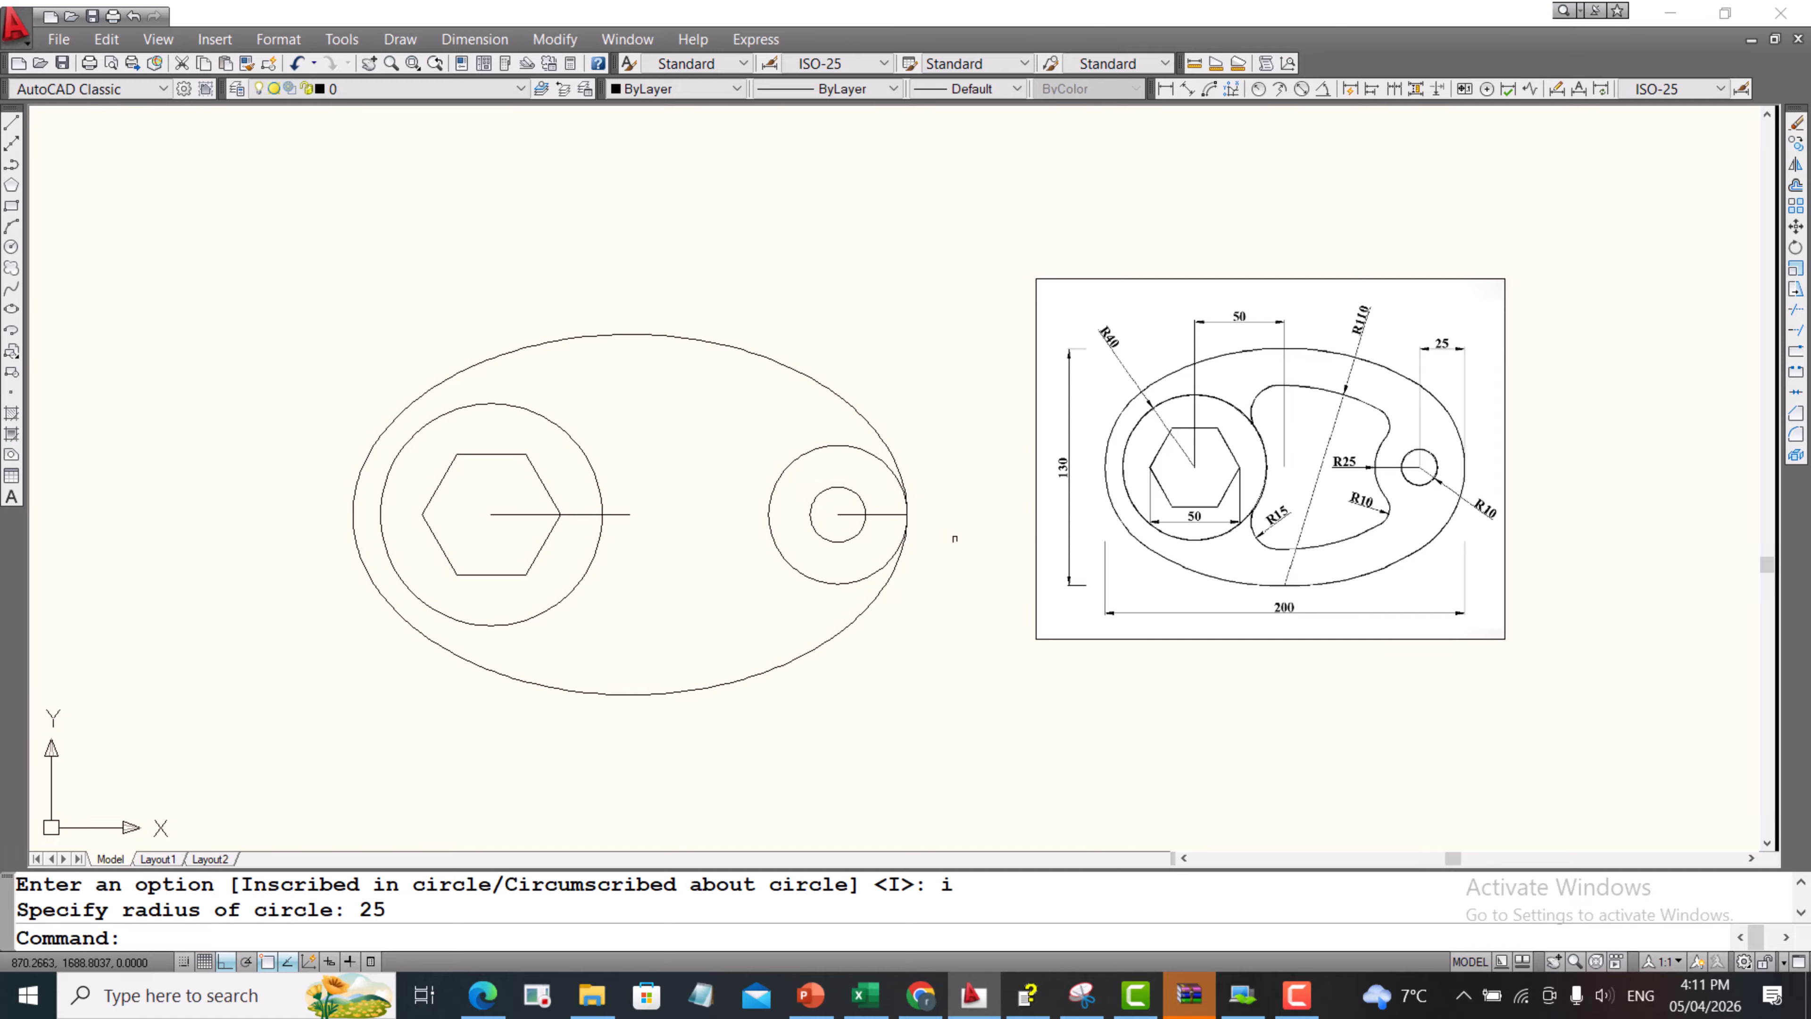
- Delete the 25-unit and 50-unit horizontal construction lines inside the ellipse
left_click(891, 514)
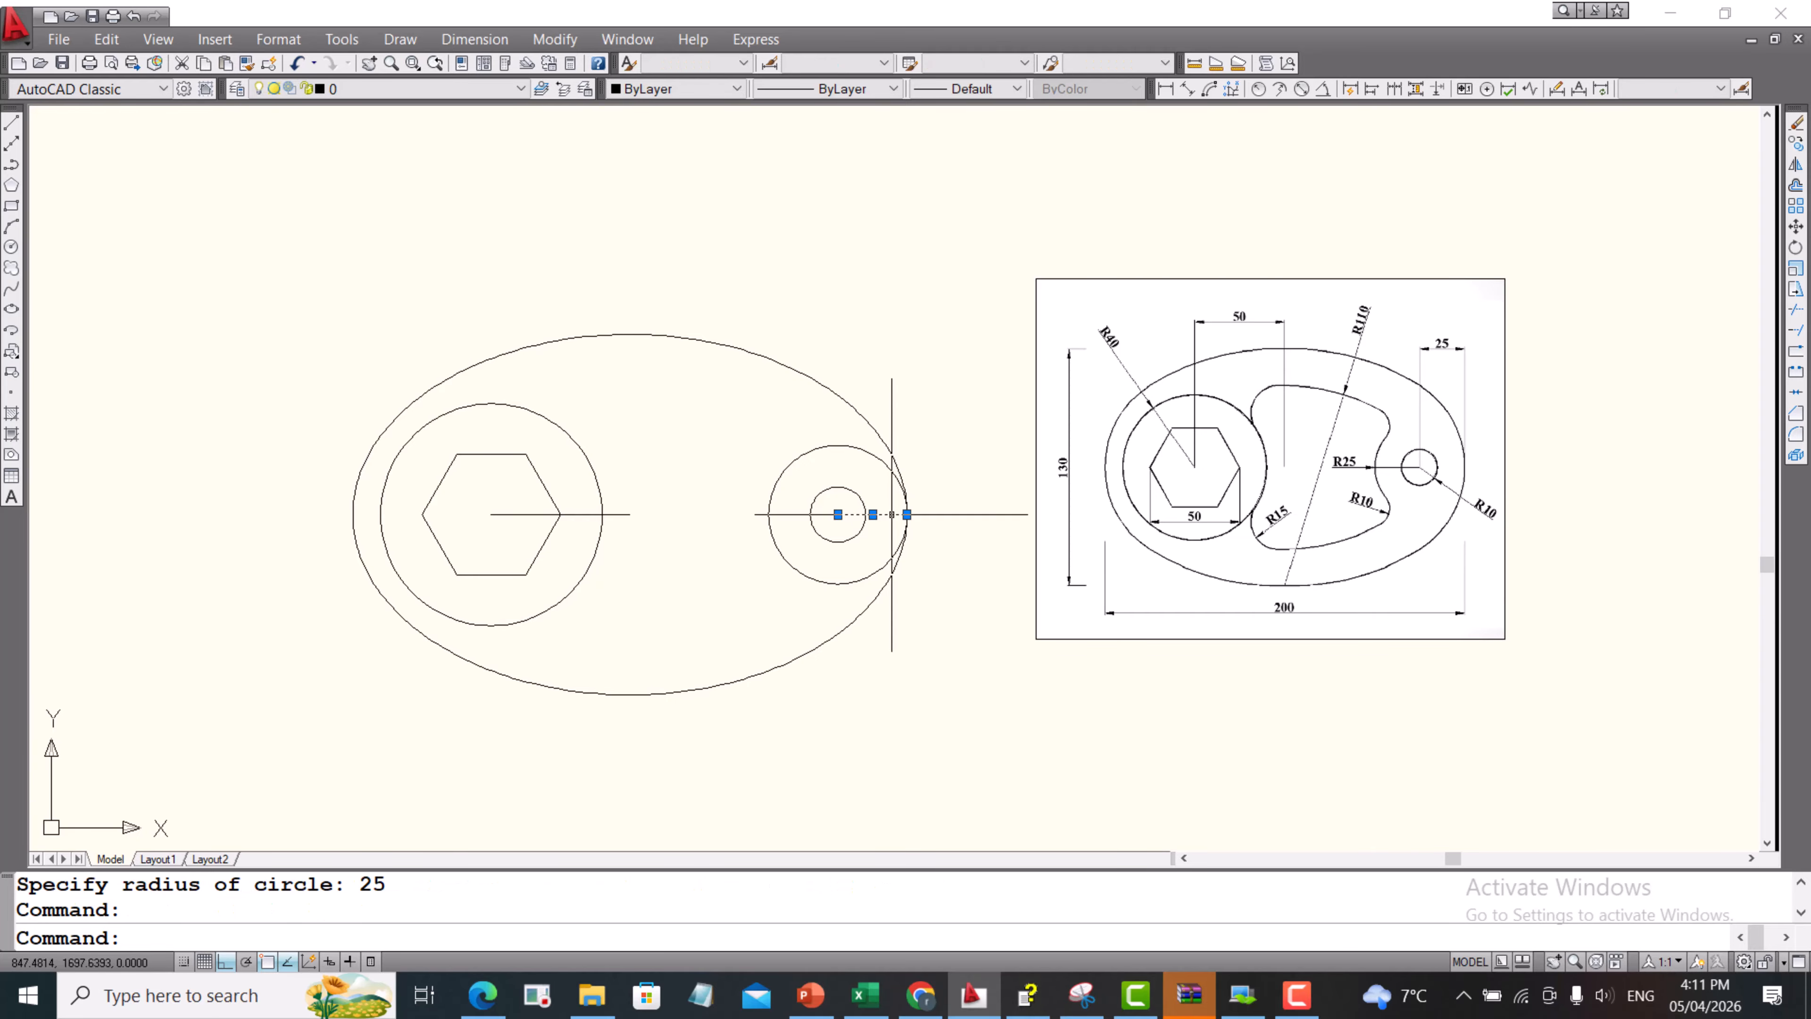
key("Delete")
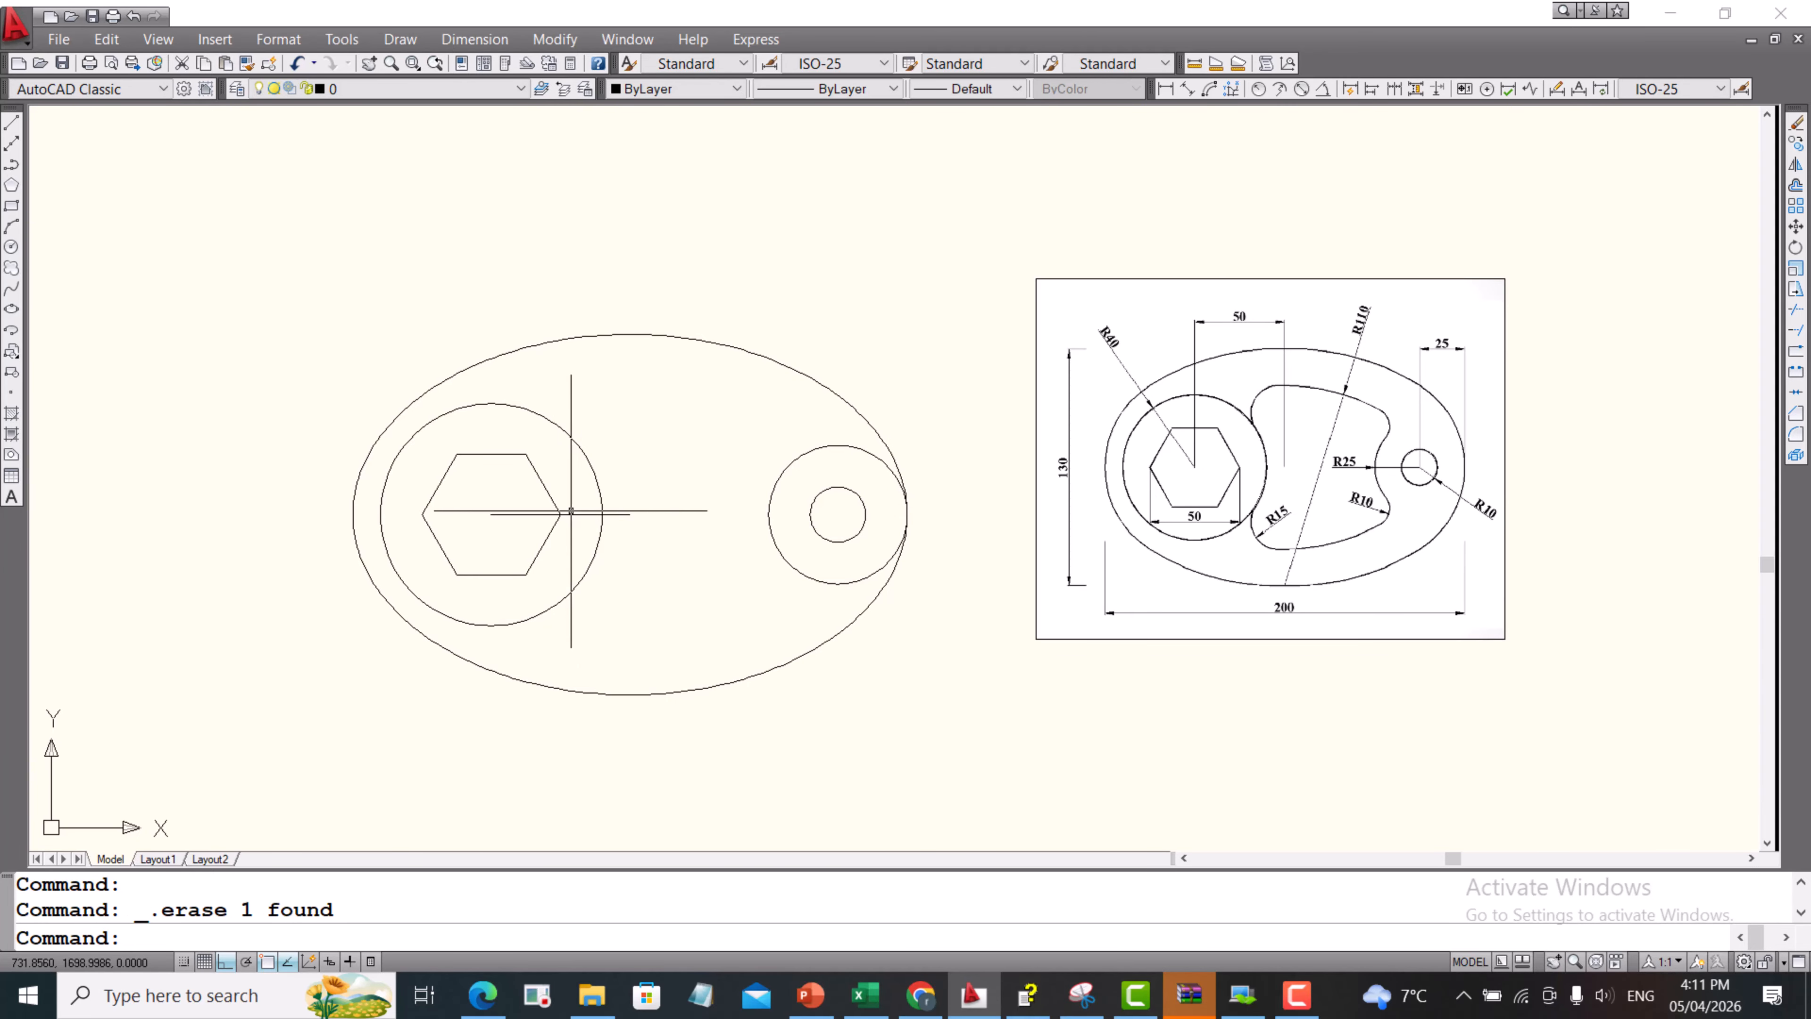
left_click(570, 512)
key("Delete")
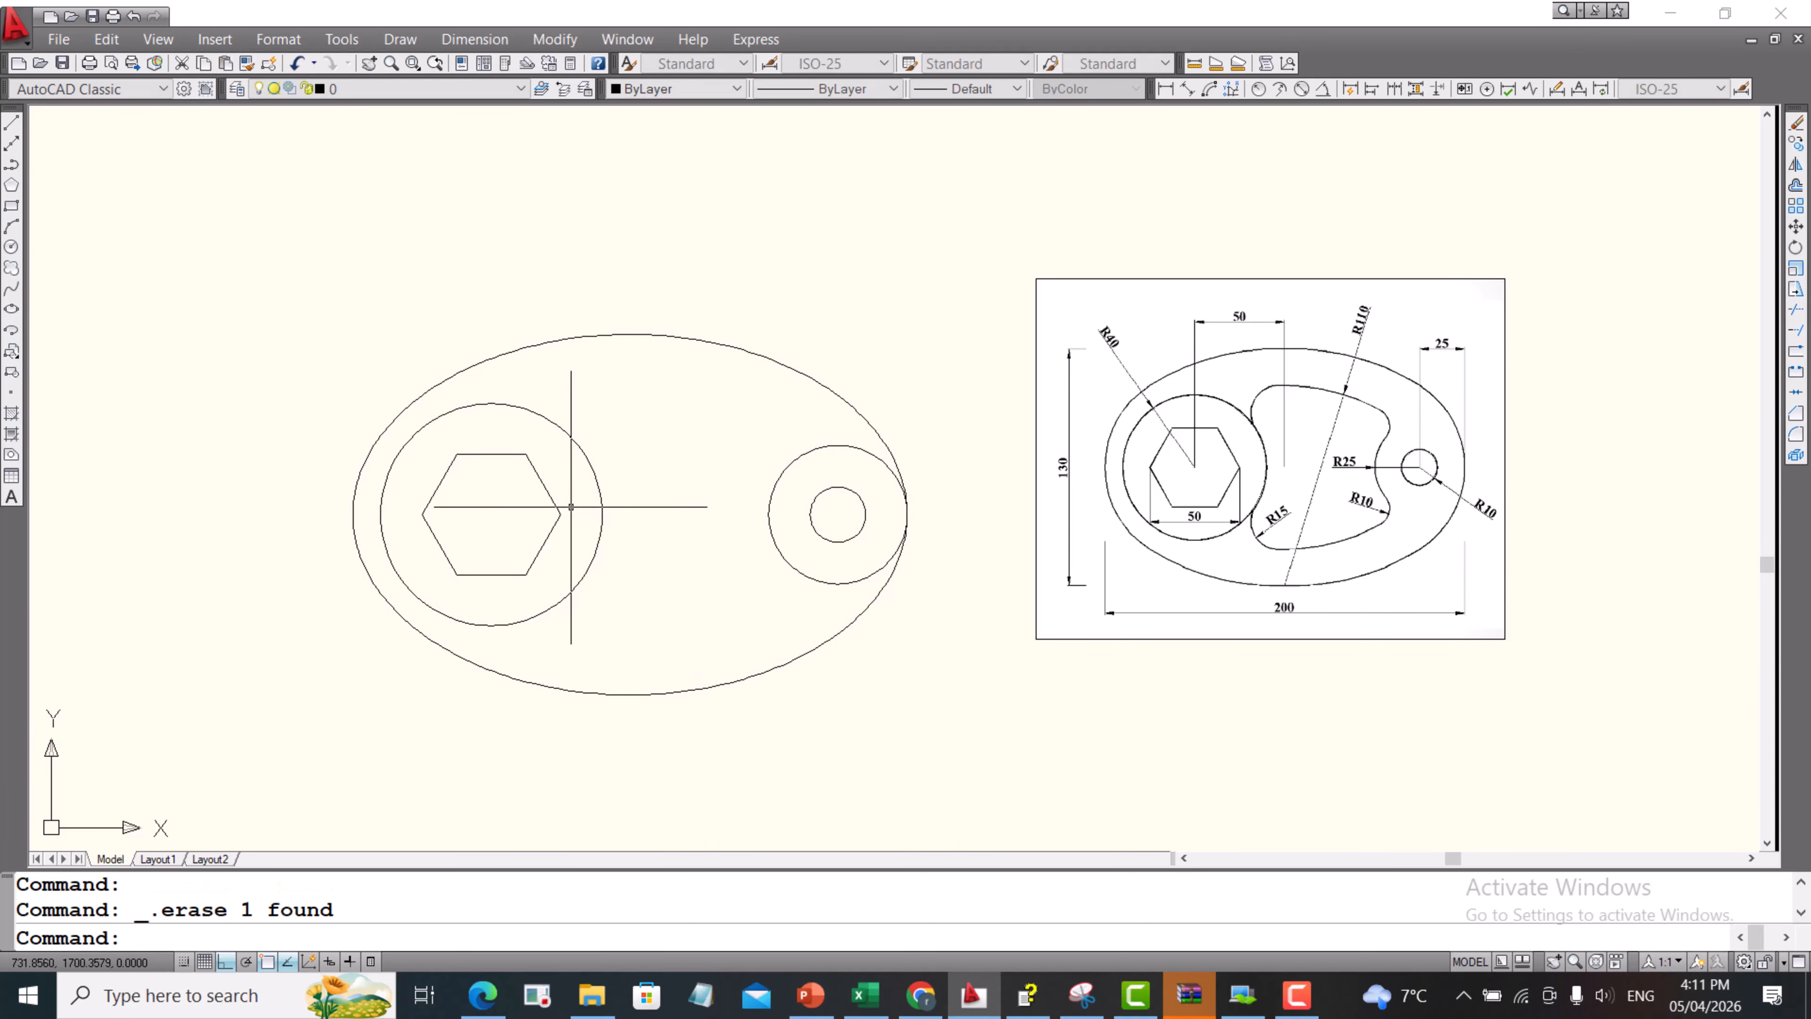
- Draw a circle of radius 110 centered on the ellipse's bottom quadrant point
scroll(1306, 464, "up", 4)
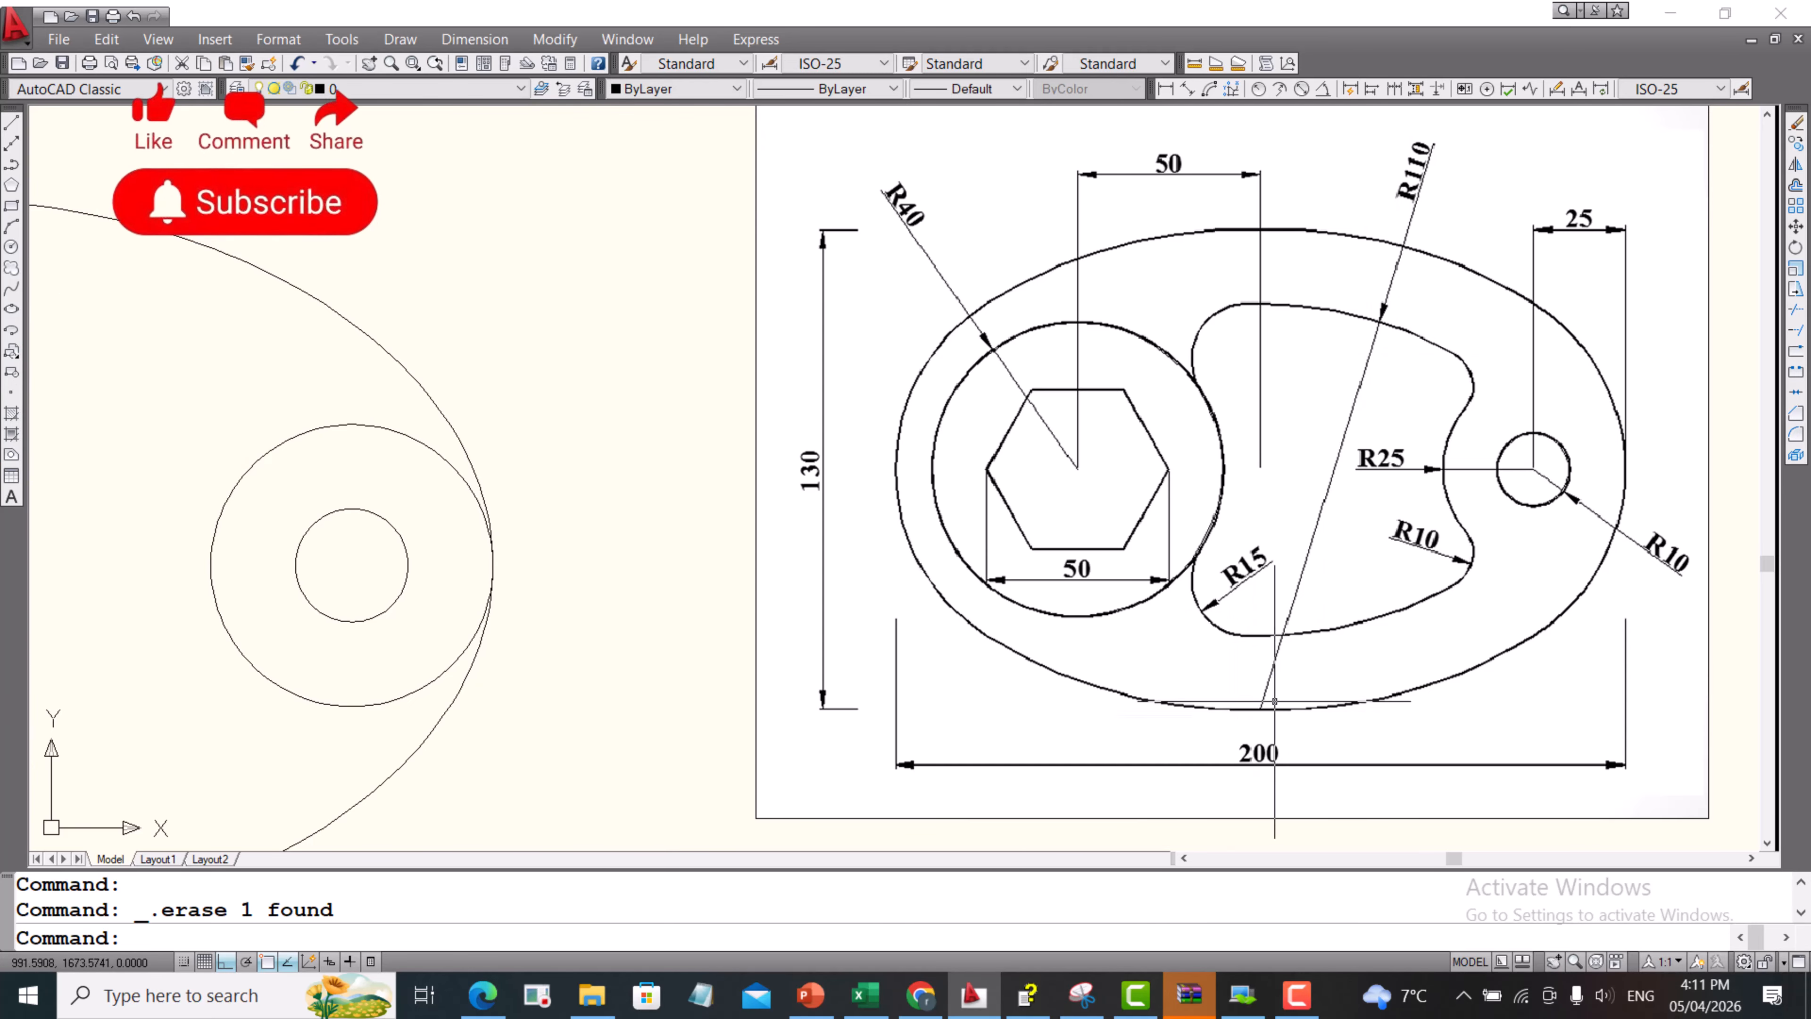
scroll(893, 664, "down", 5)
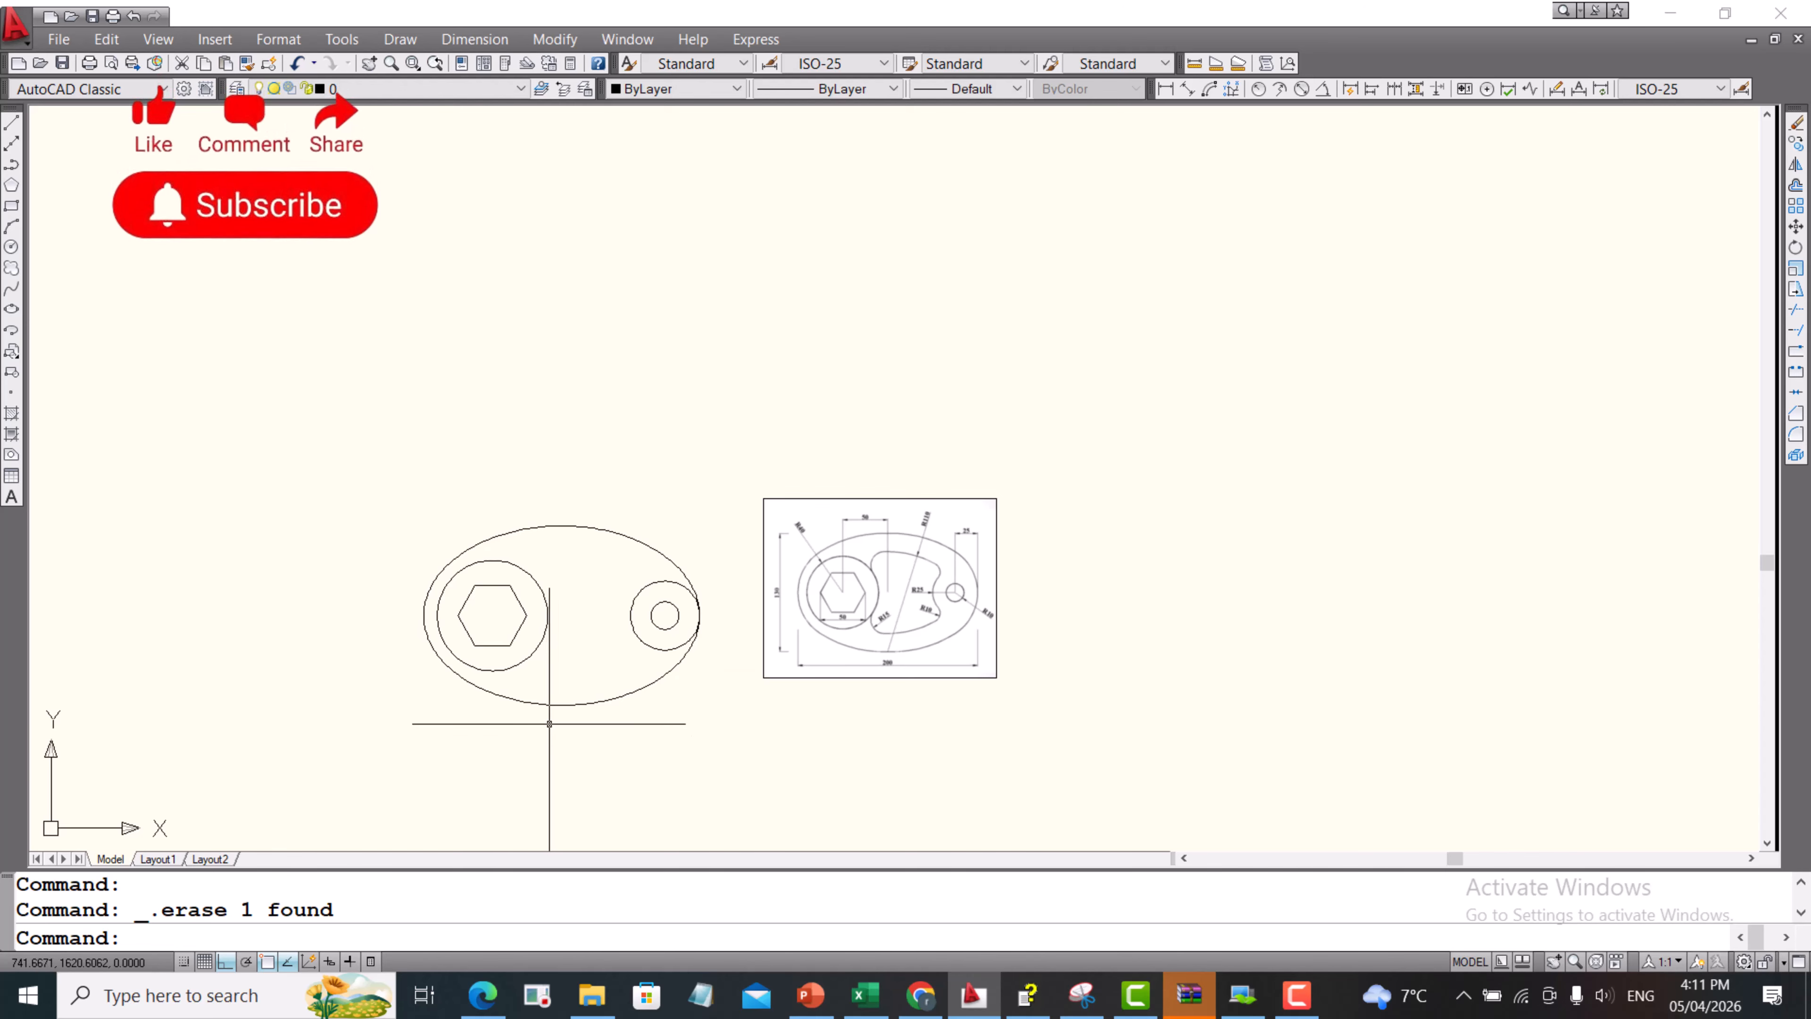
left_click(11, 247)
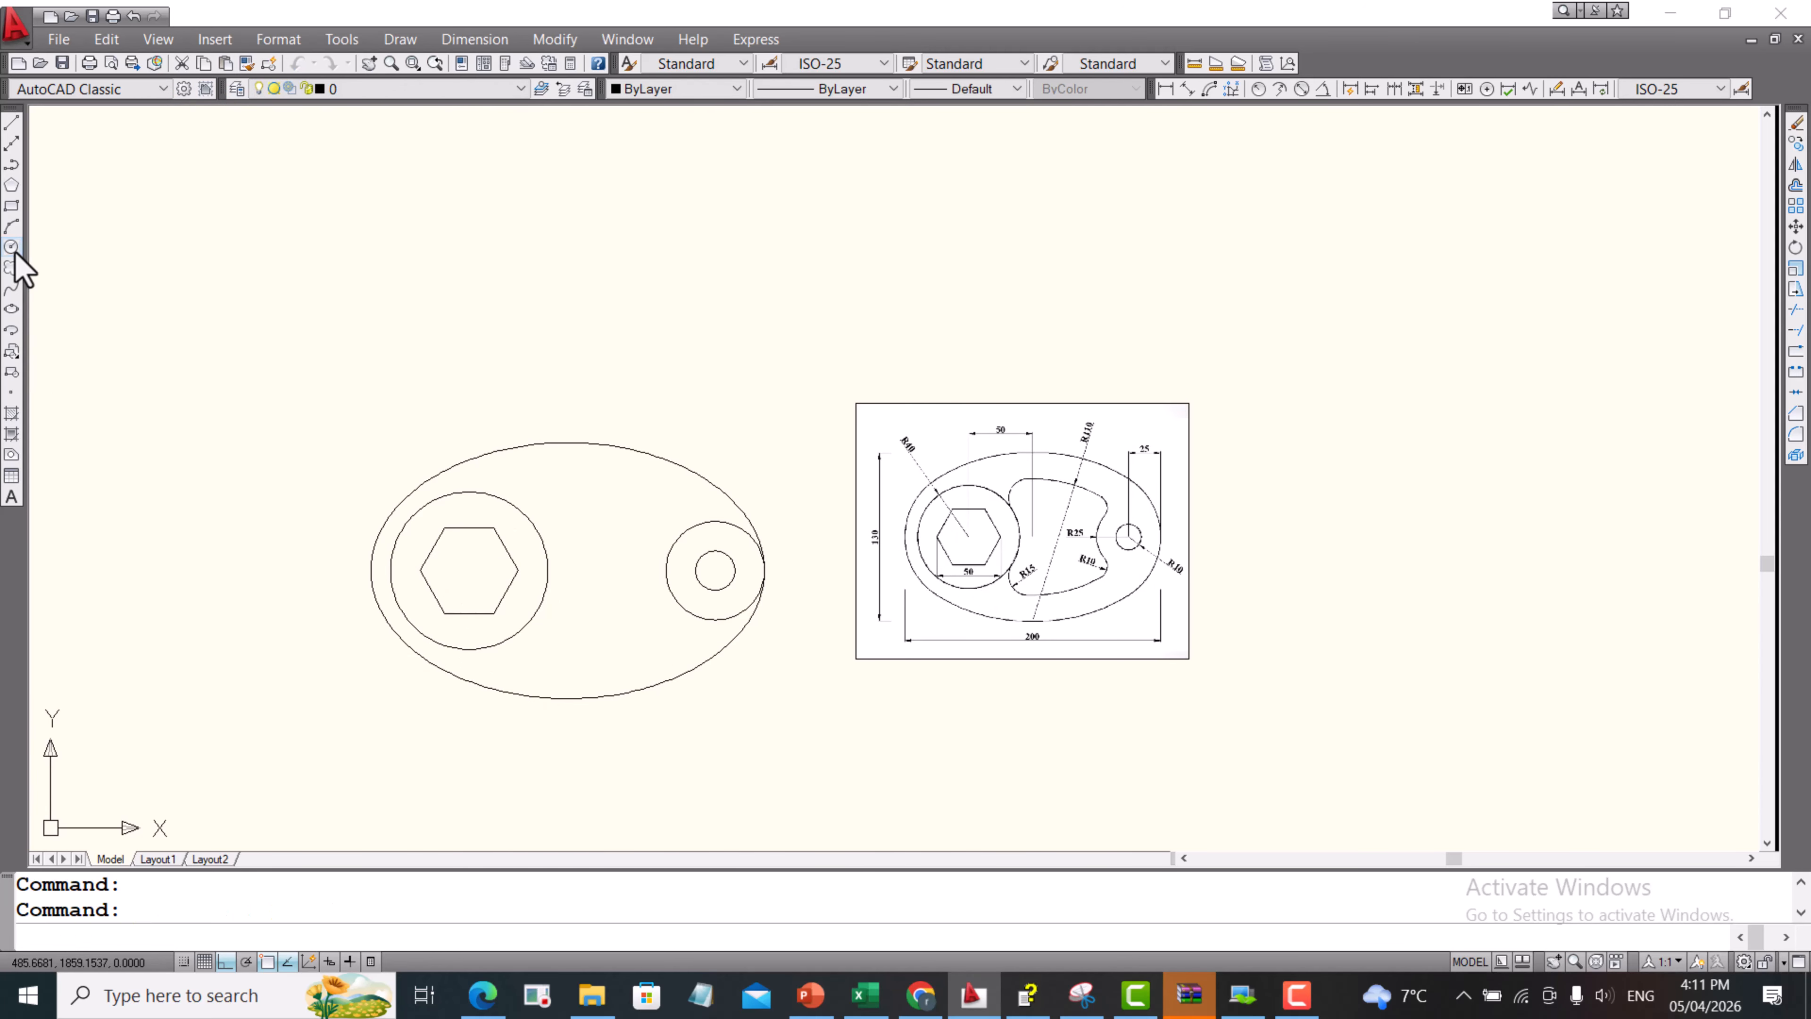
left_click(567, 699)
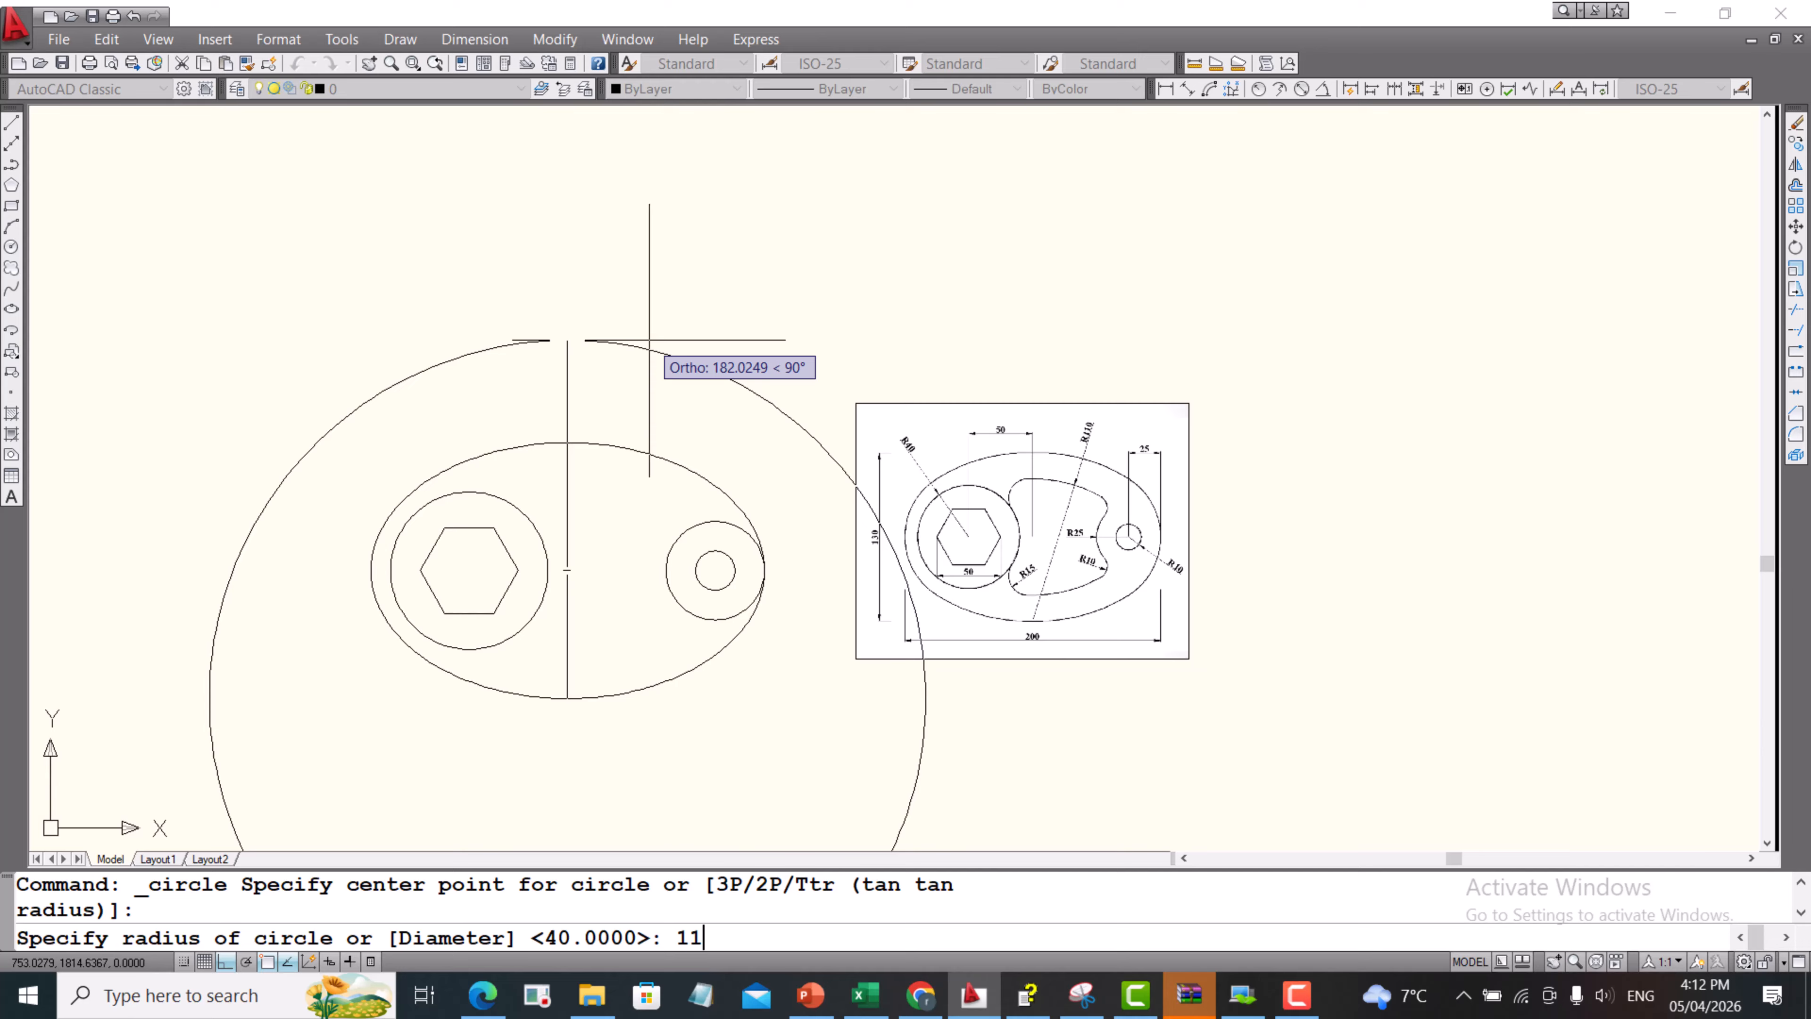
type("110")
key("Return")
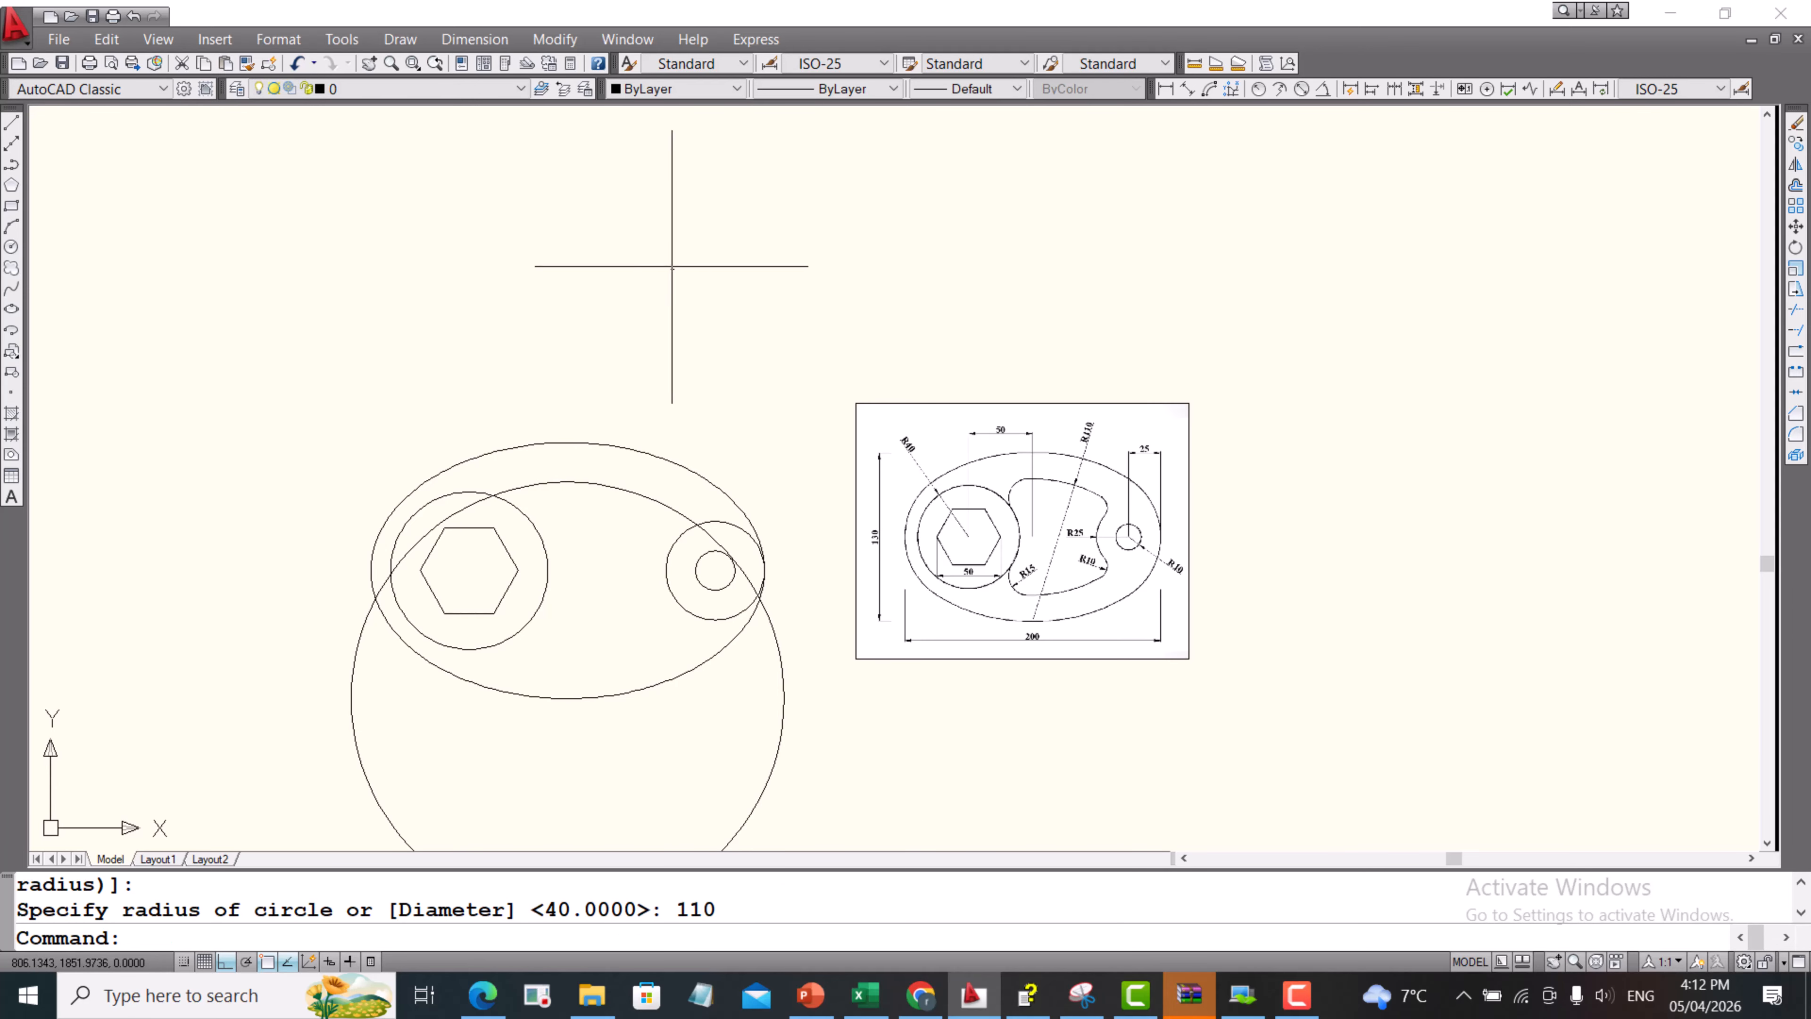
- Draw a circle of radius 110 centered on the ellipse's top quadrant point
left_click(10, 248)
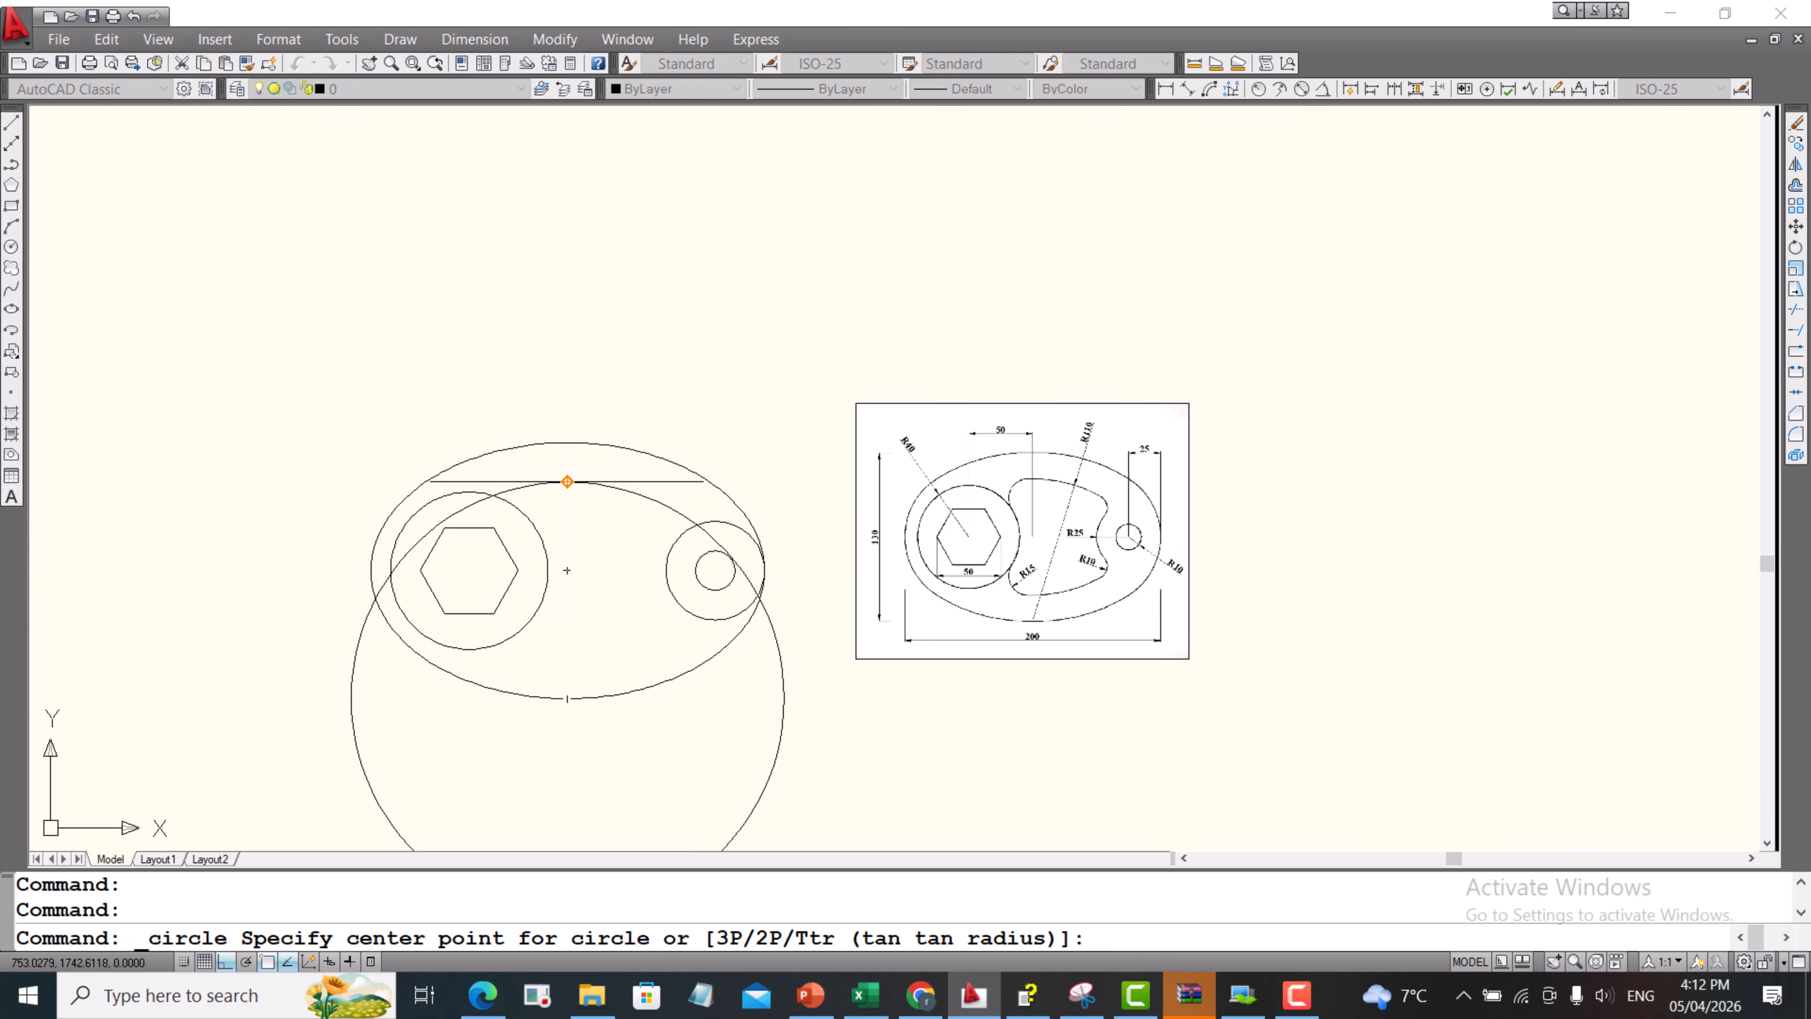
left_click(567, 443)
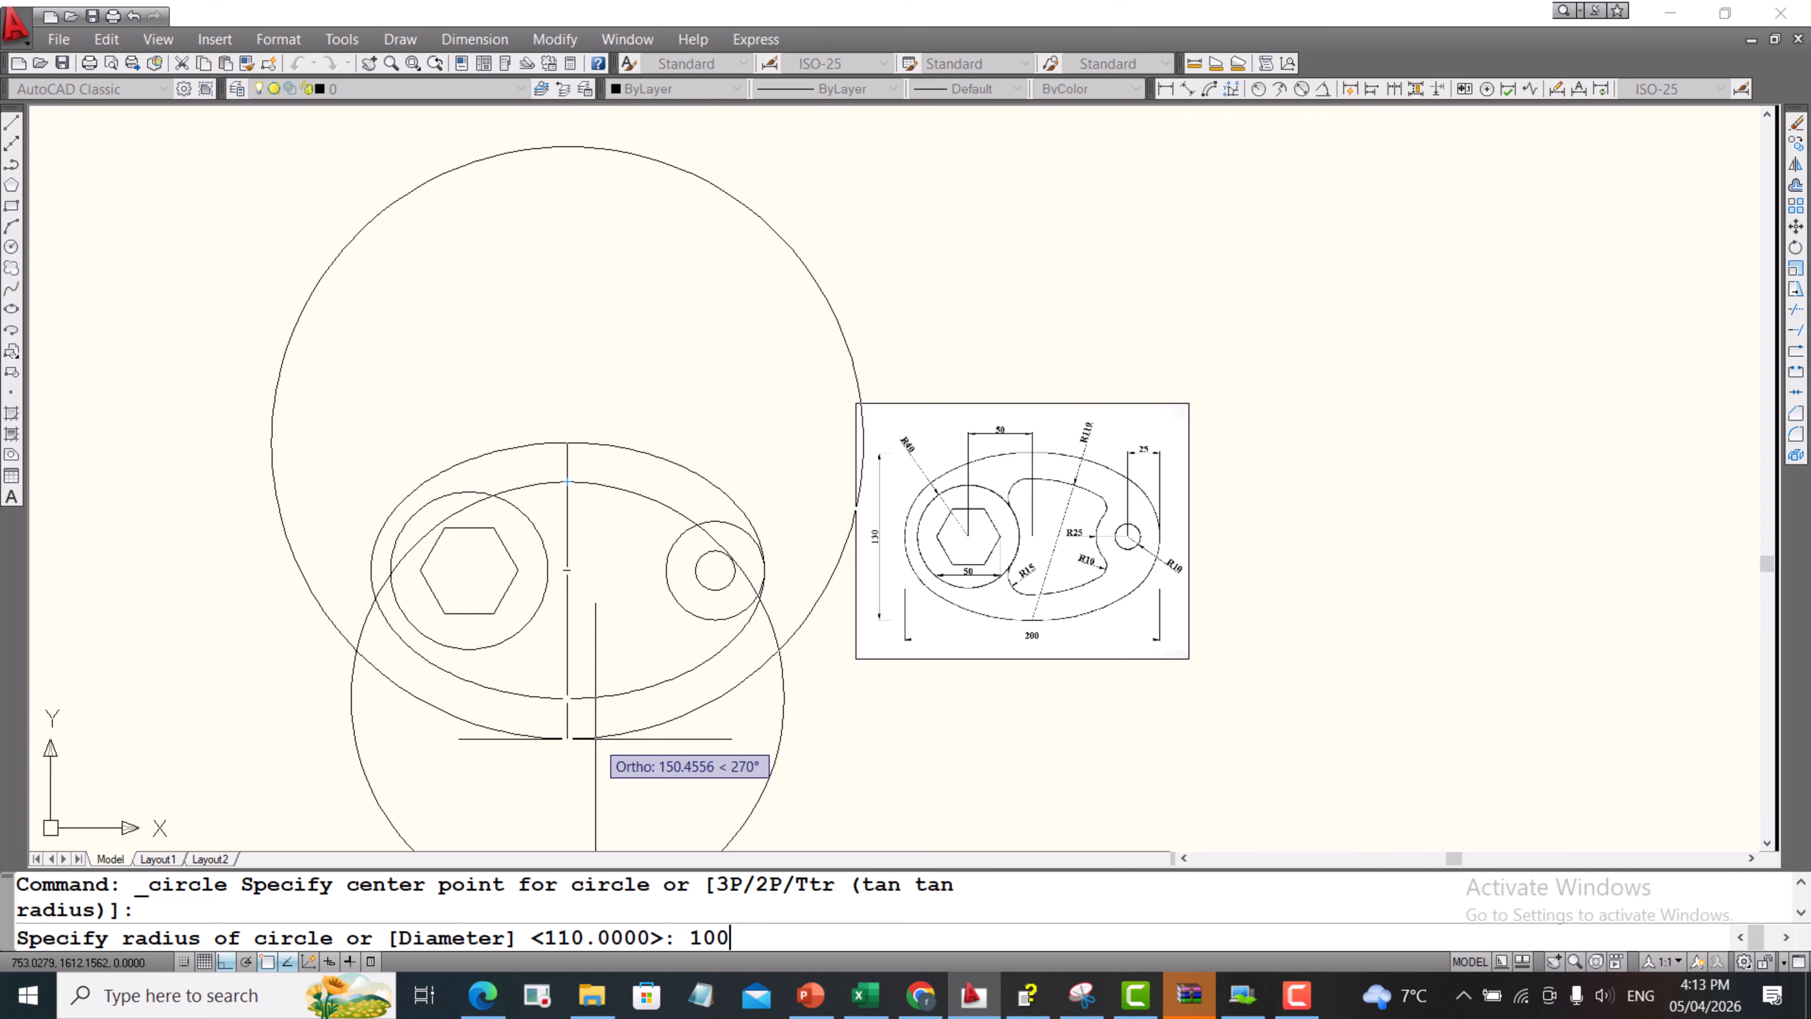
type("10")
key("Return")
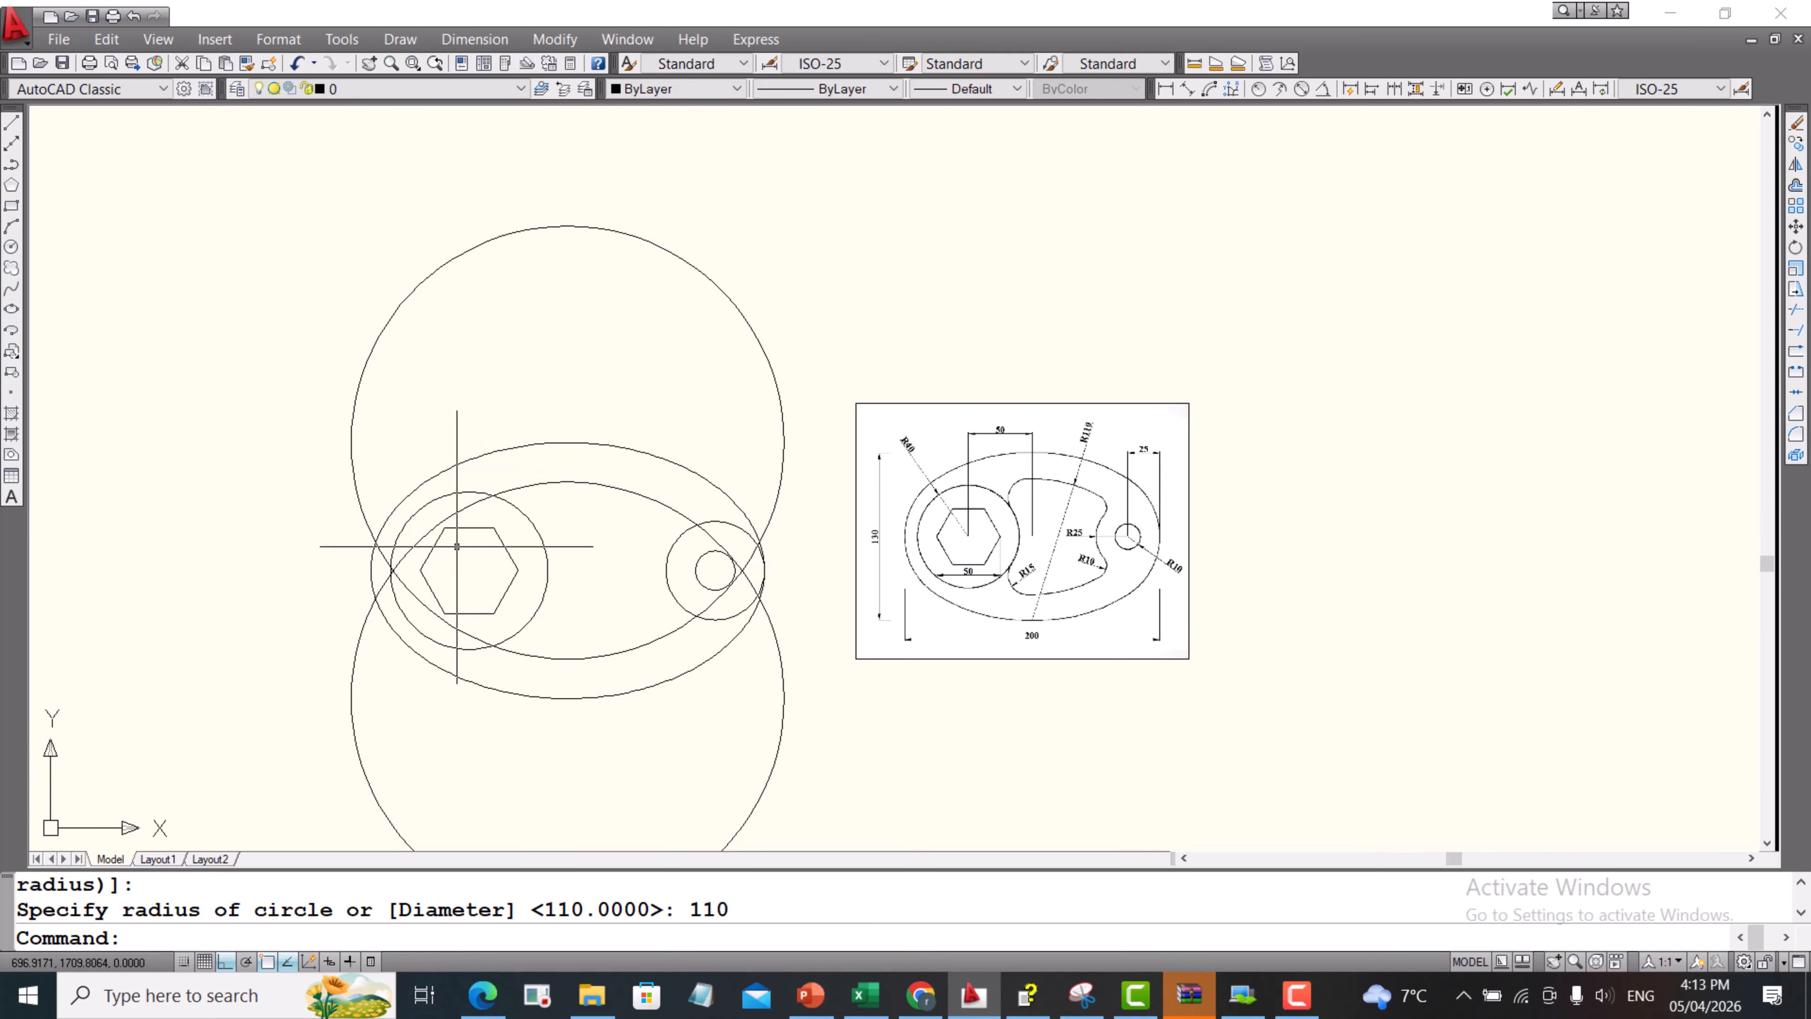
- Draw a Tan, Tan, Radius circle of radius 15 tangent to the lower radius 110 circle's top arc and the radius 40 circle
scroll(456, 546, "up", 4)
scroll(1417, 461, "down", 3)
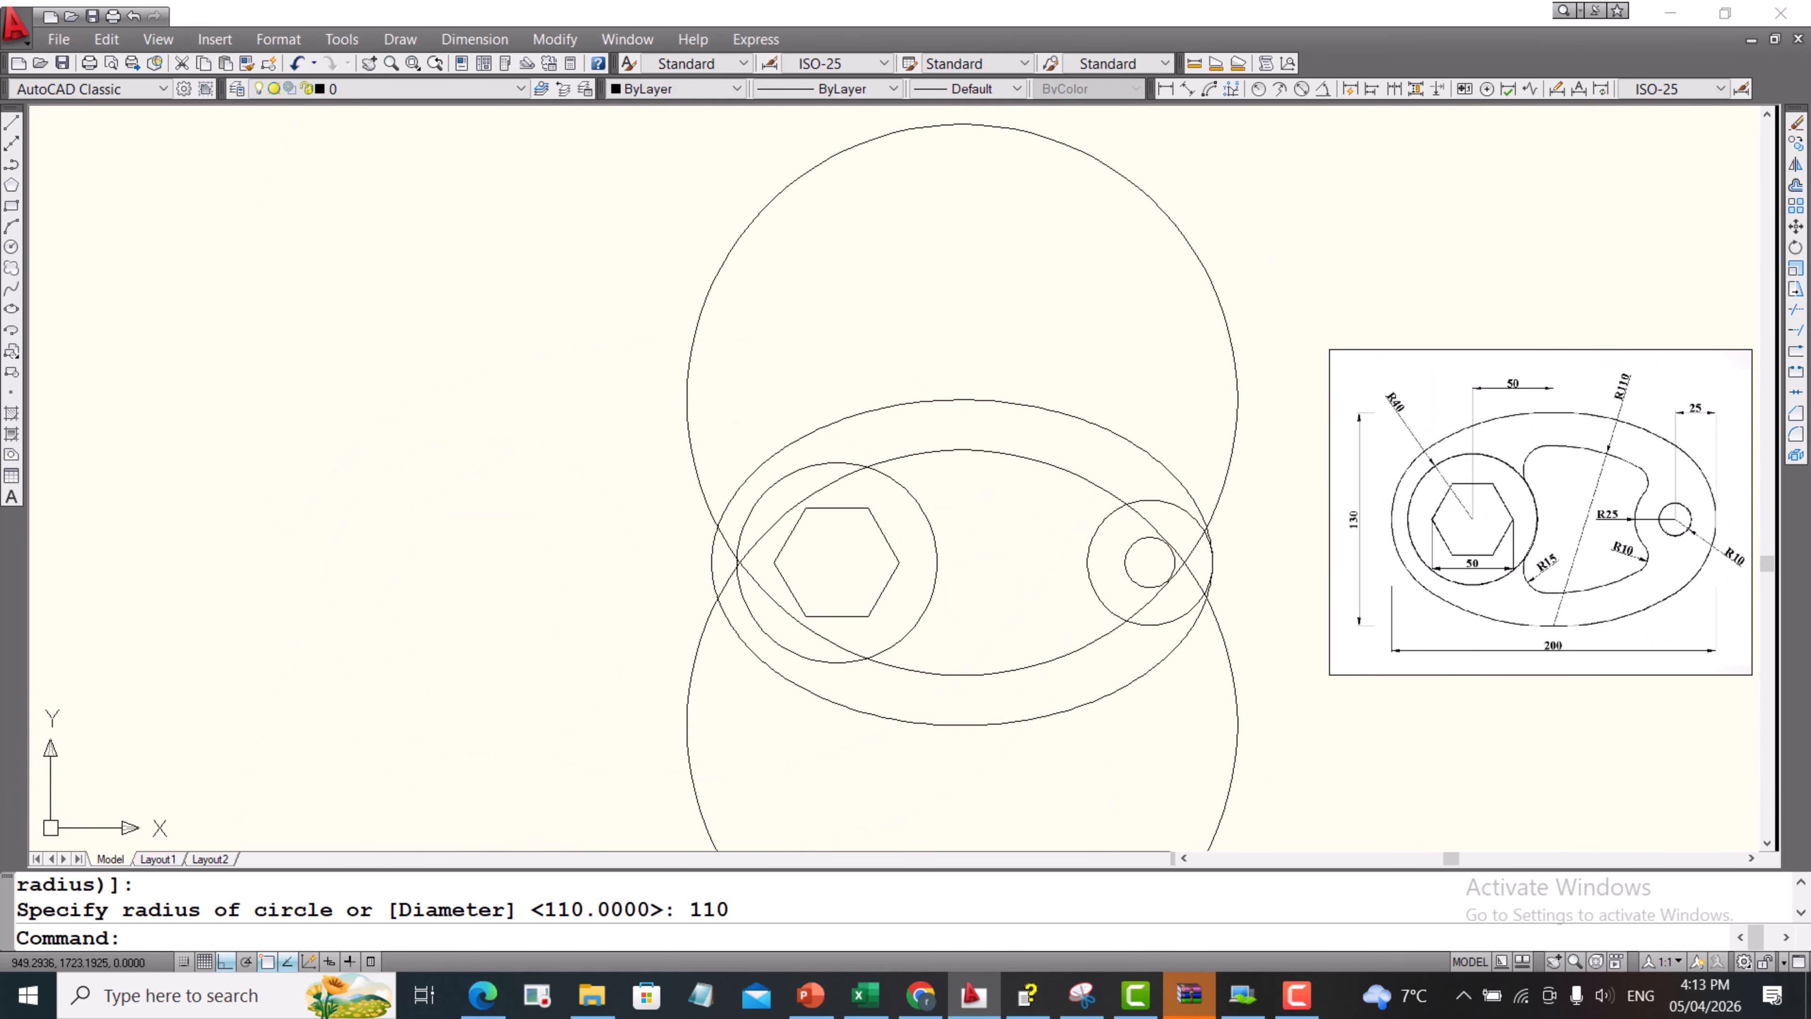
scroll(1632, 534, "up", 2)
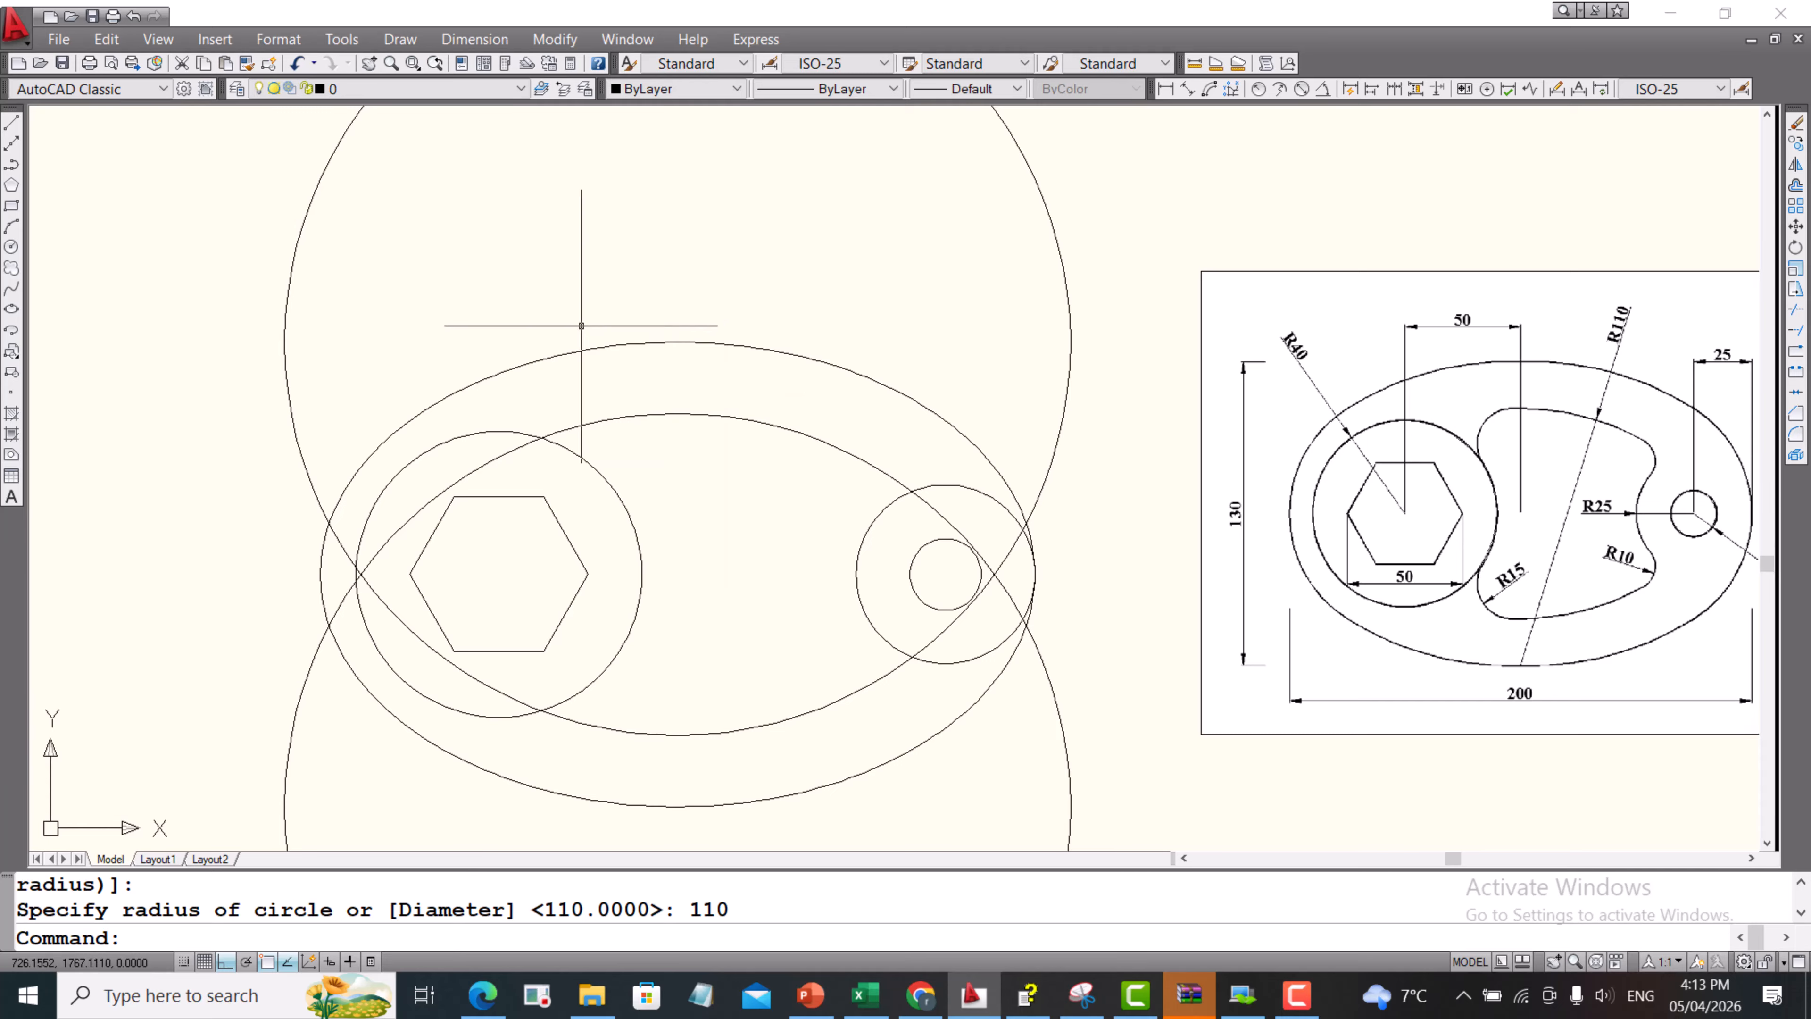
left_click(400, 40)
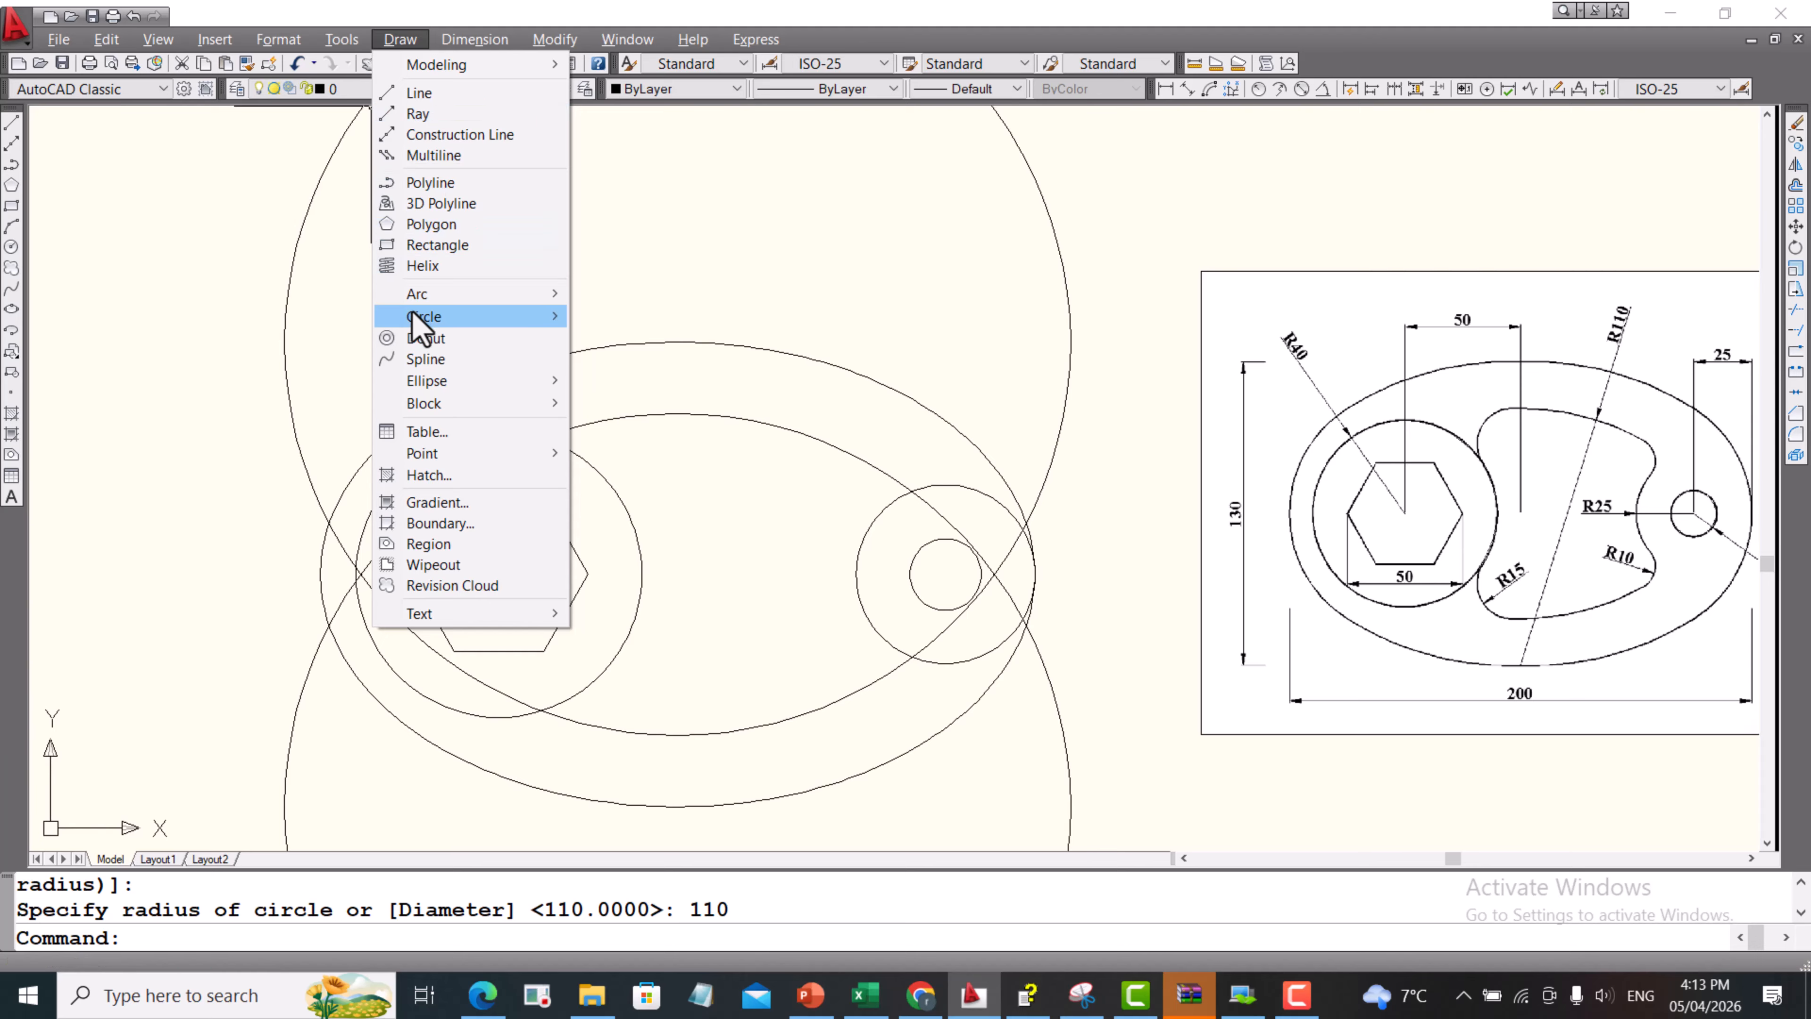
mouse_move(425, 318)
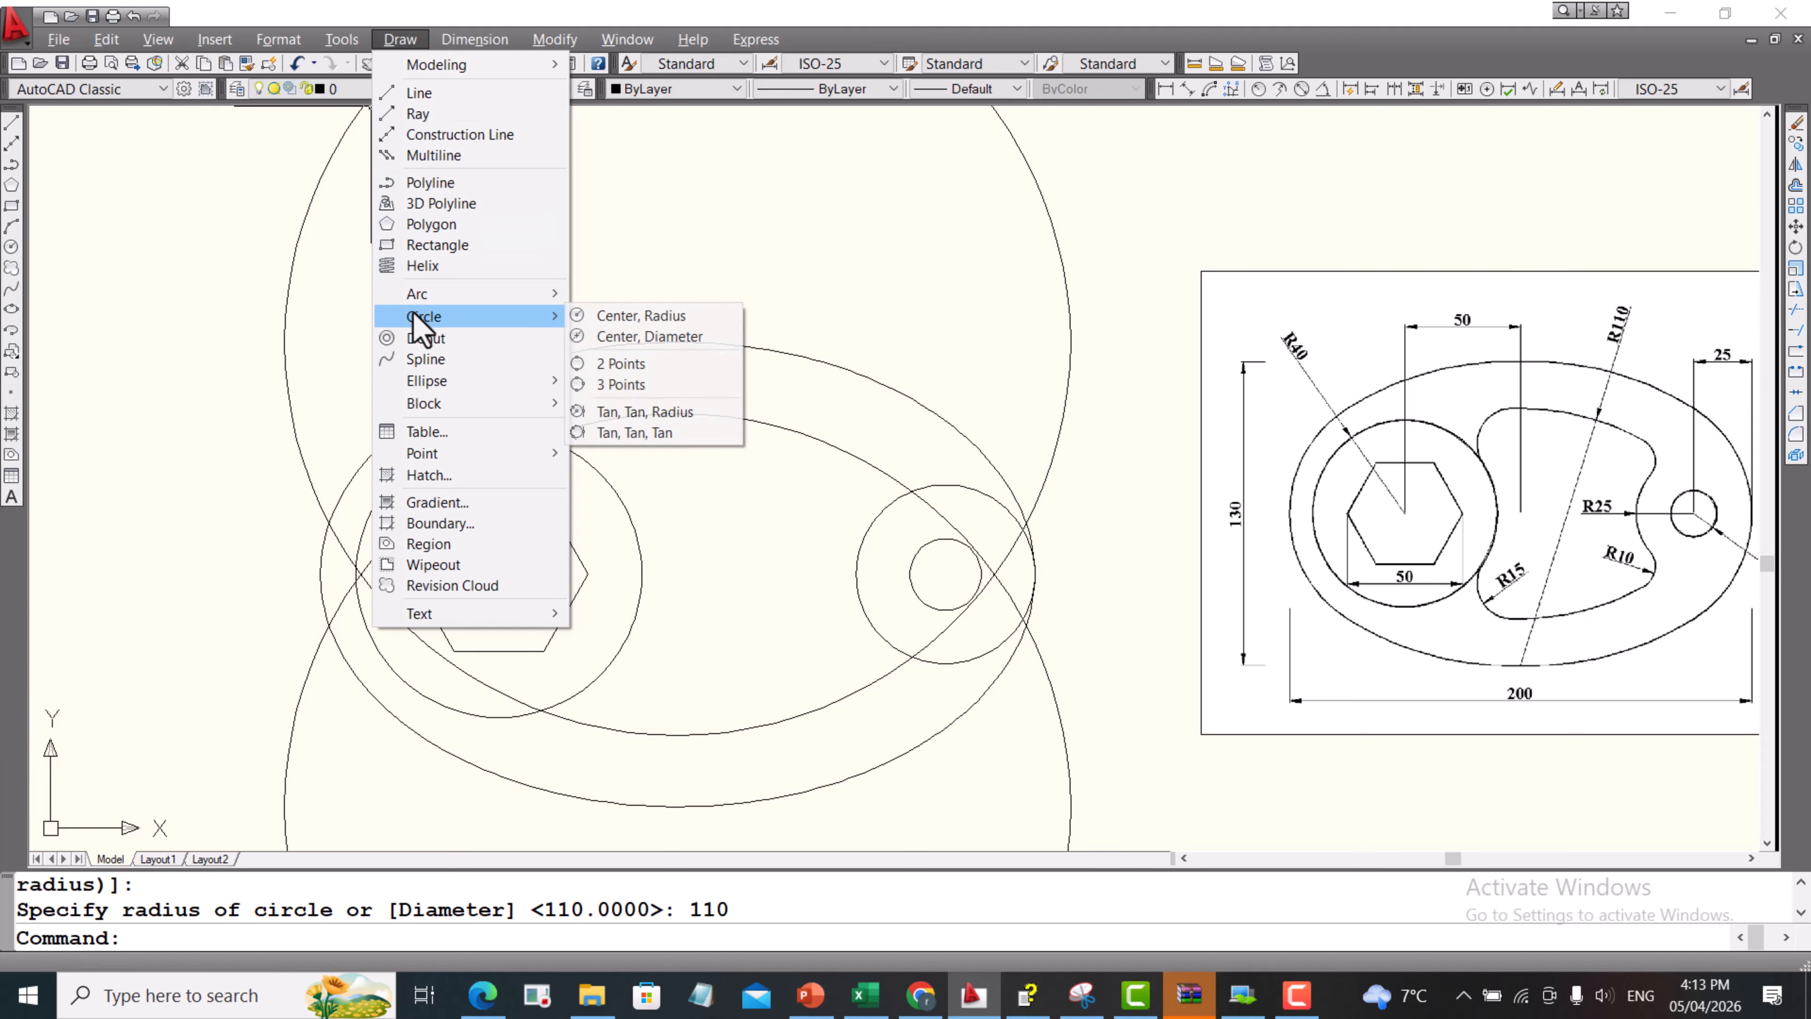
left_click(645, 412)
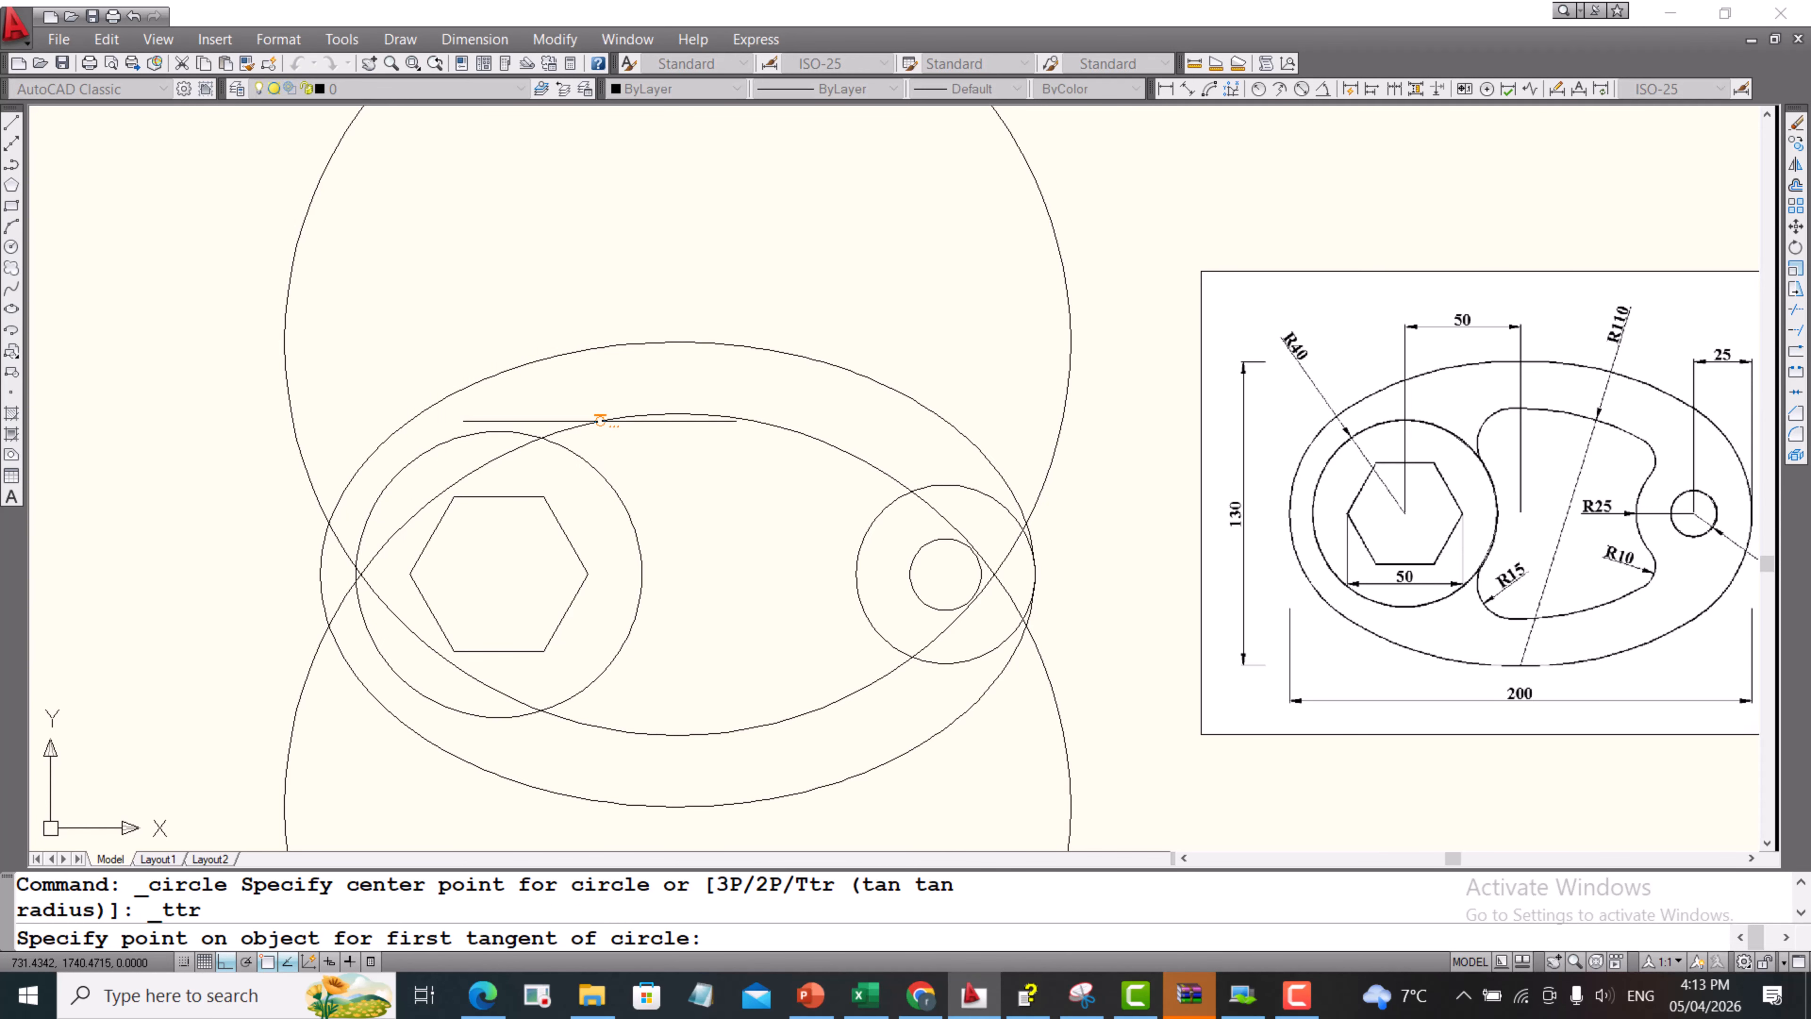
left_click(599, 420)
left_click(594, 453)
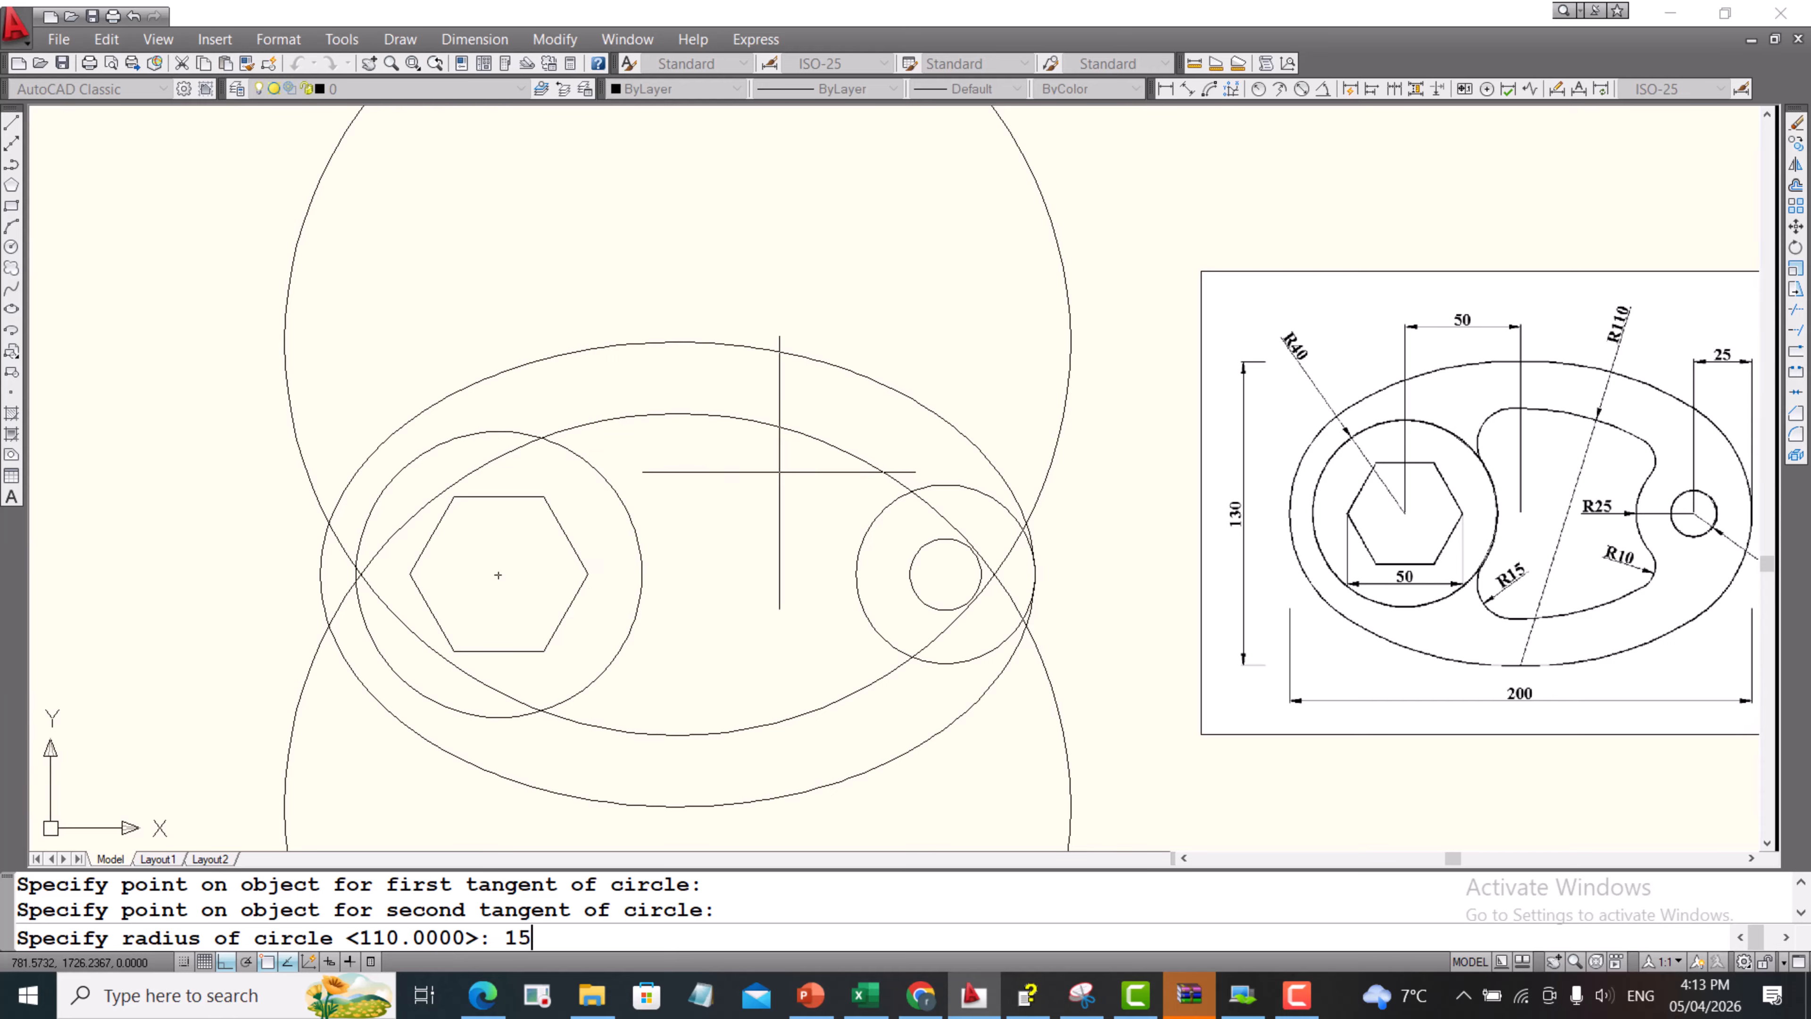
key("Return")
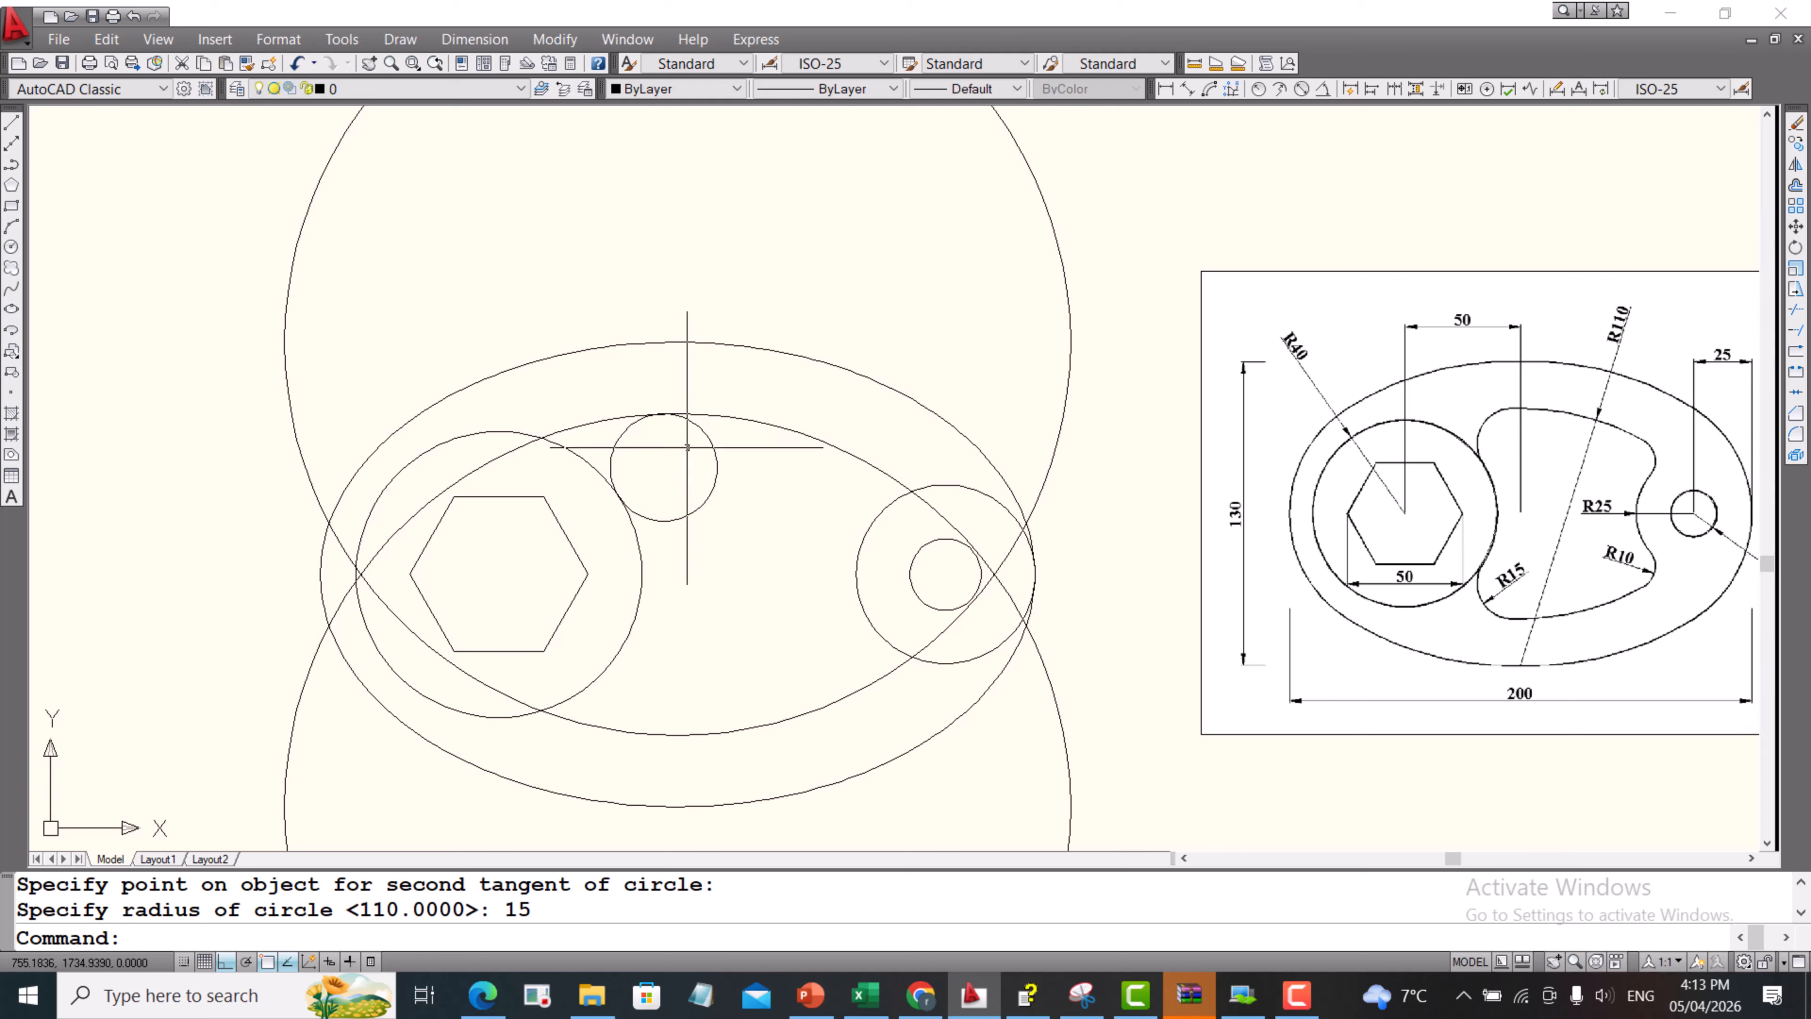
- Draw a Tan, Tan, Radius circle of radius 15 tangent to the radius 40 circle and the upper radius 110 circle's bottom arc
left_click(400, 39)
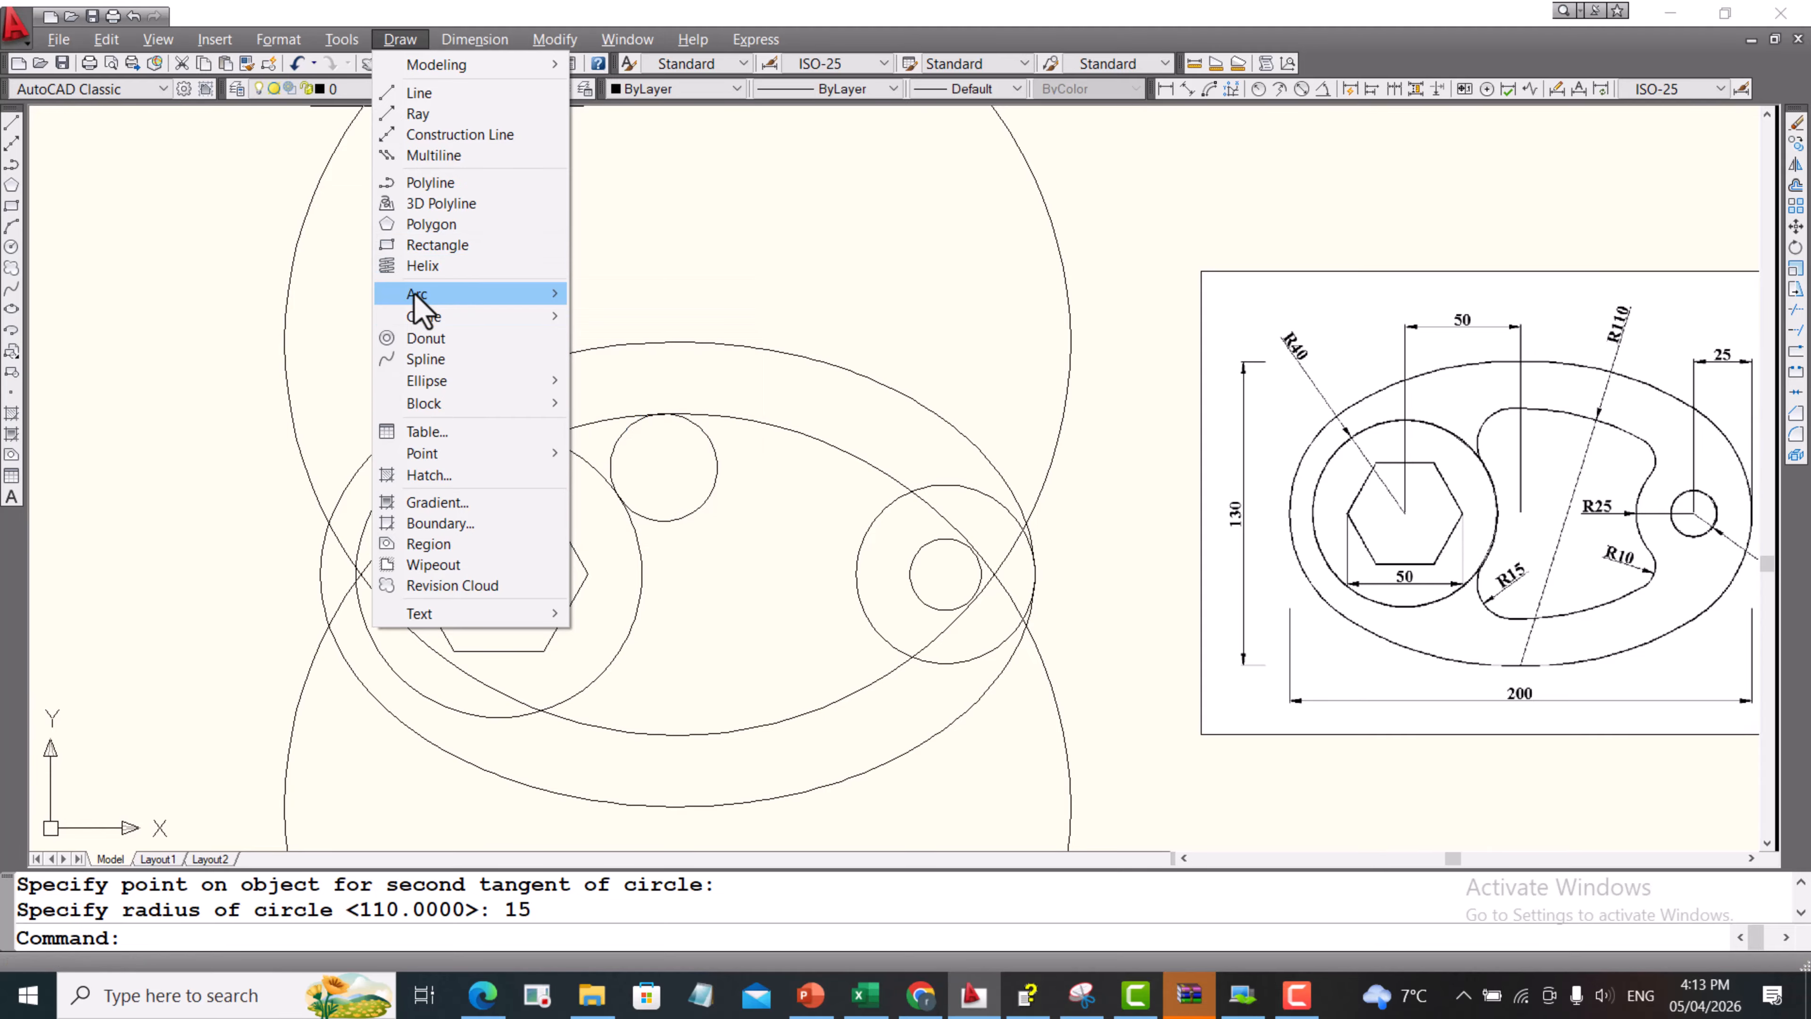
mouse_move(415, 295)
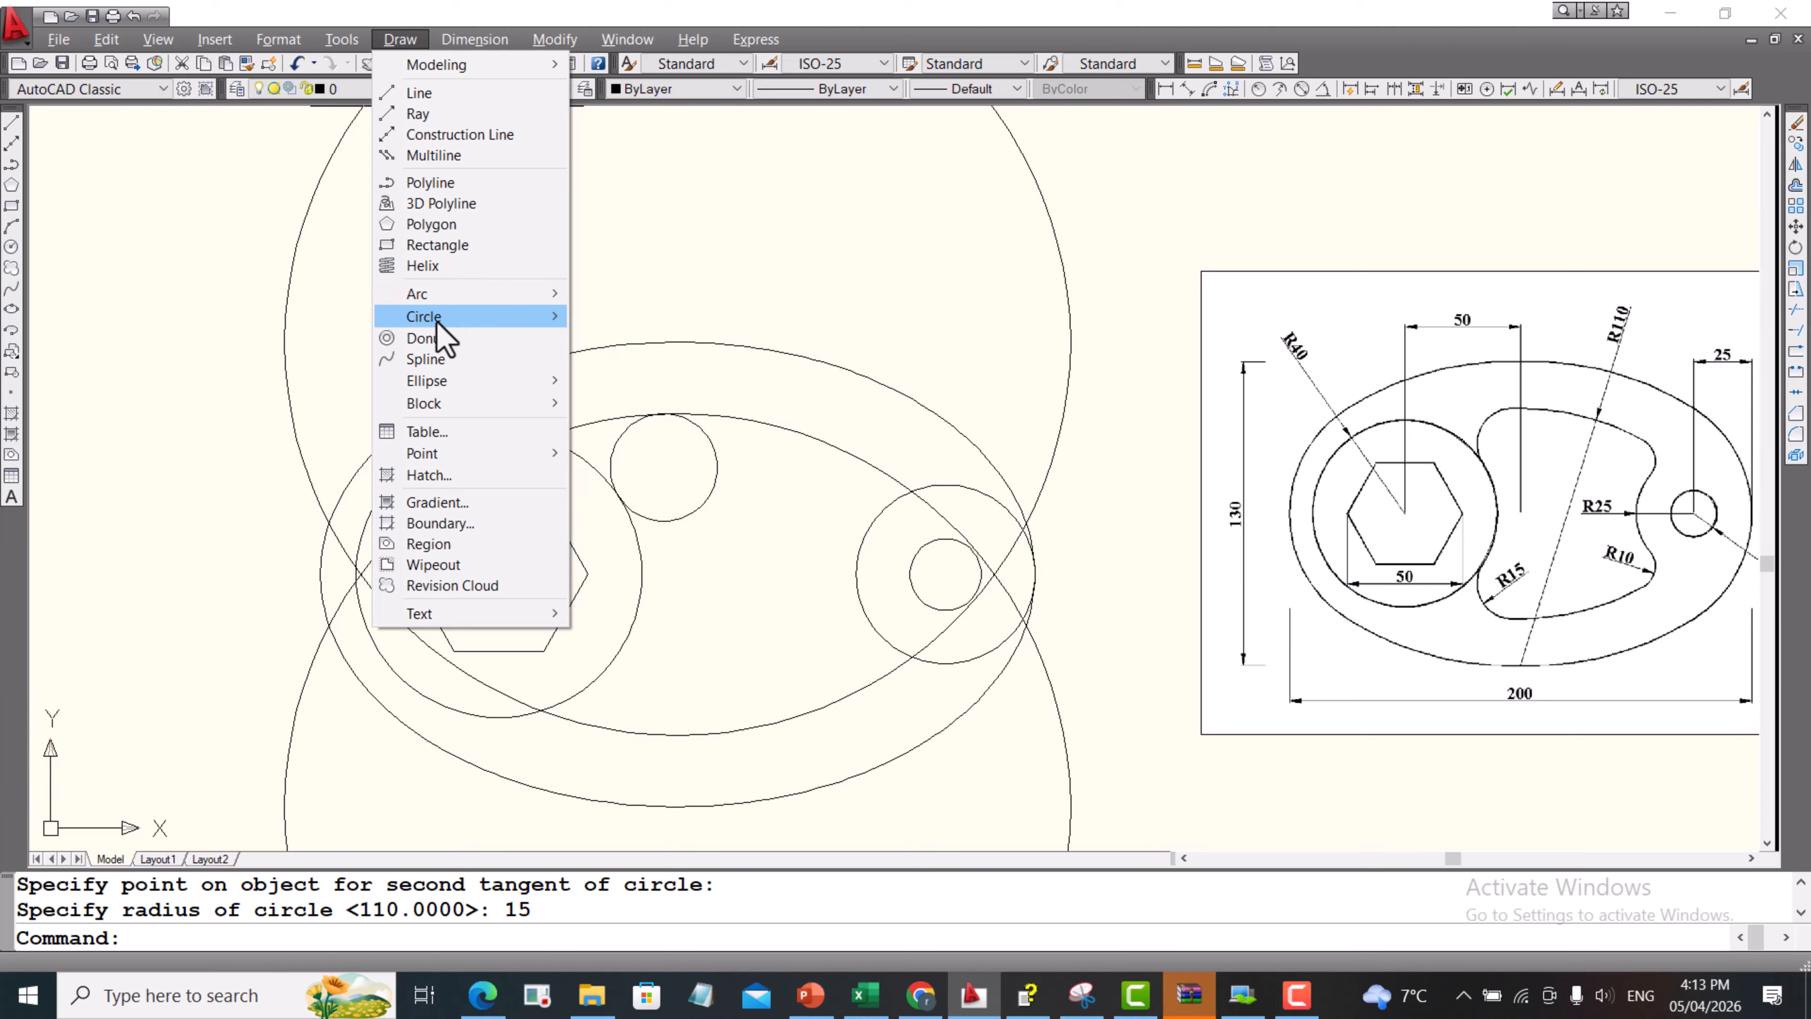
mouse_move(545, 331)
left_click(627, 412)
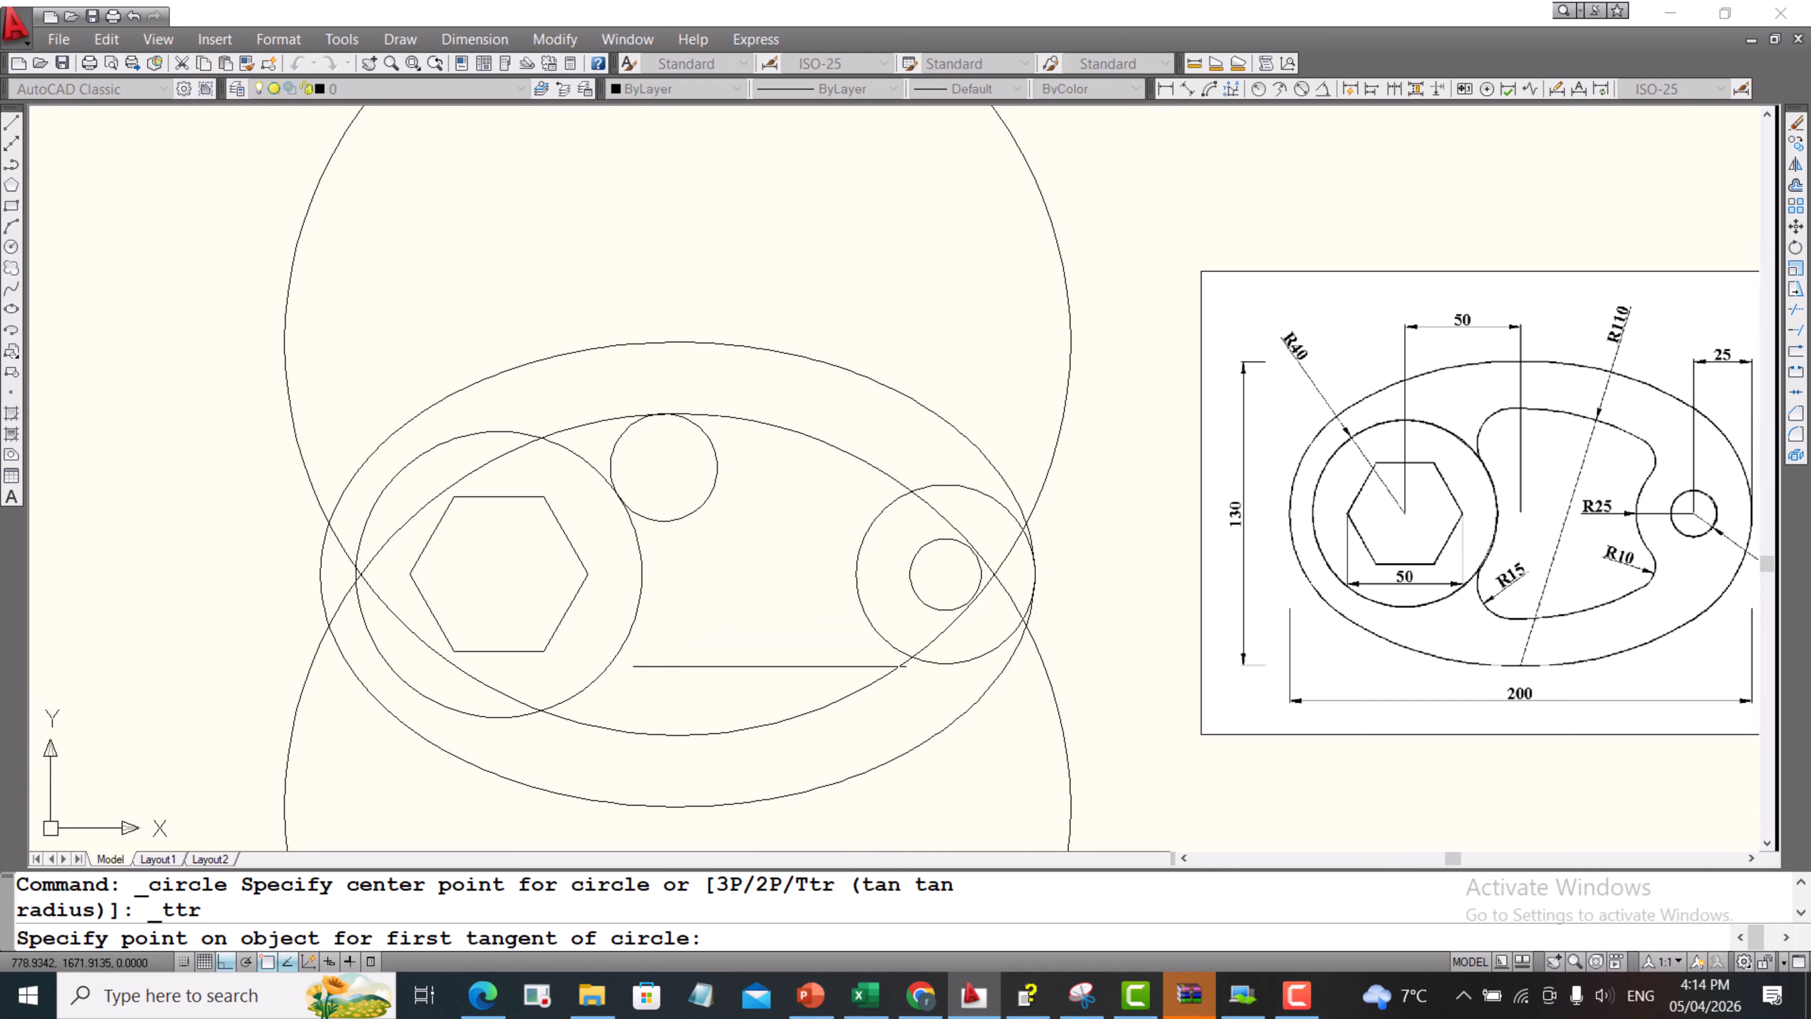
left_click(610, 667)
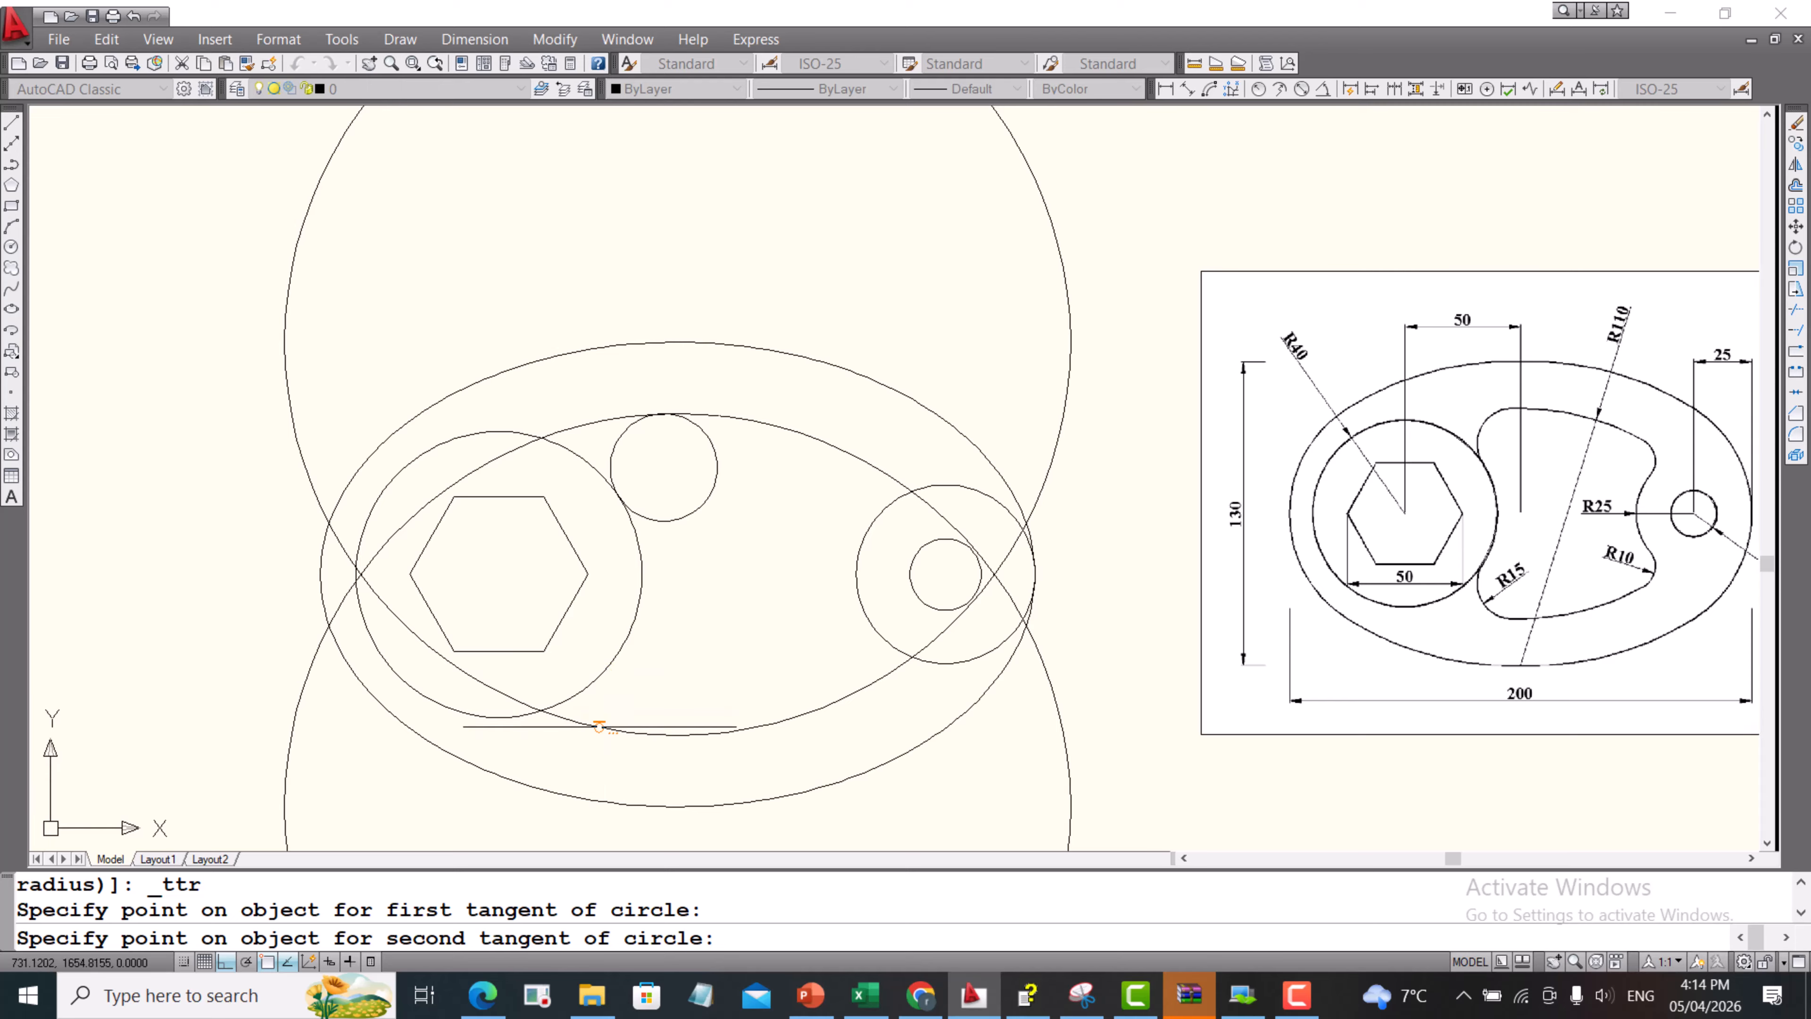
left_click(677, 732)
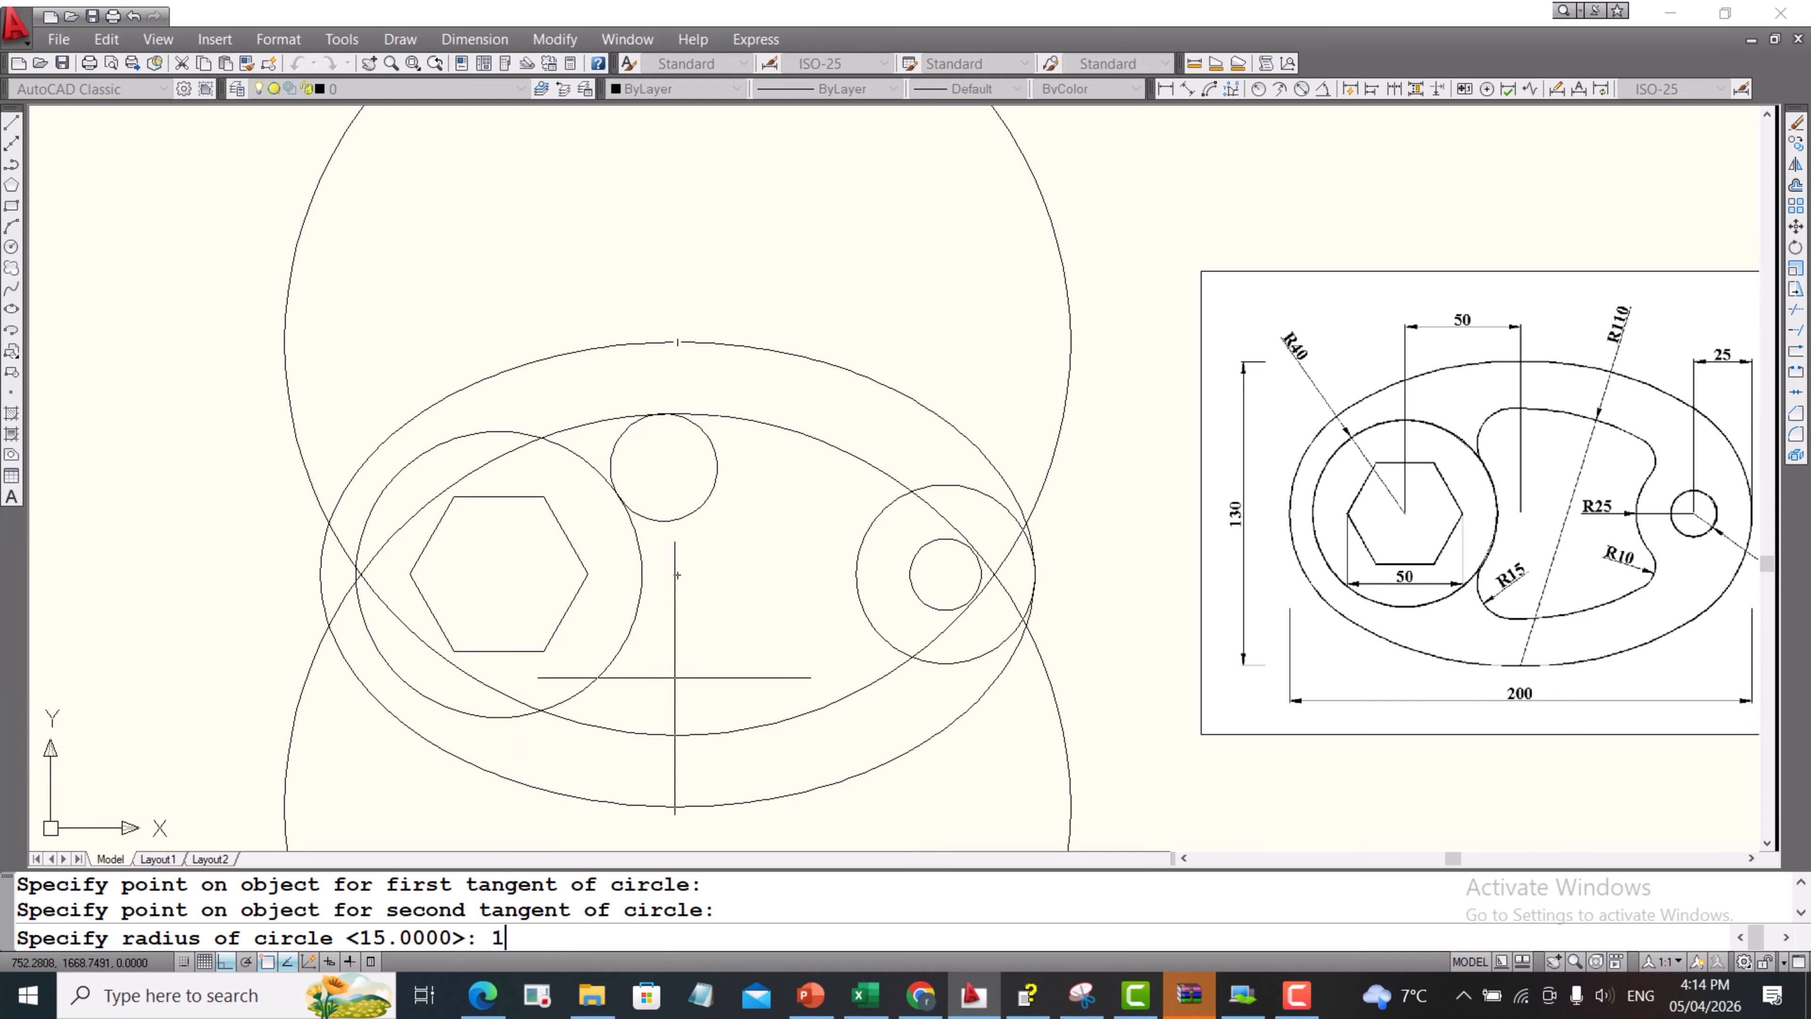
key("Return")
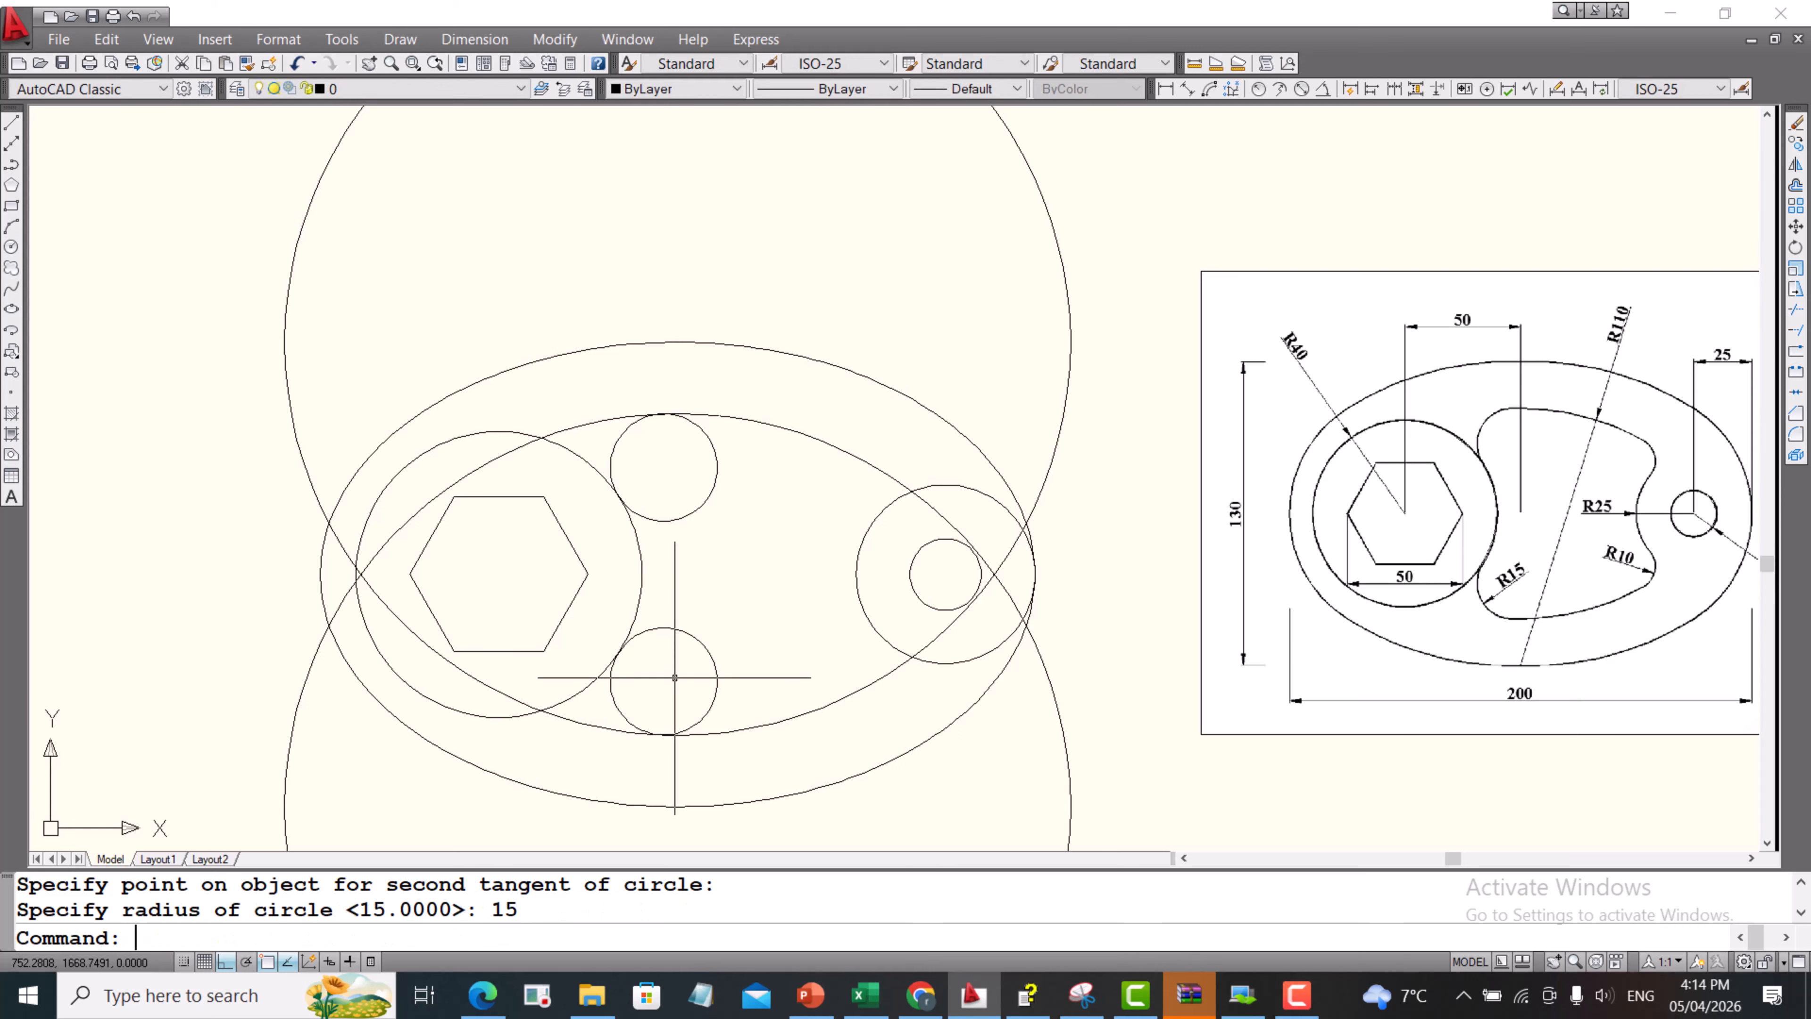
- Draw a Tan, Tan, Radius circle of radius 10 tangent to the upper radius 110 circle's bottom arc and the radius 25 circle
left_click(399, 39)
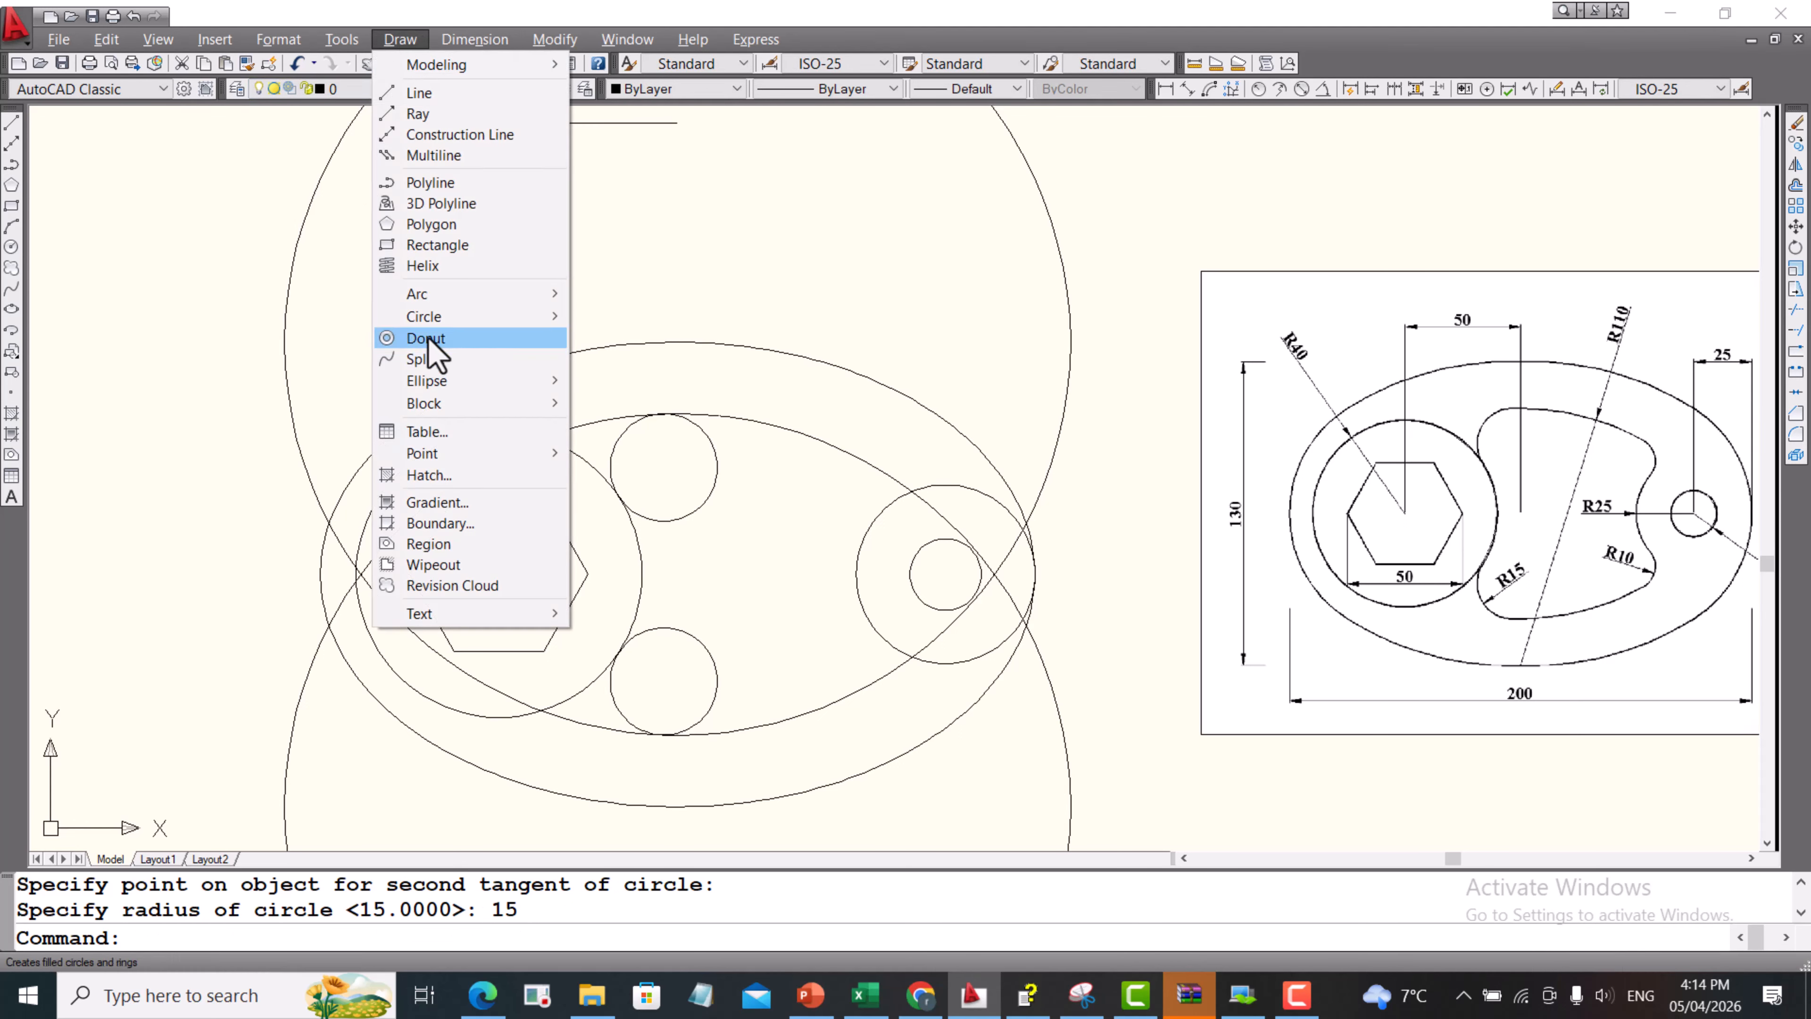
mouse_move(425, 323)
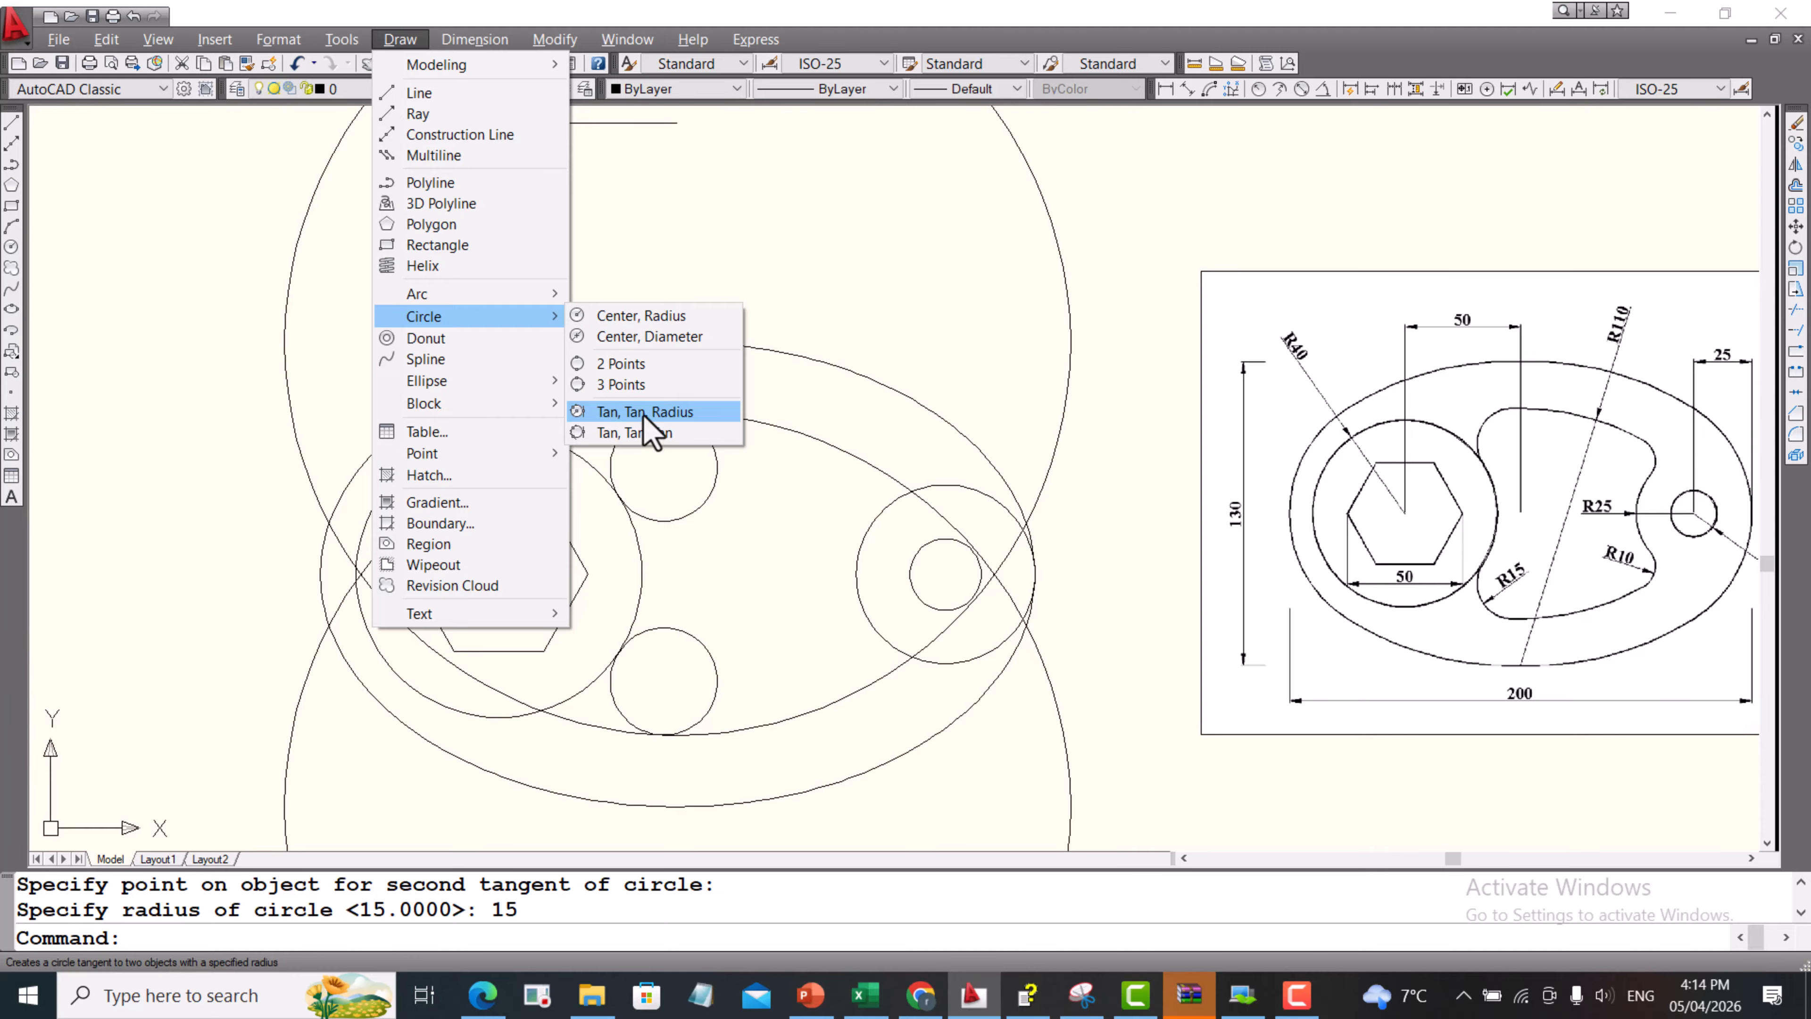
left_click(645, 412)
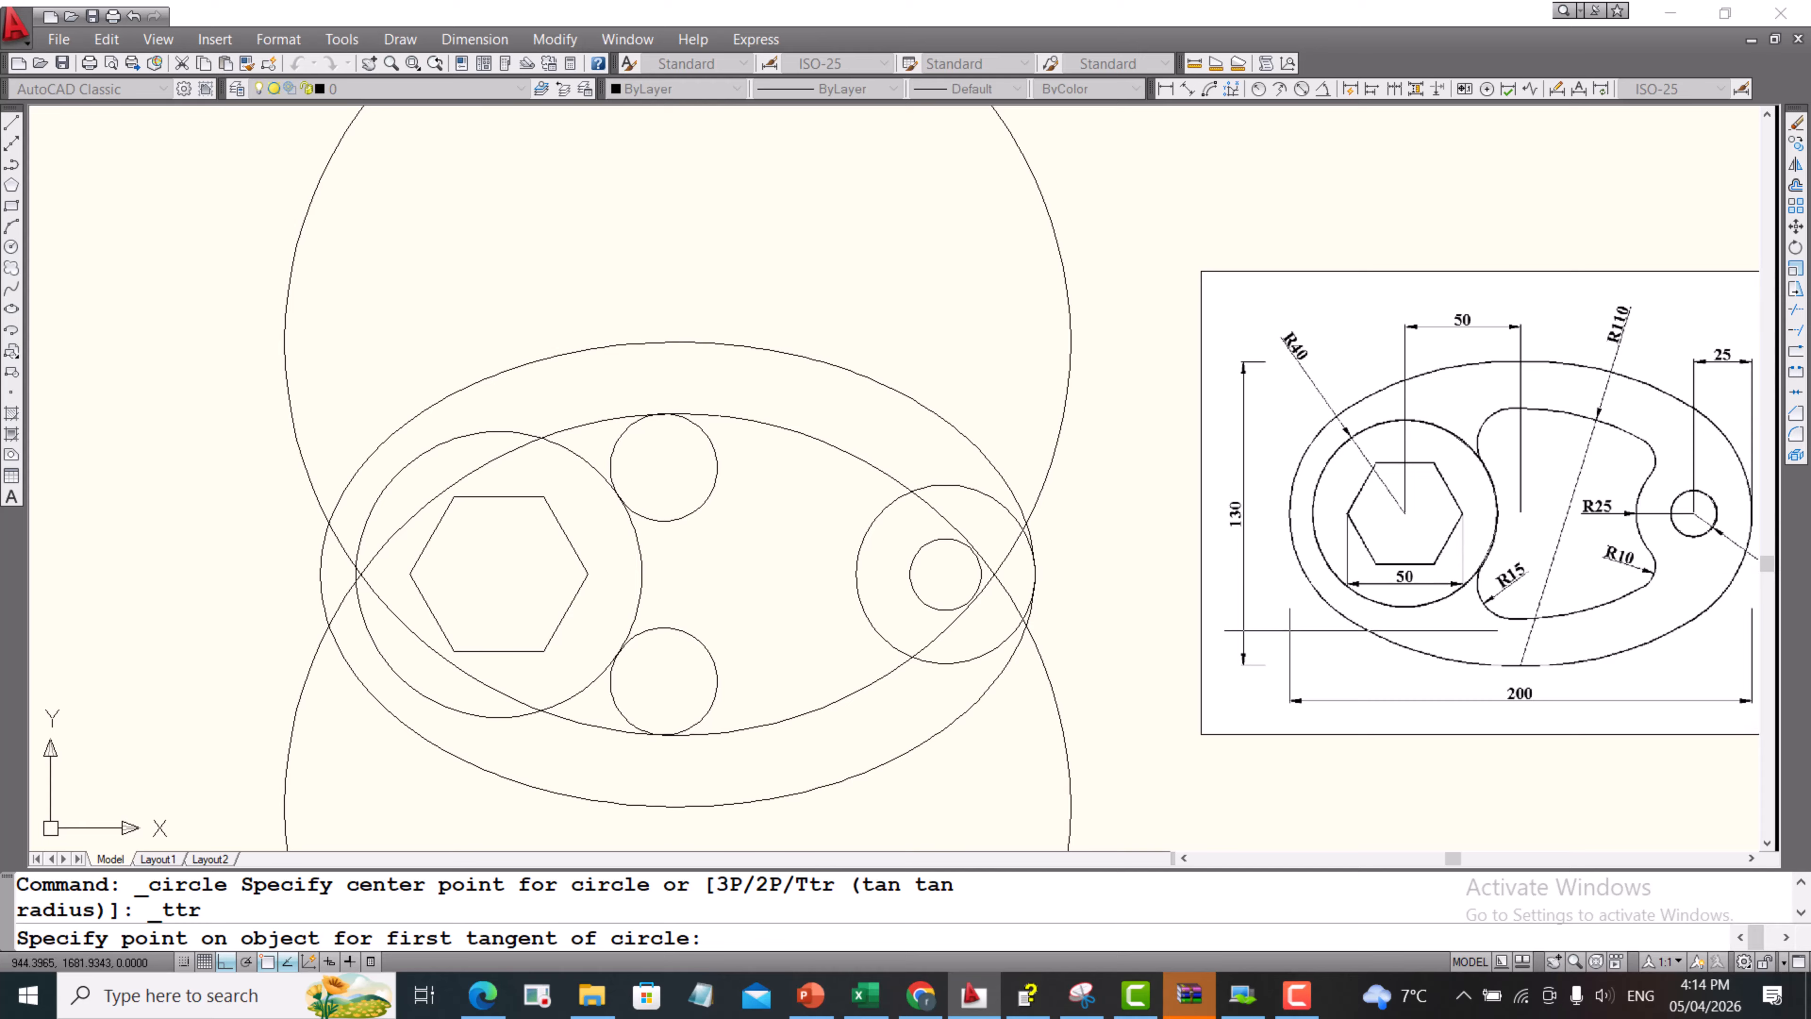
left_click(854, 691)
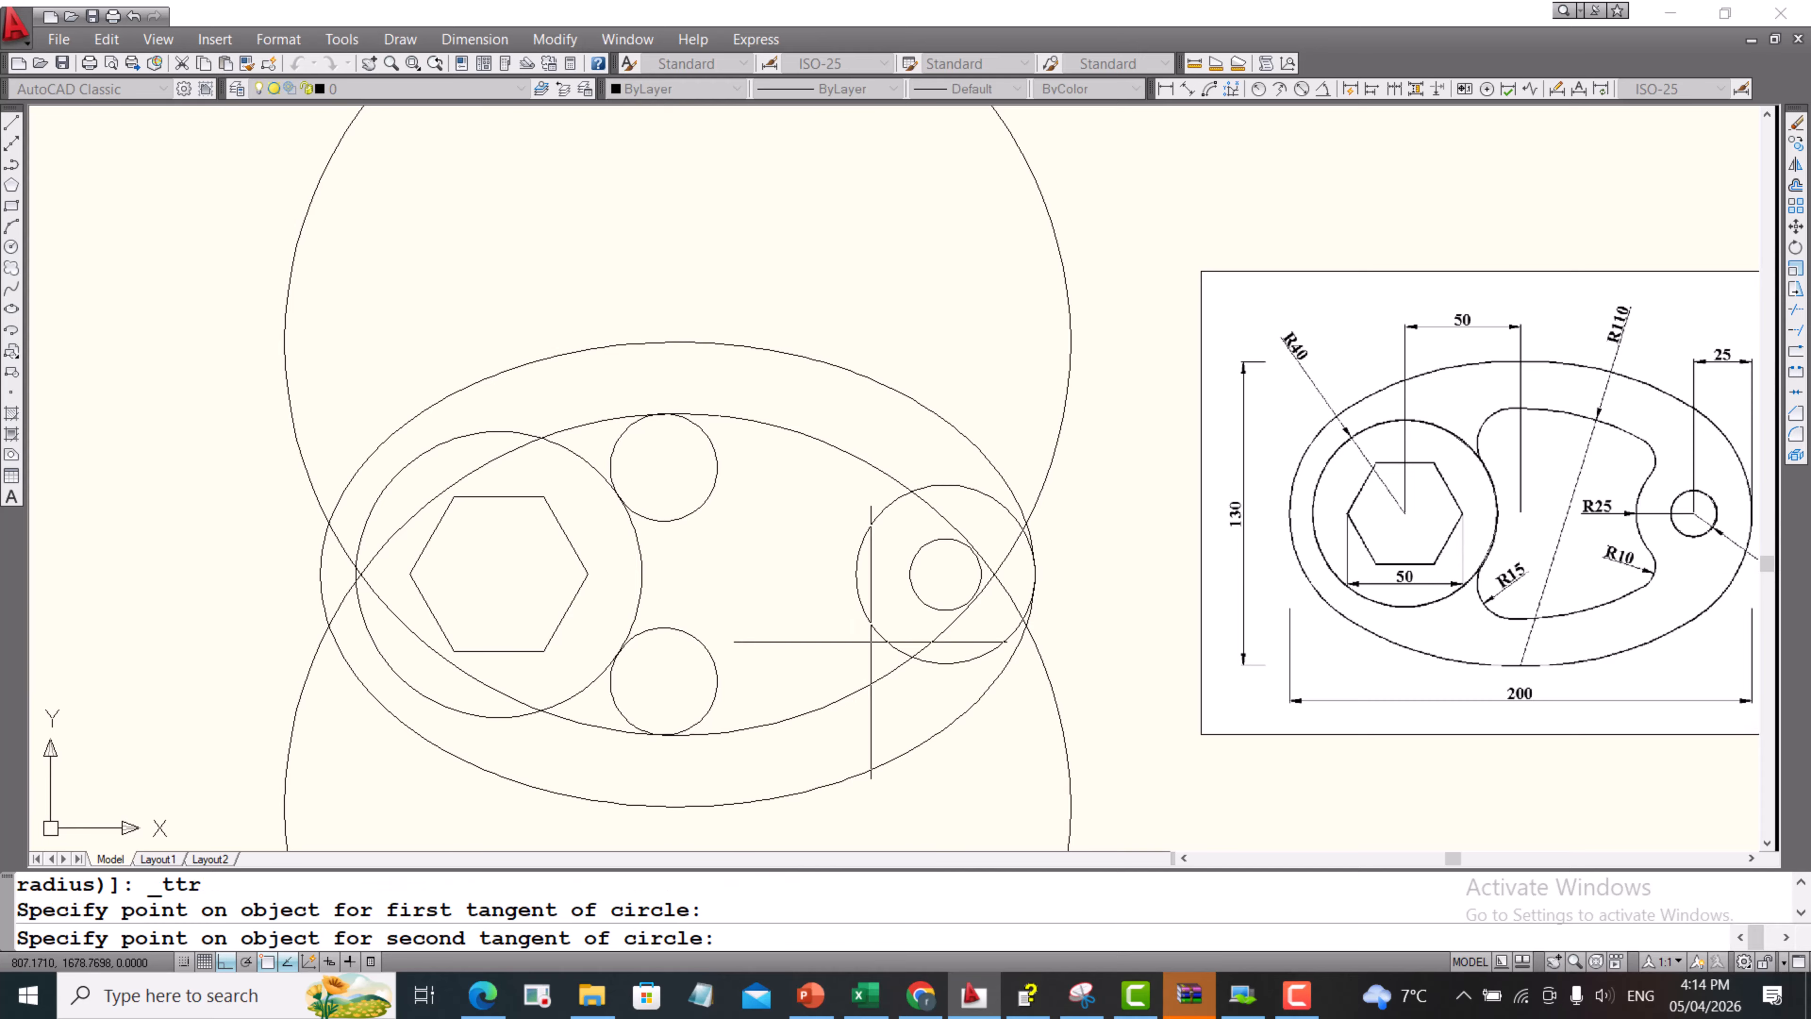
left_click(875, 630)
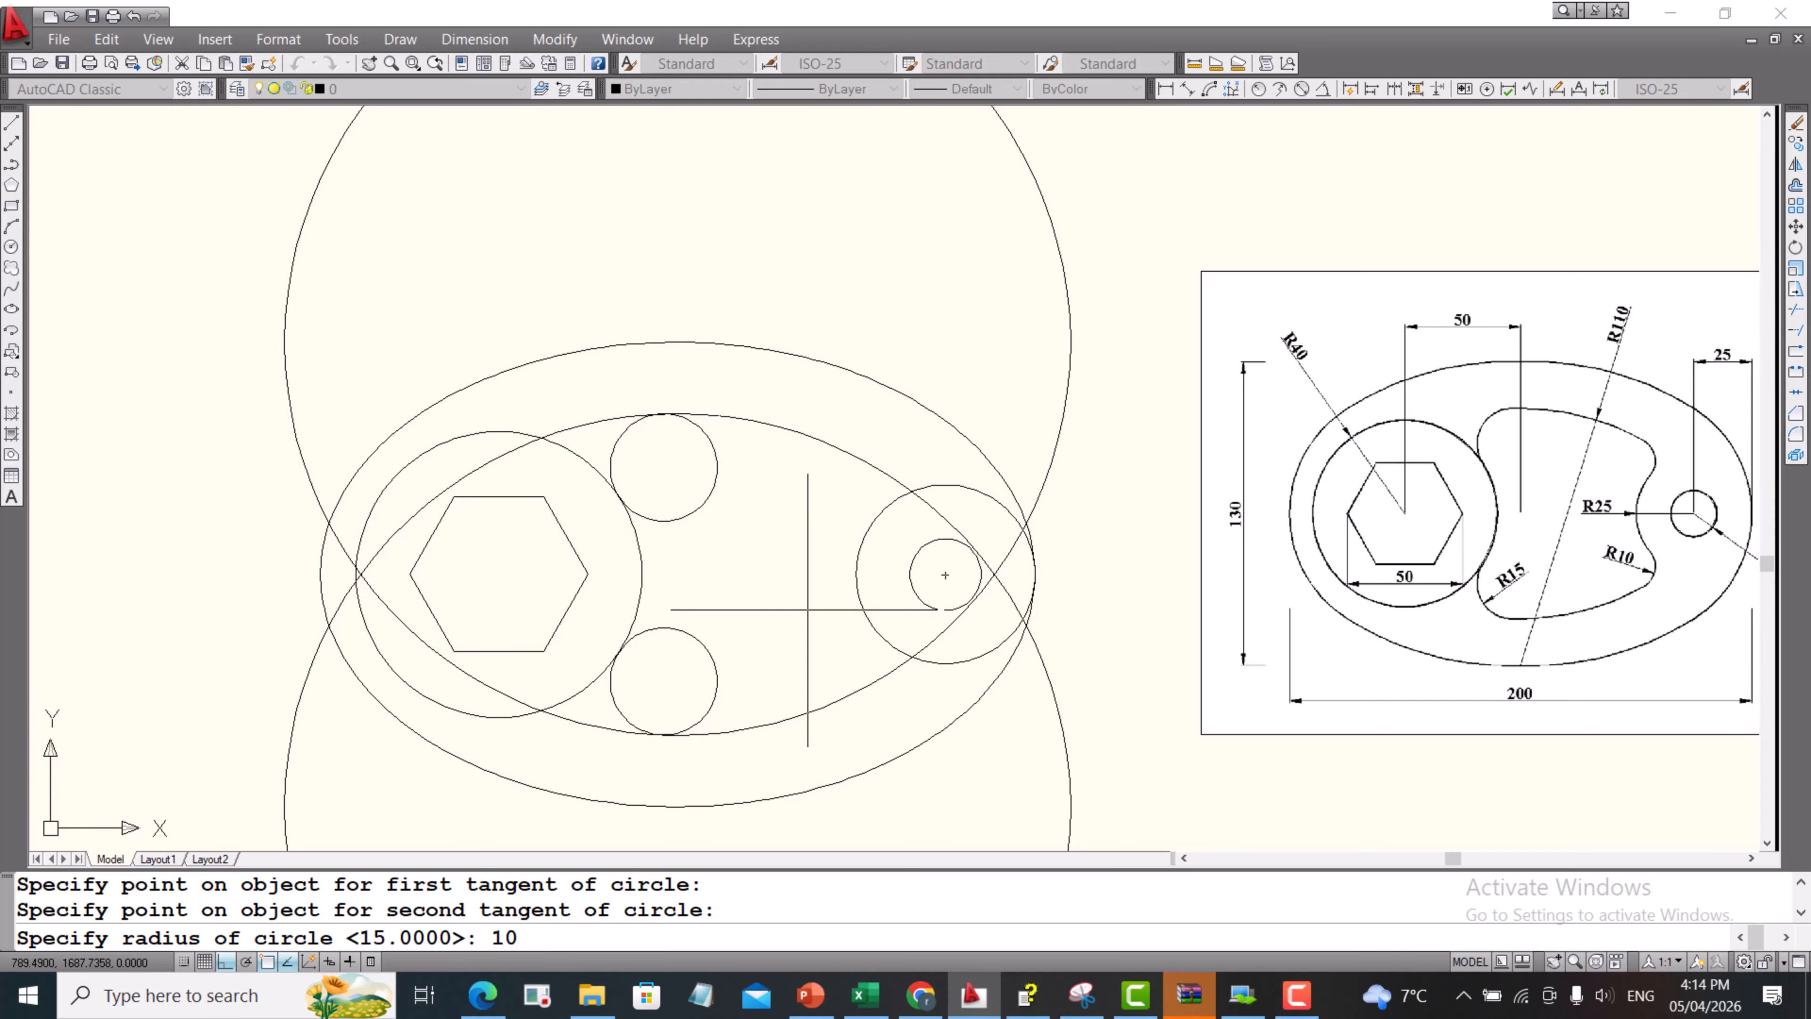
type("10")
key("Return")
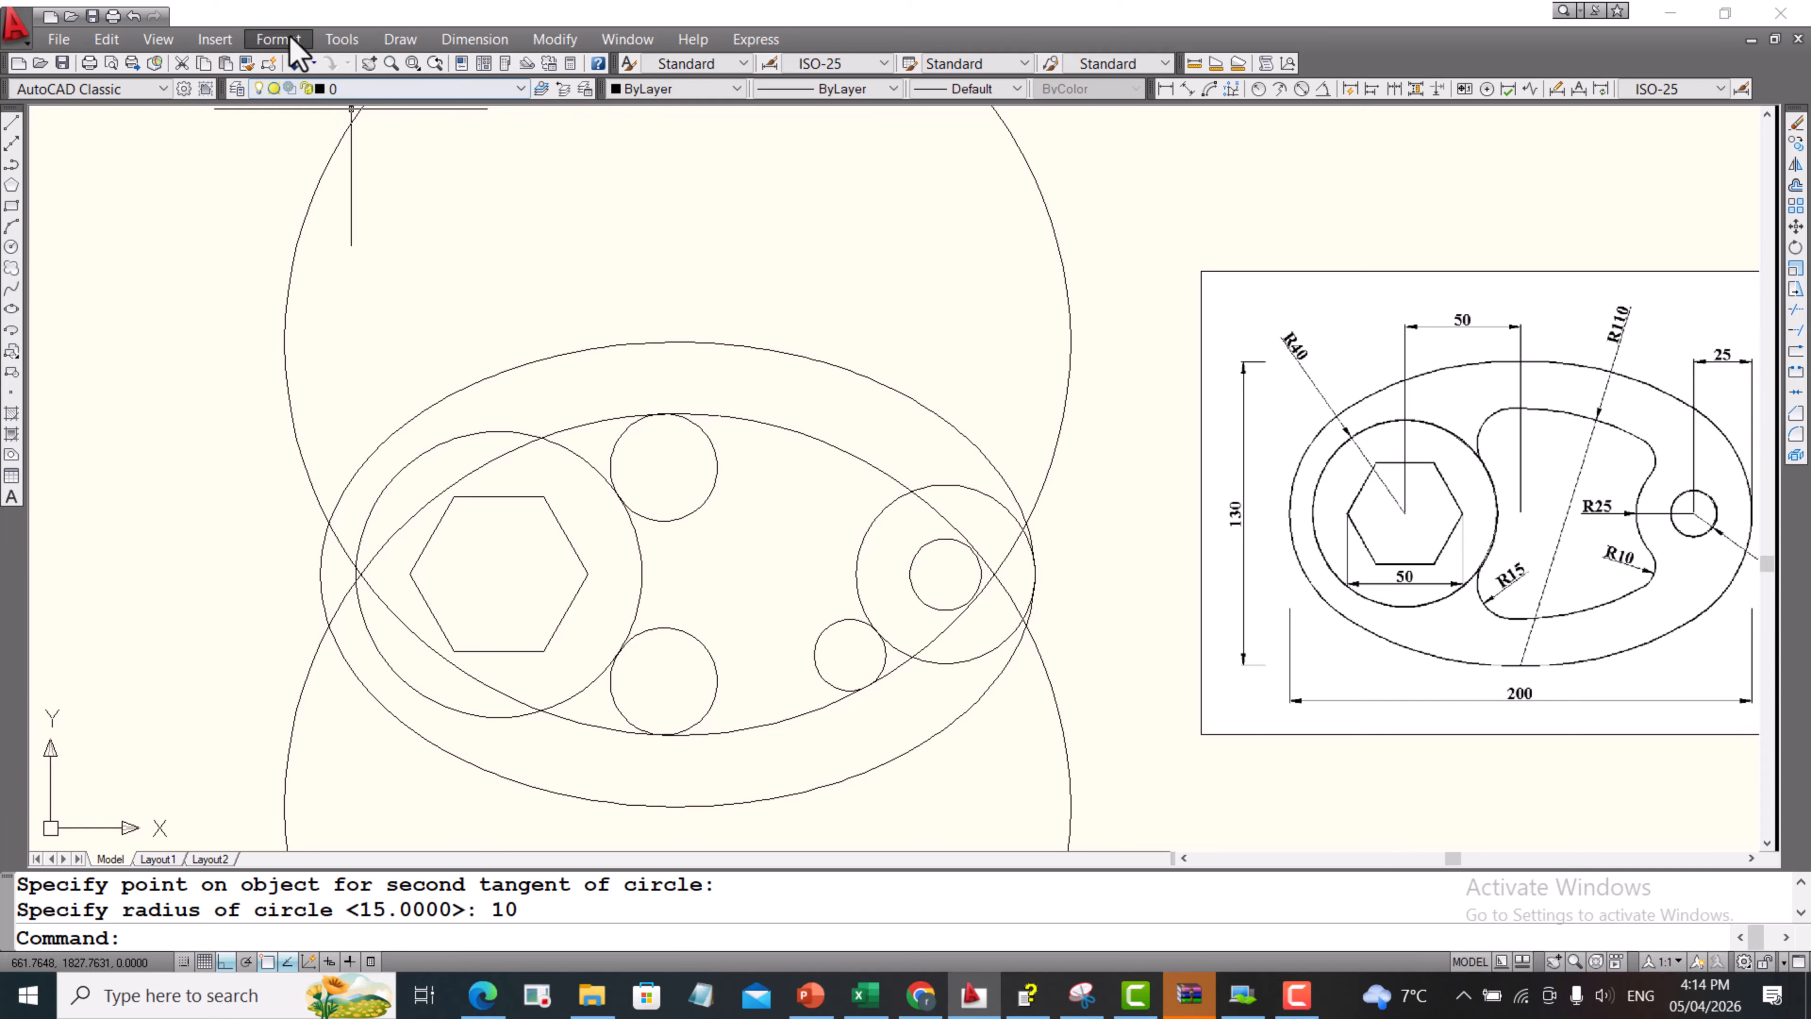
left_click(400, 39)
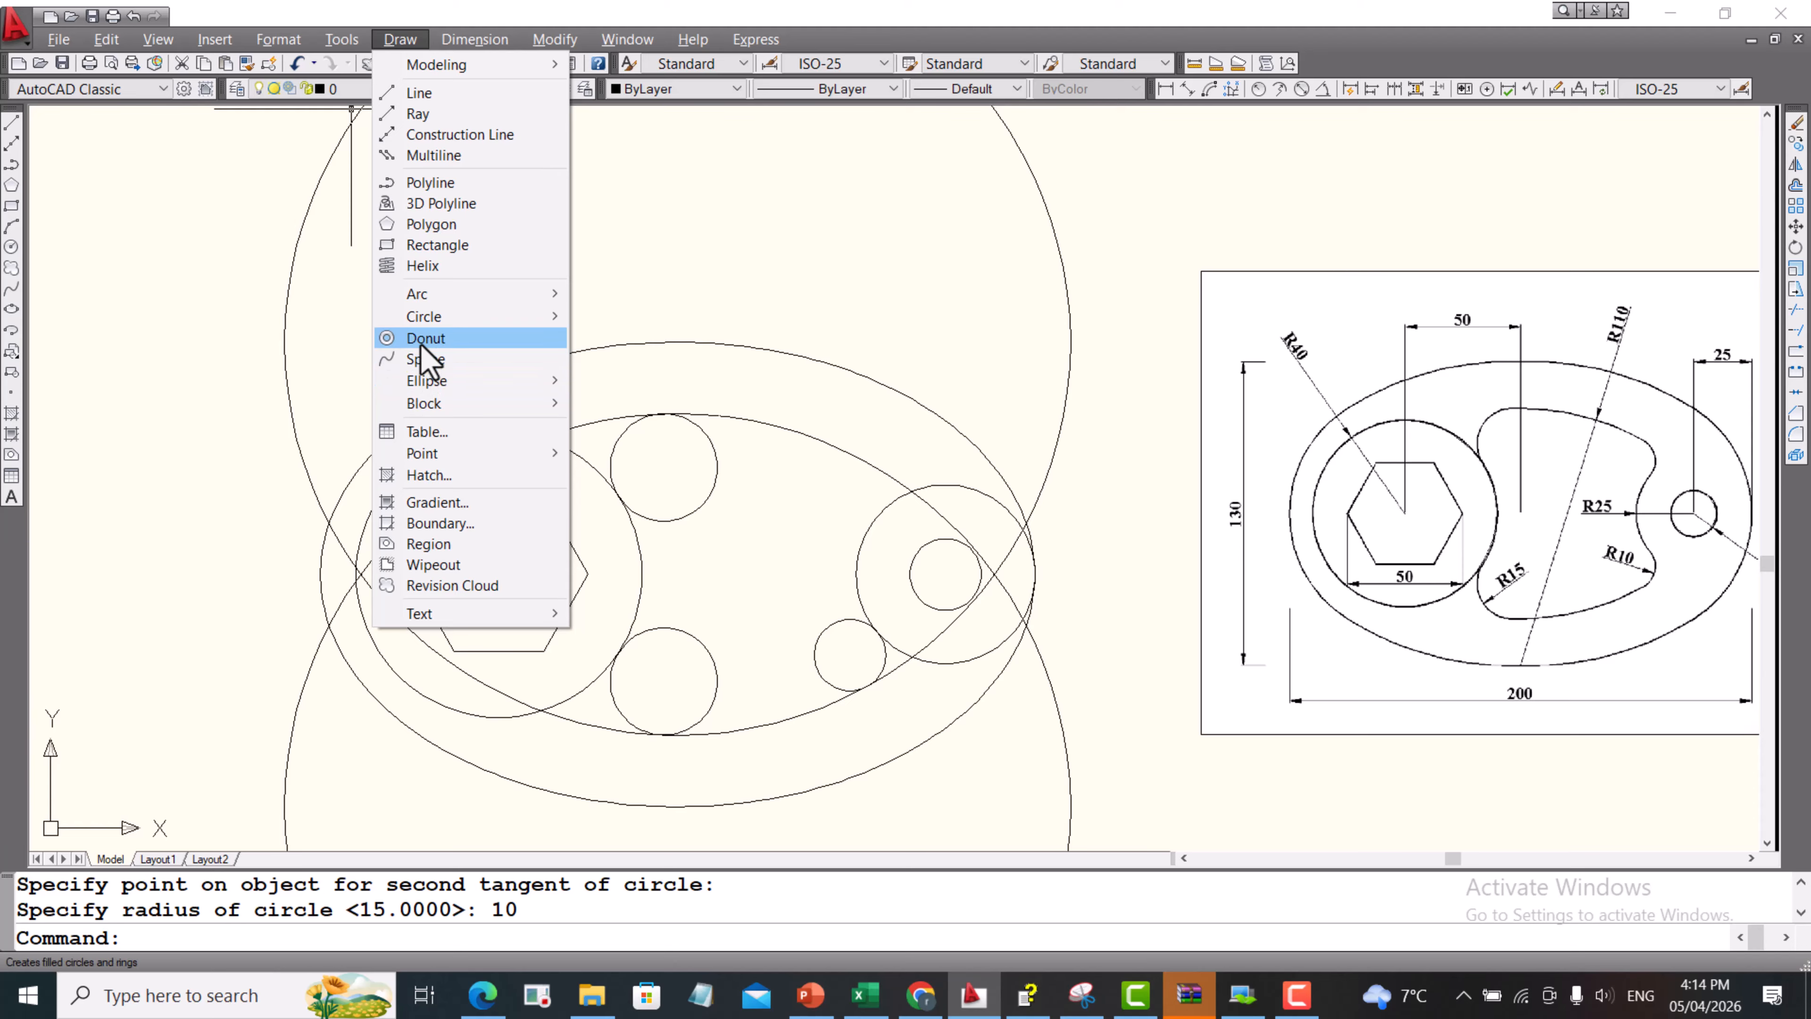
mouse_move(428, 316)
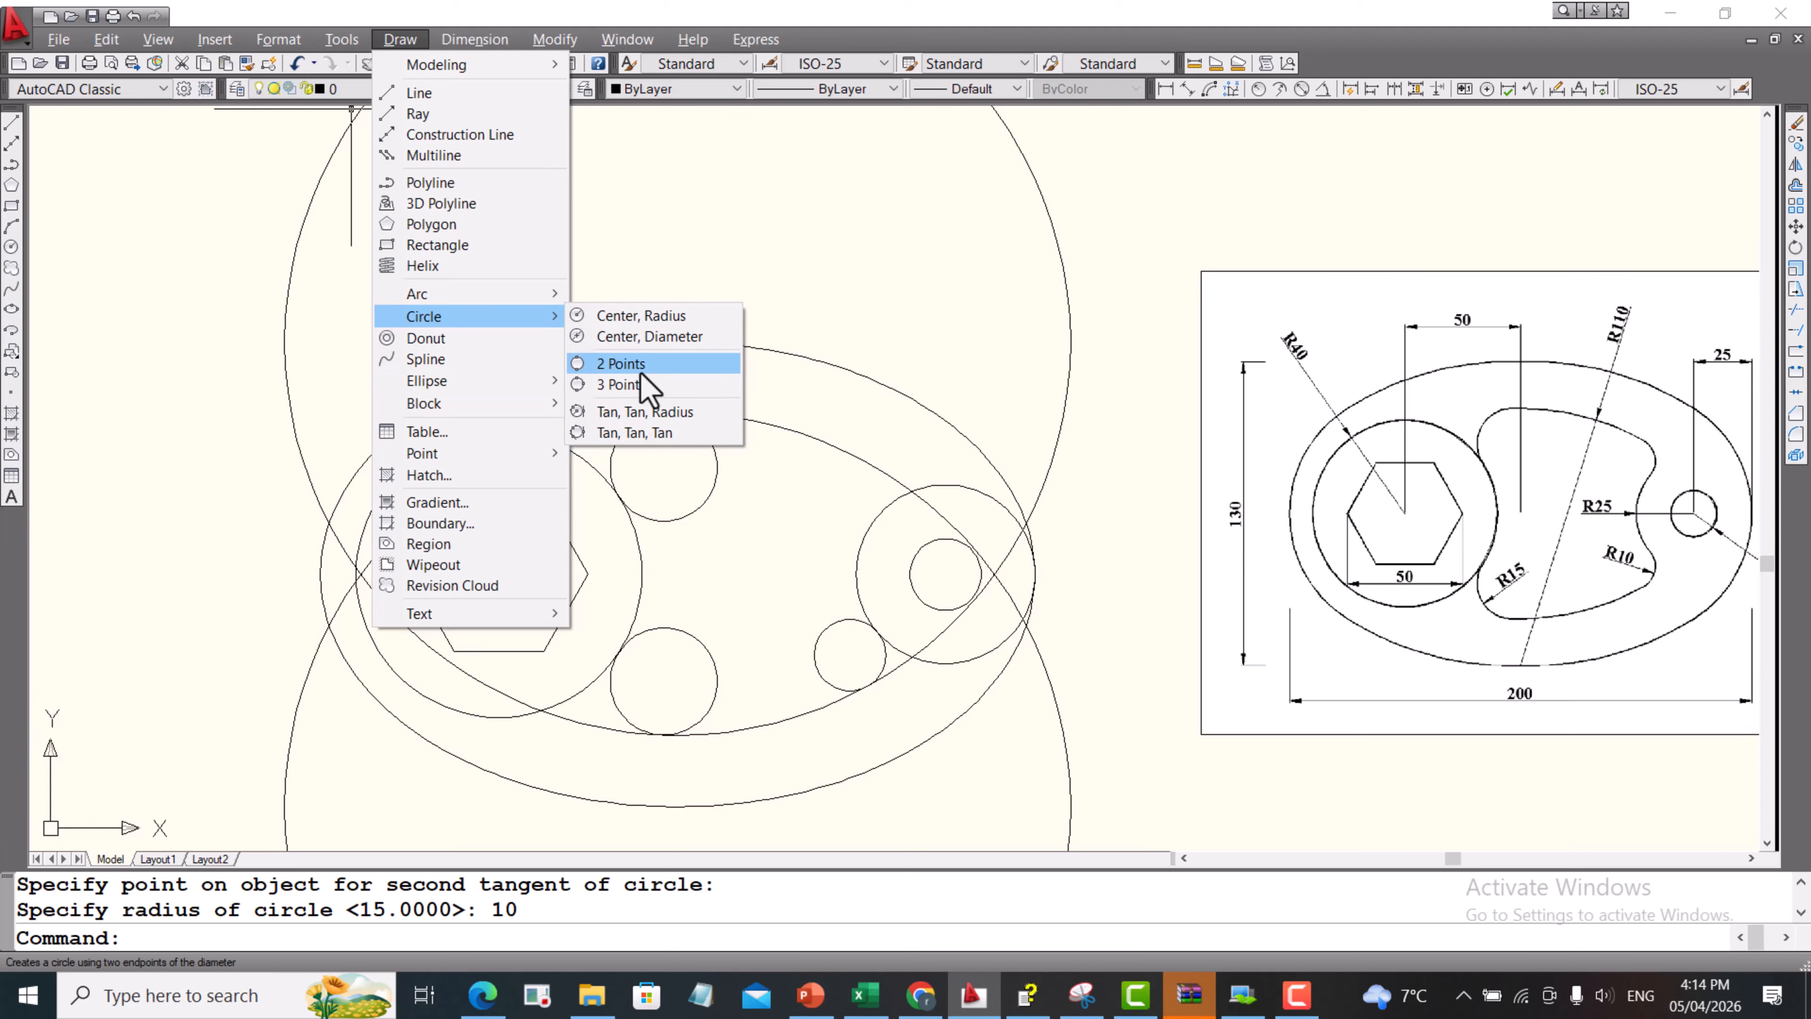
left_click(636, 412)
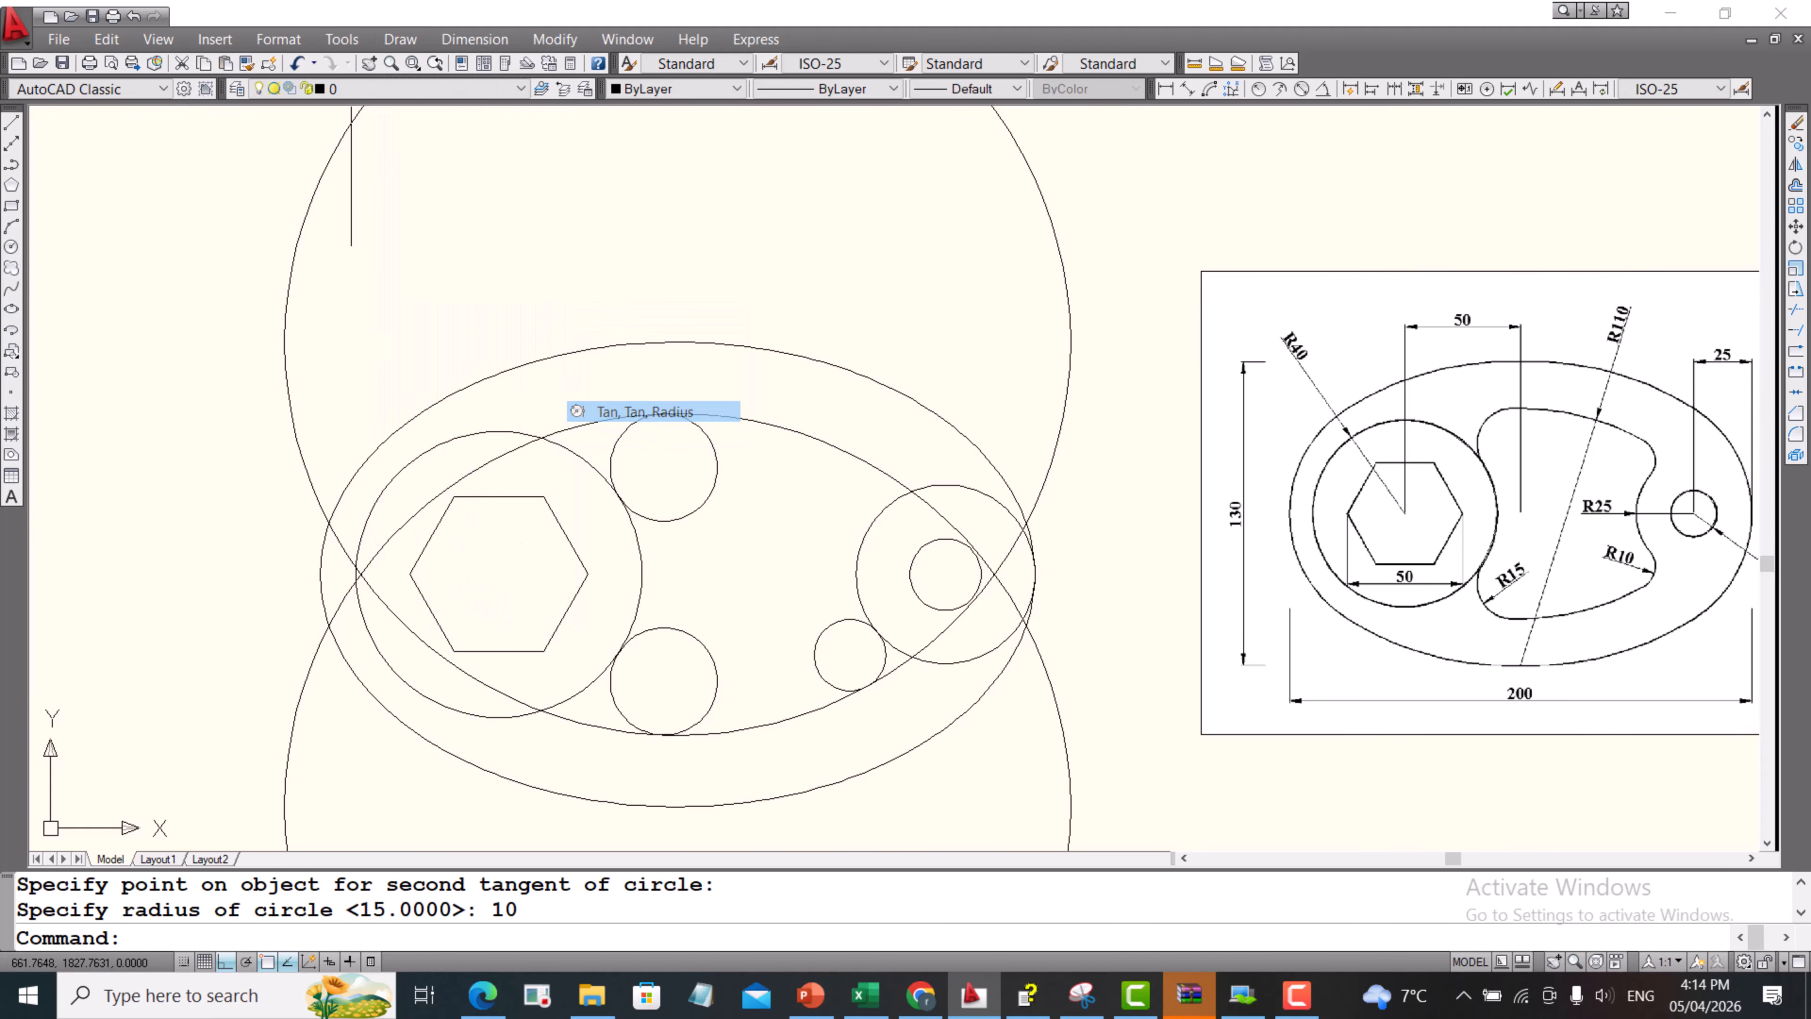
left_click(892, 476)
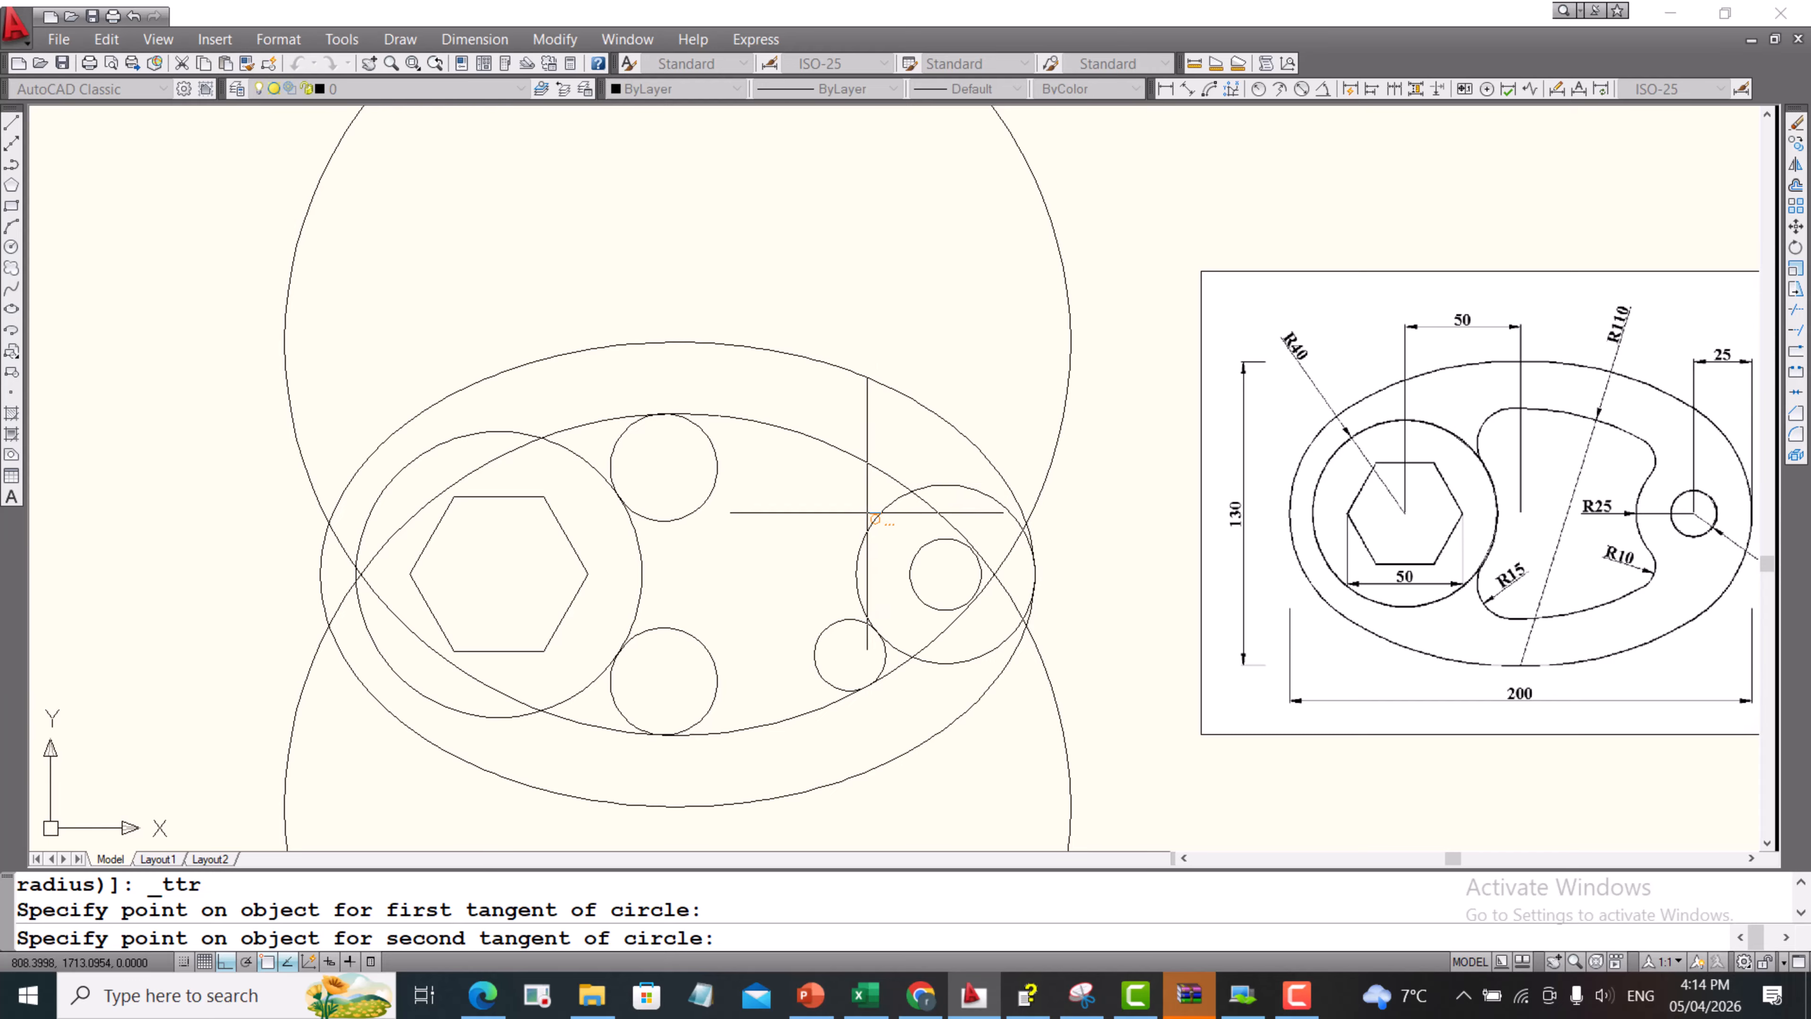
left_click(871, 523)
left_click(787, 495)
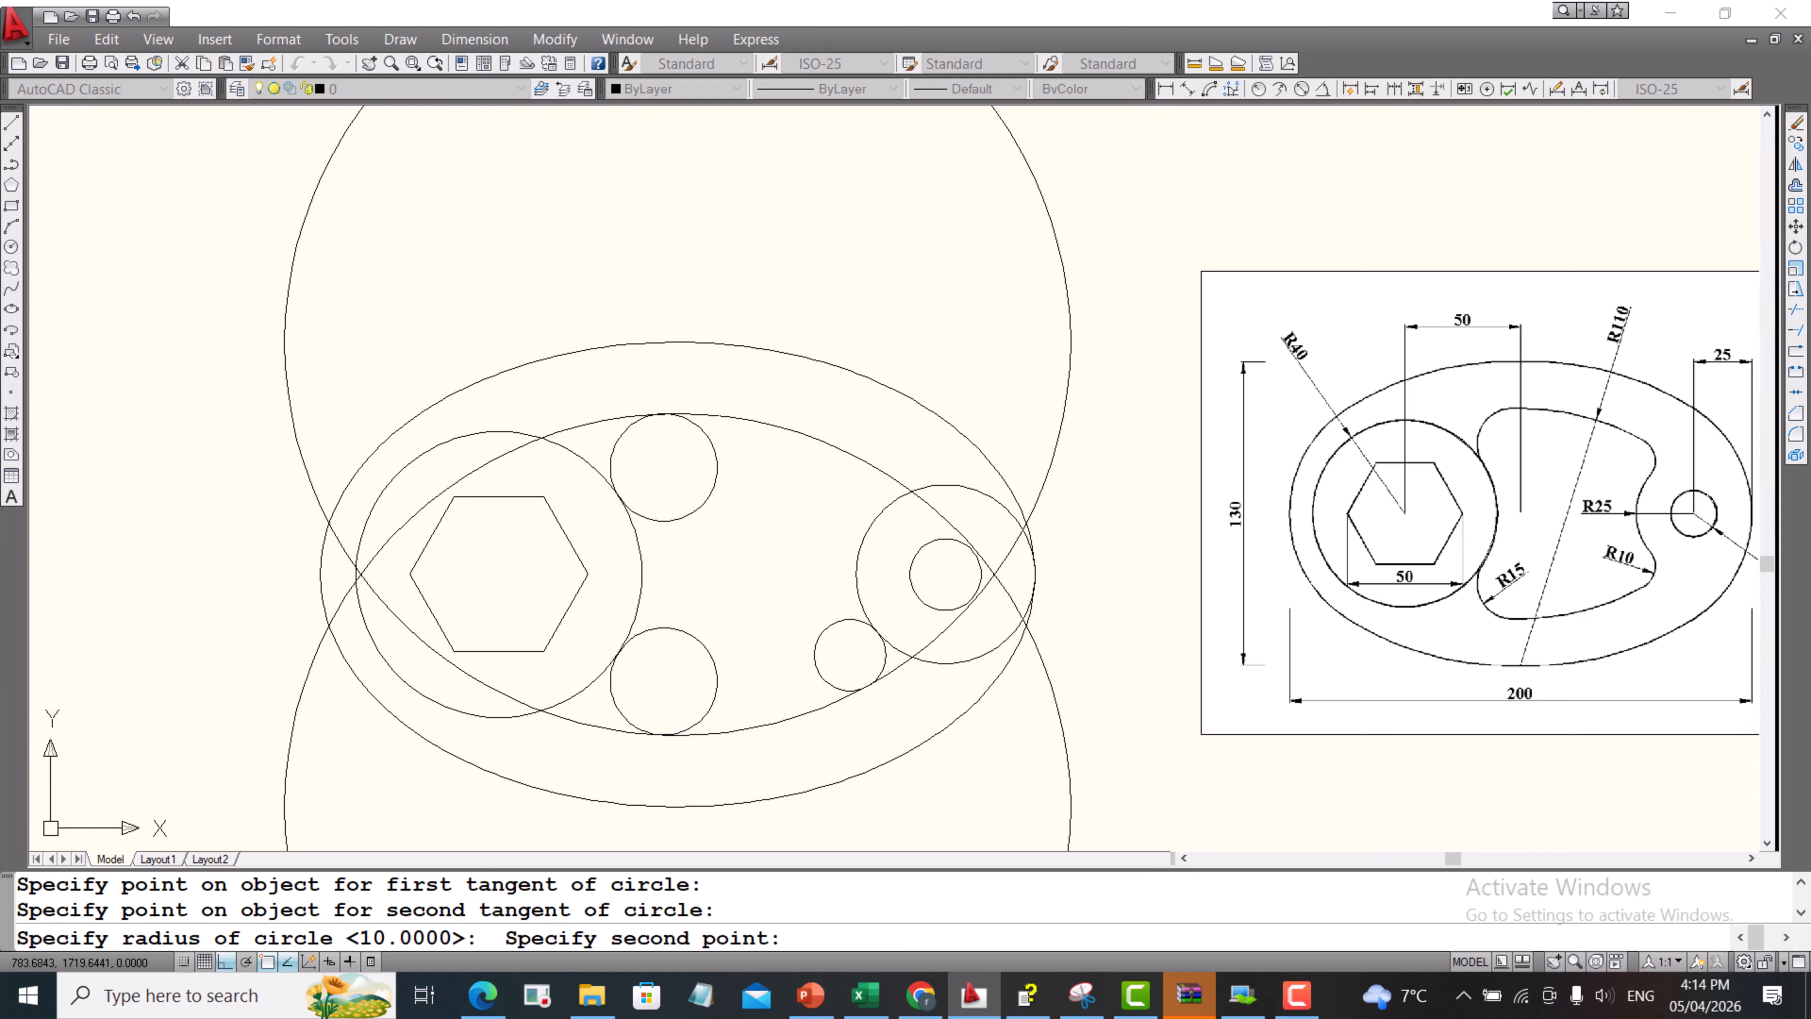
key("Escape")
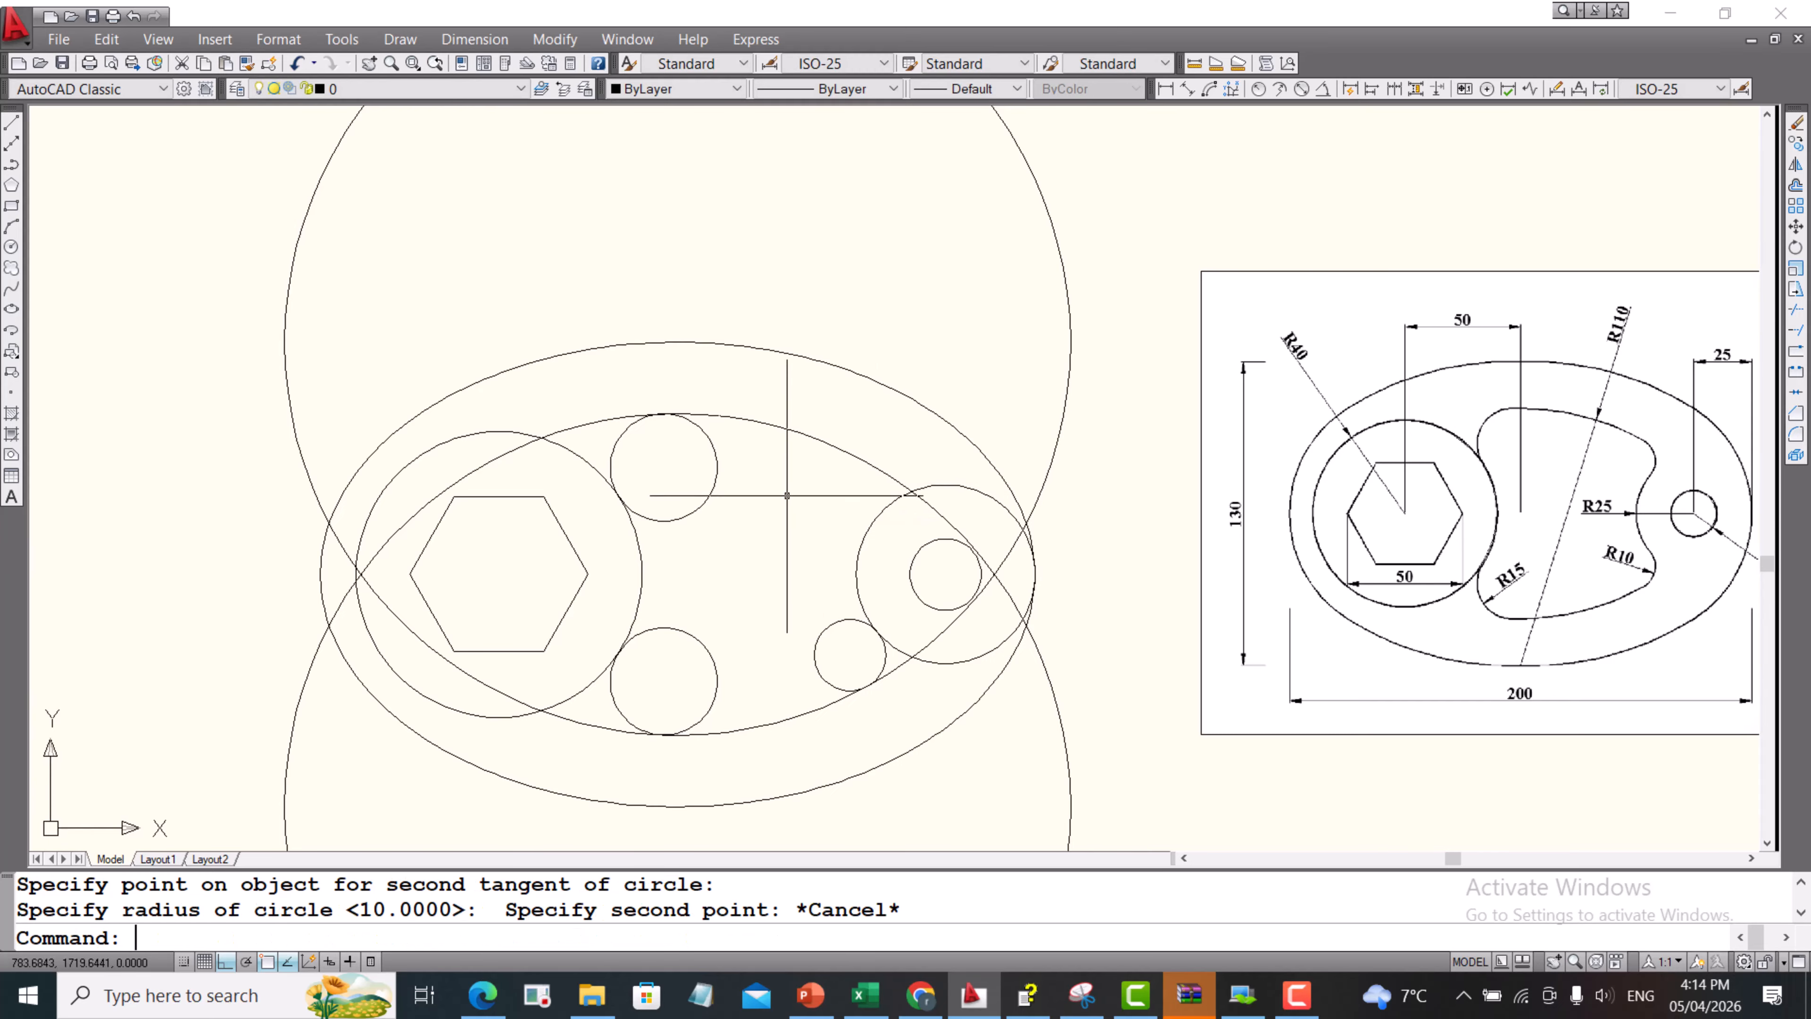
- Draw a Tan, Tan, Radius circle of radius 10 tangent to the lower radius 110 circle's top arc and the radius 25 circle
left_click(404, 40)
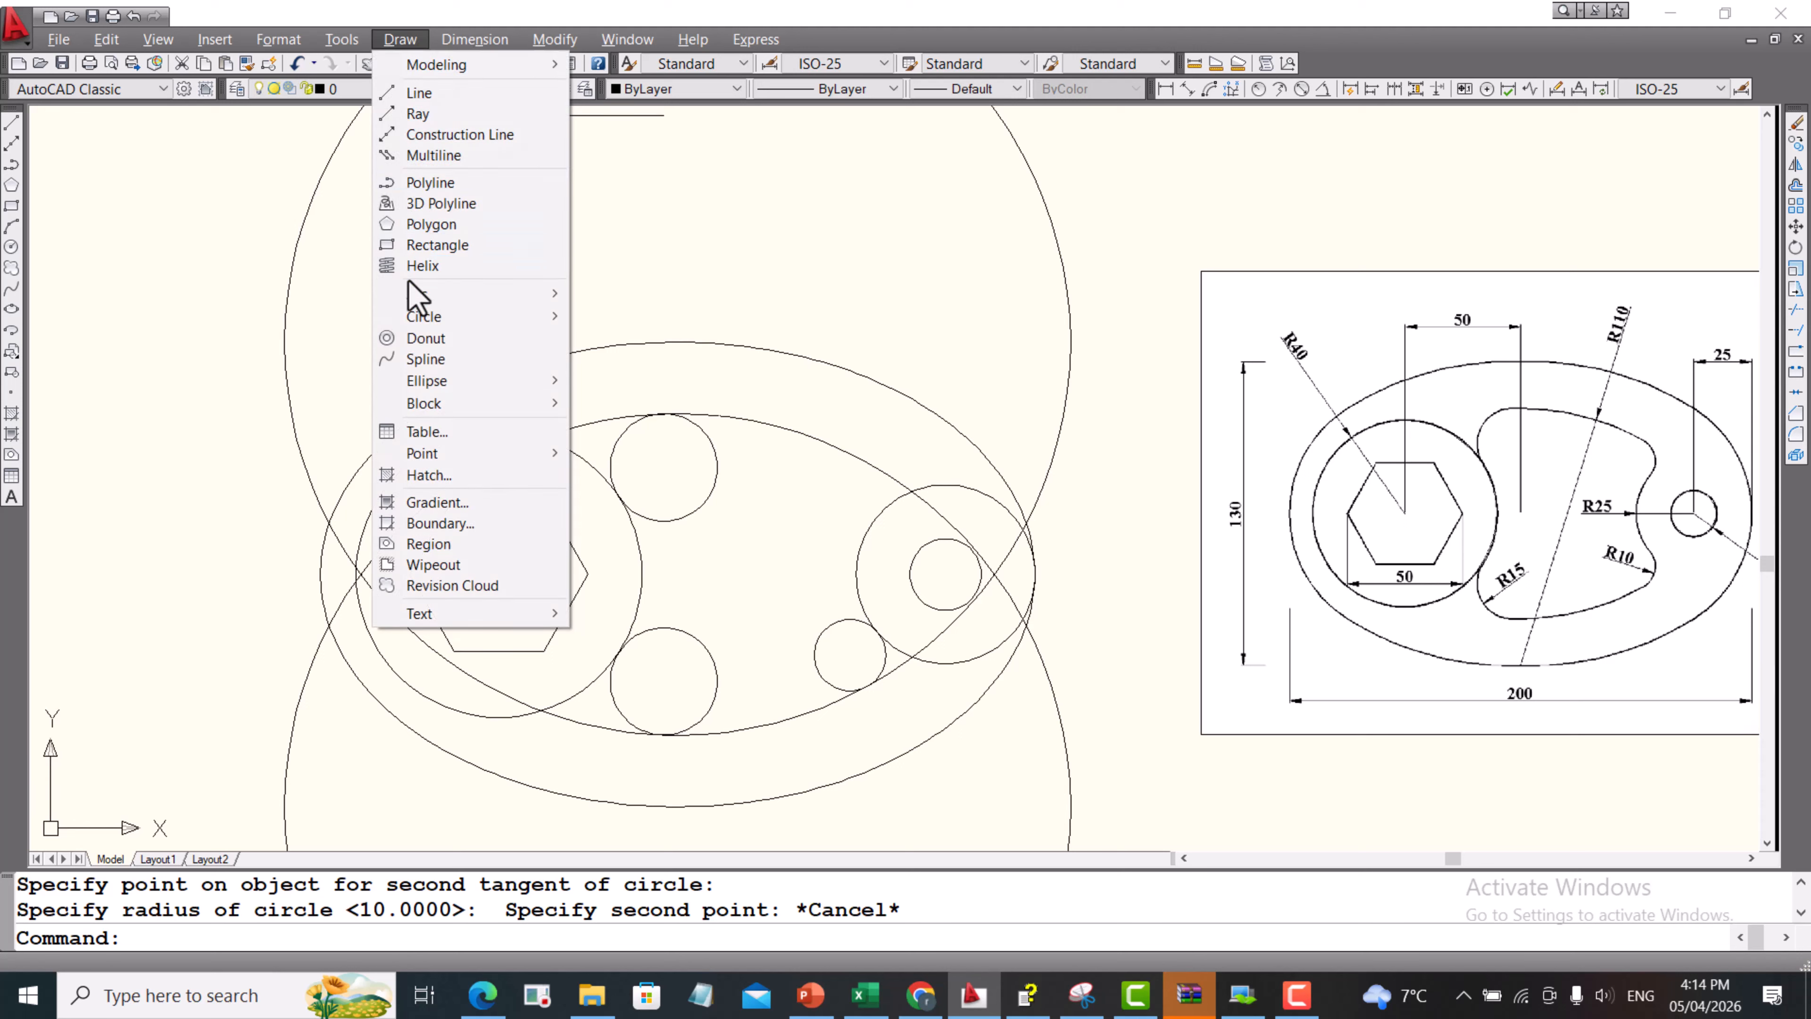
mouse_move(422, 325)
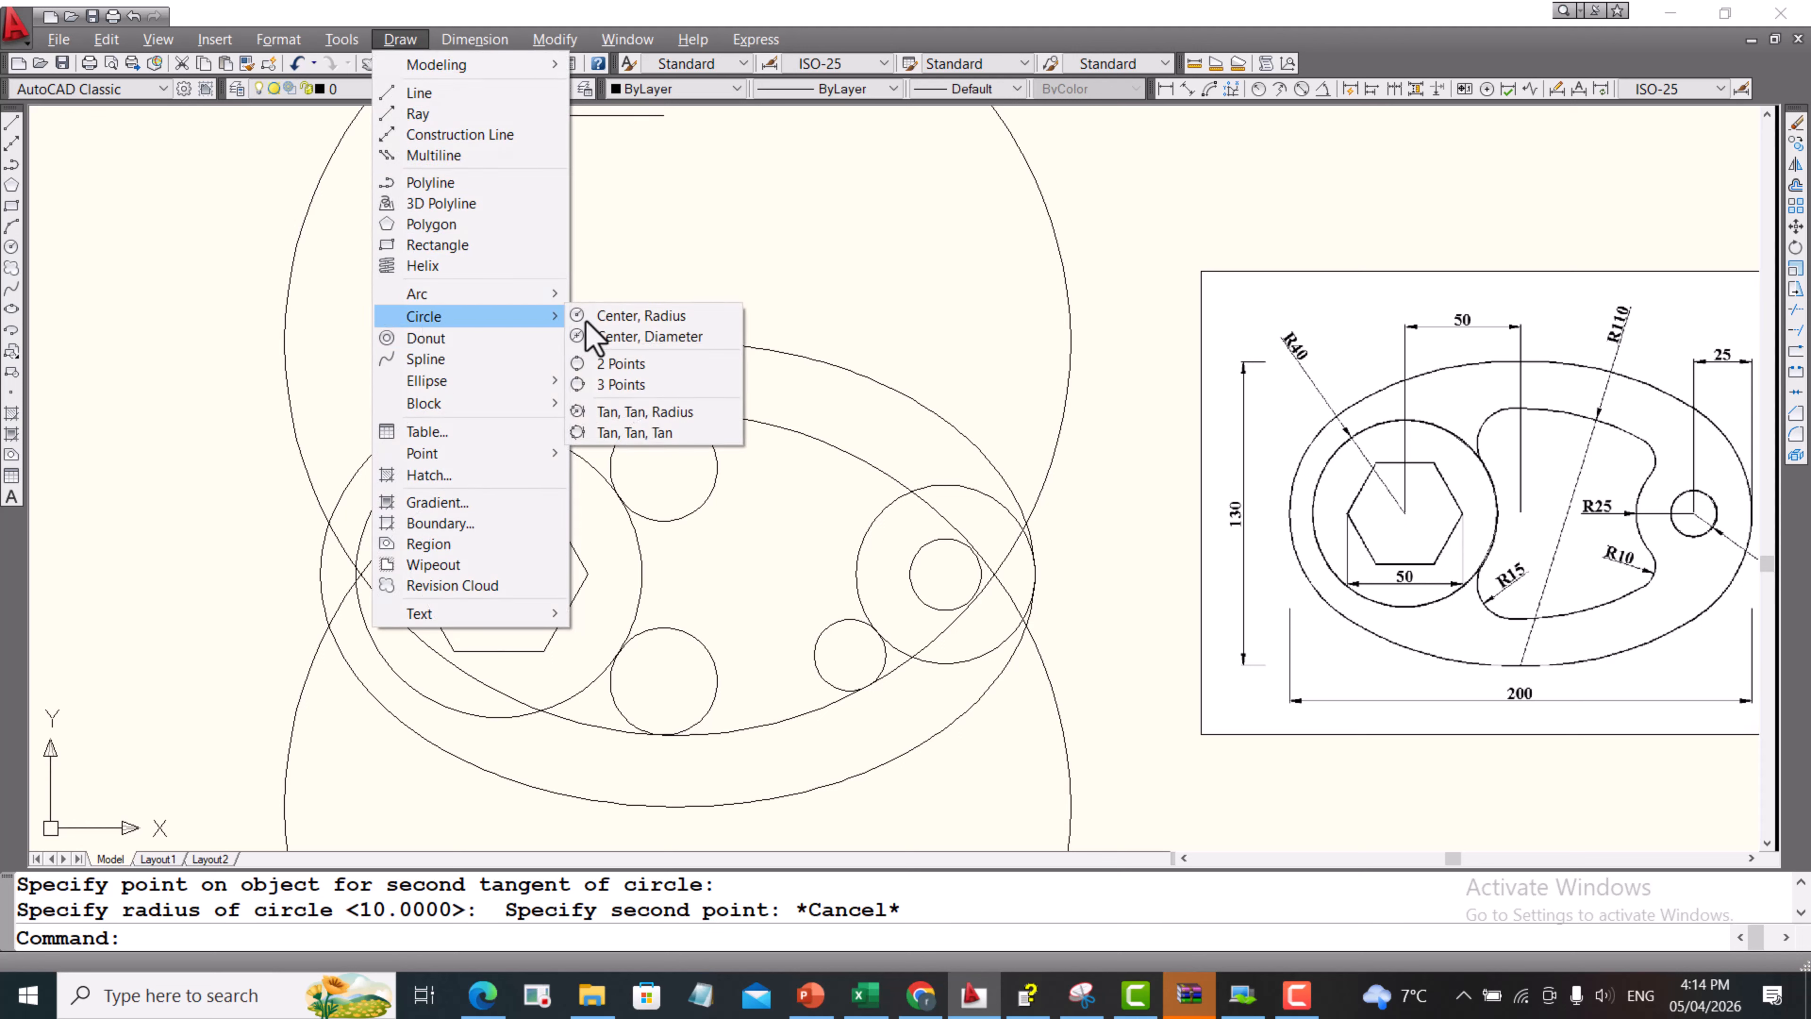
left_click(631, 410)
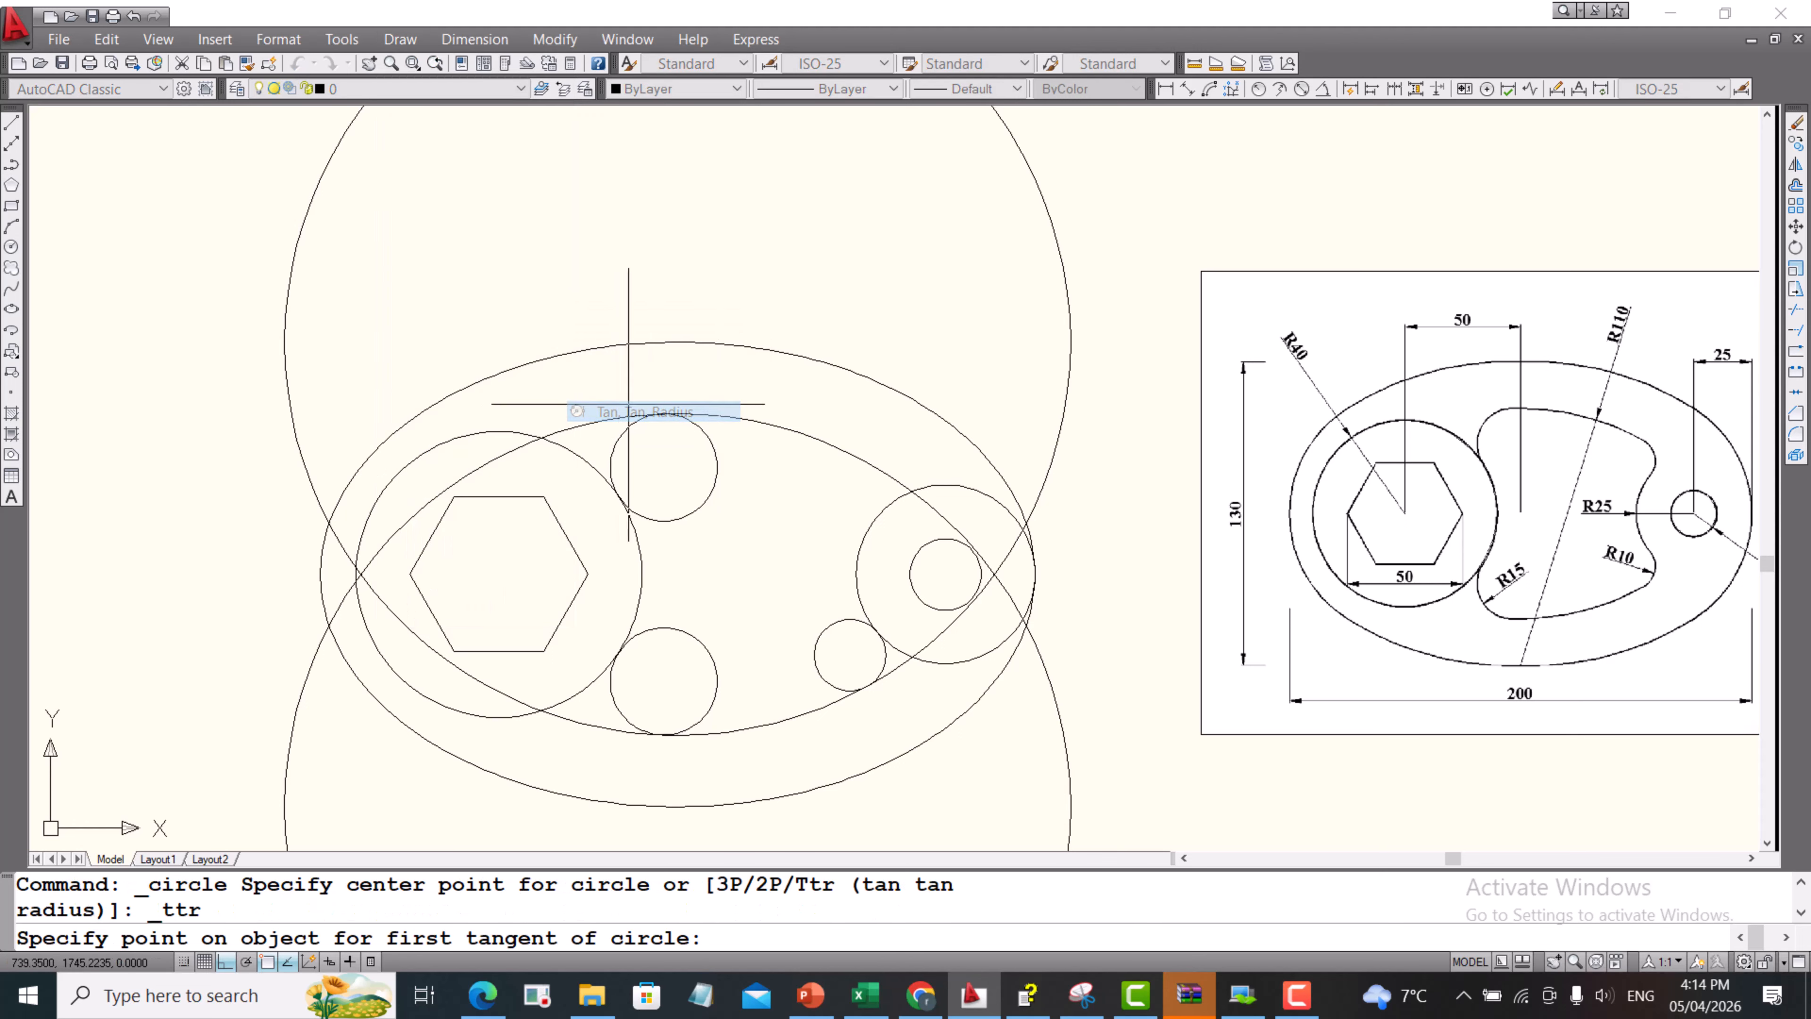
left_click(851, 449)
left_click(859, 518)
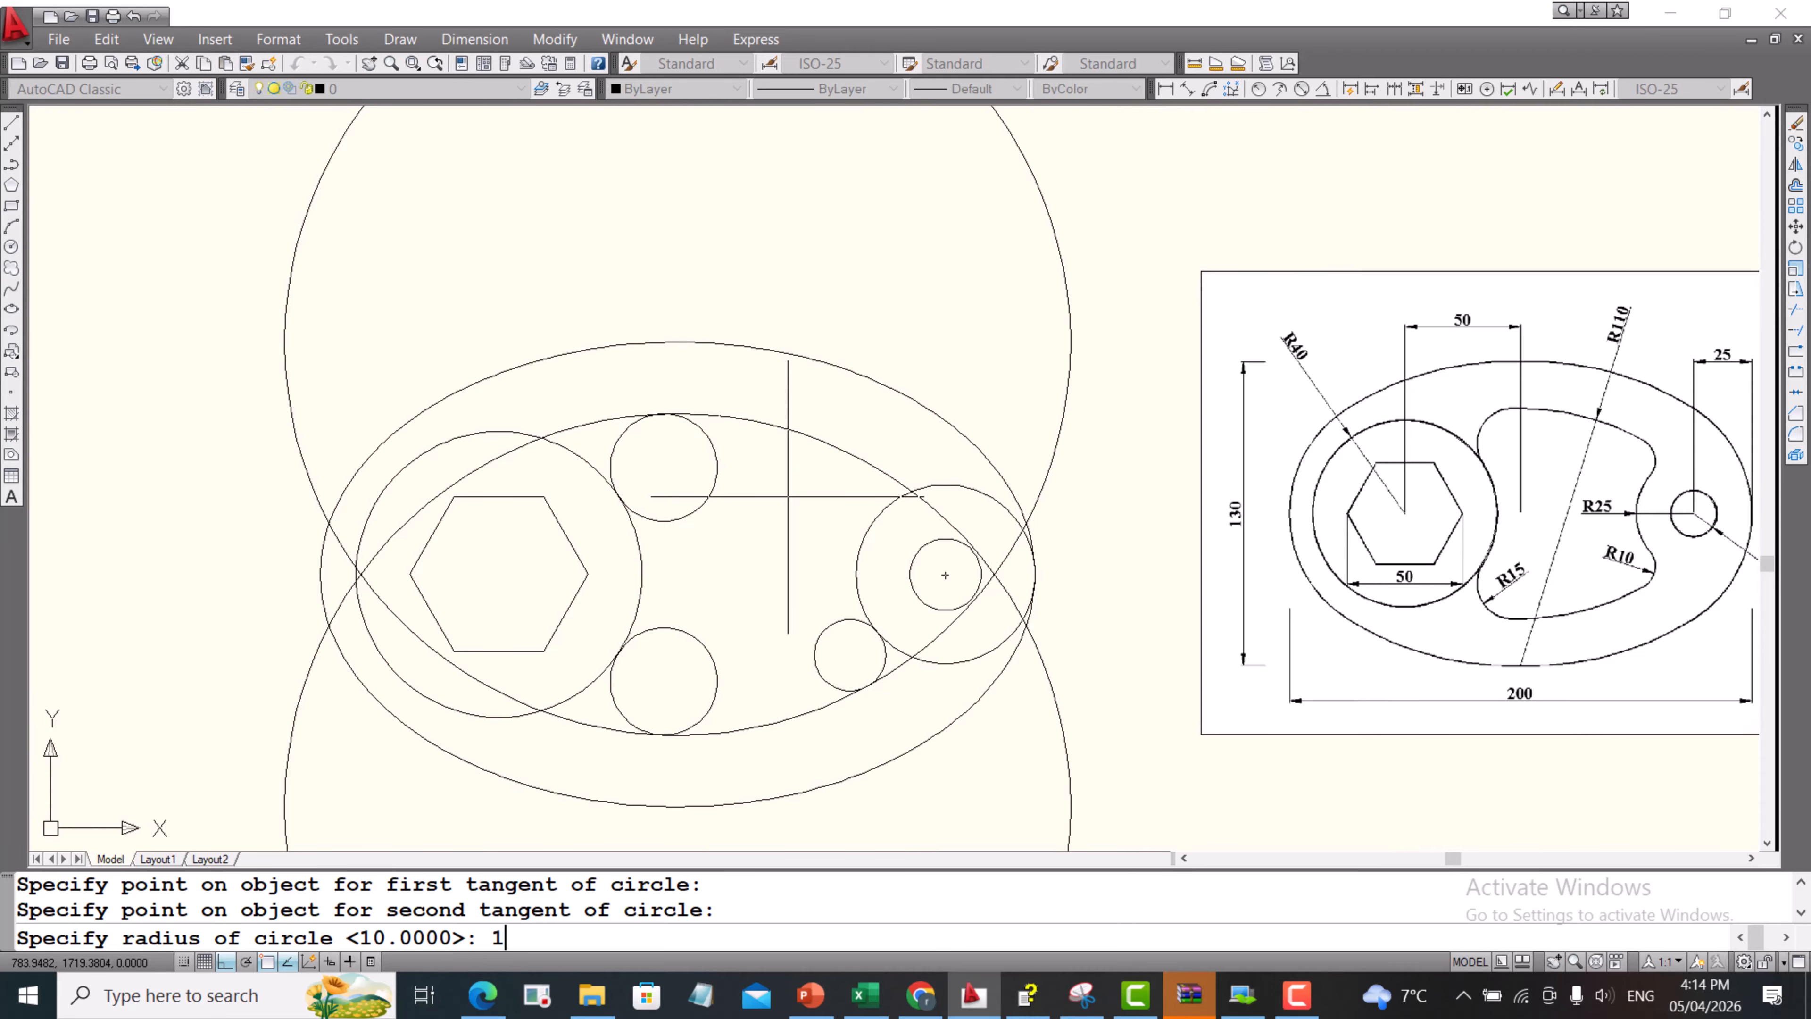
type("10")
key("Return")
- Trim, with all objects as cutting edges, the radius 25 circle's upper arc and the lower radius 110 circle's arc beyond the upper radius 10 circle
scroll(767, 364, "up", 1)
scroll(767, 364, "down", 3)
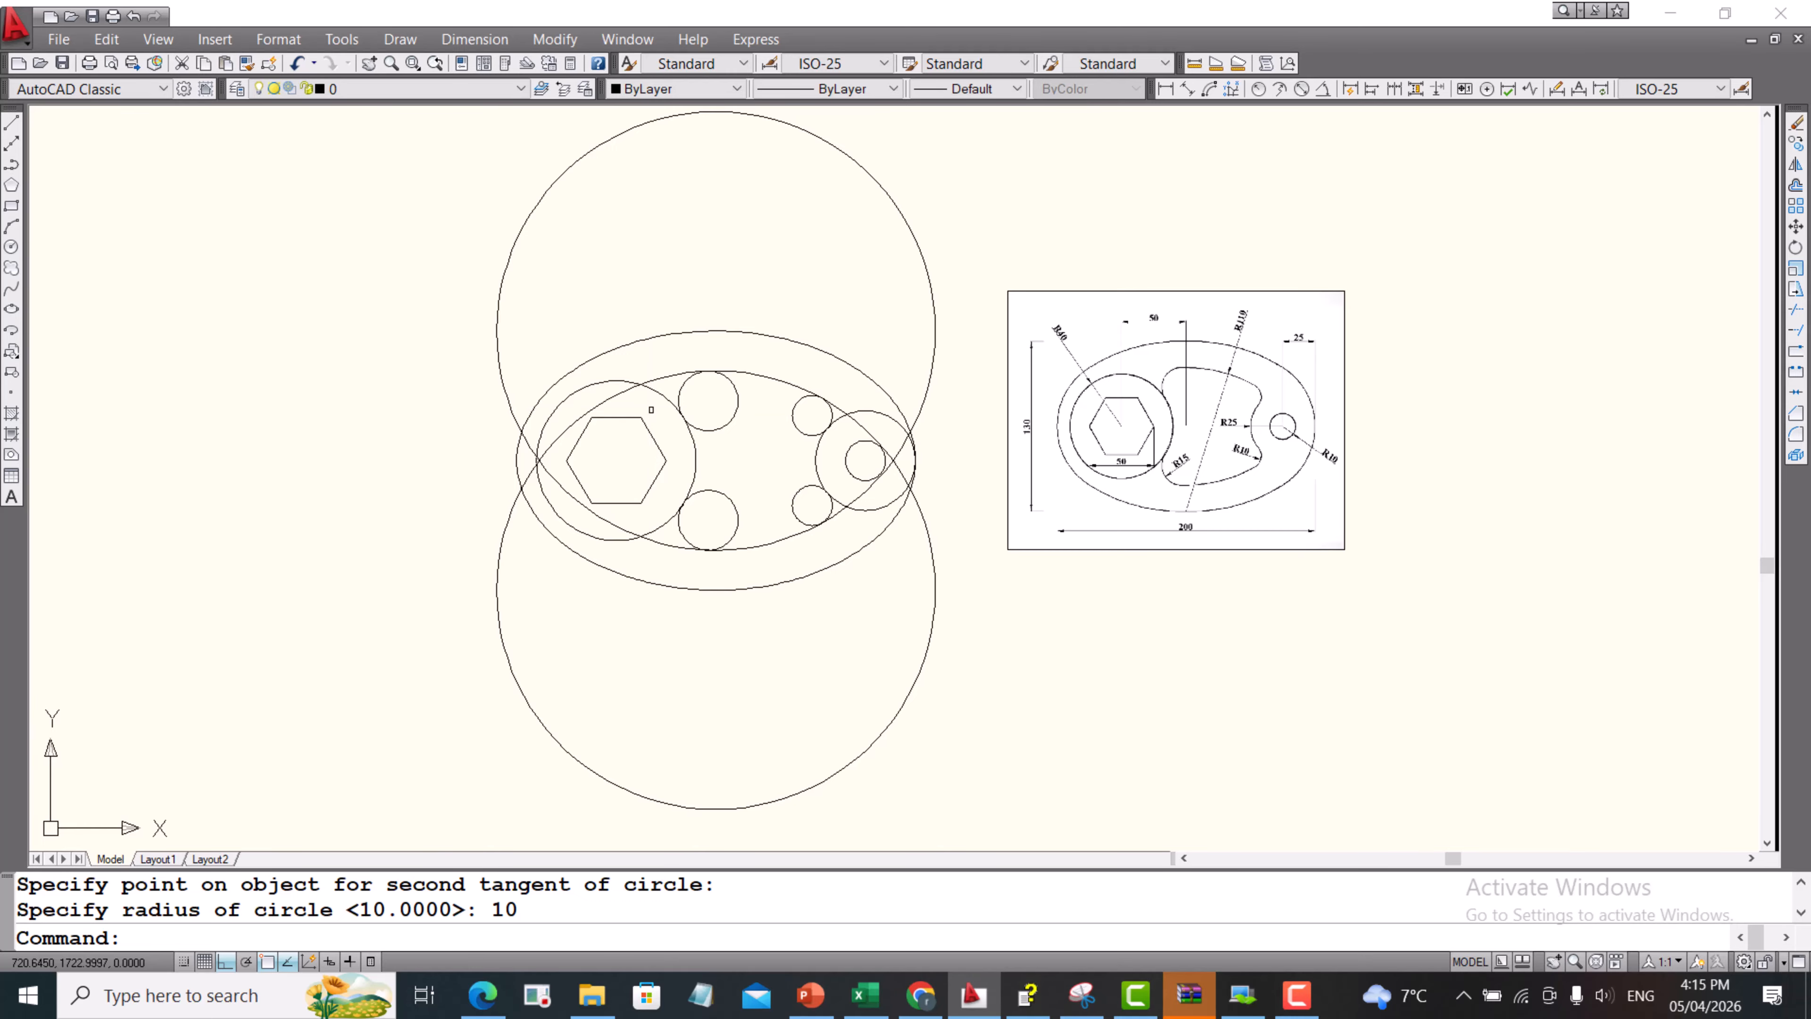
key("ctrl+a")
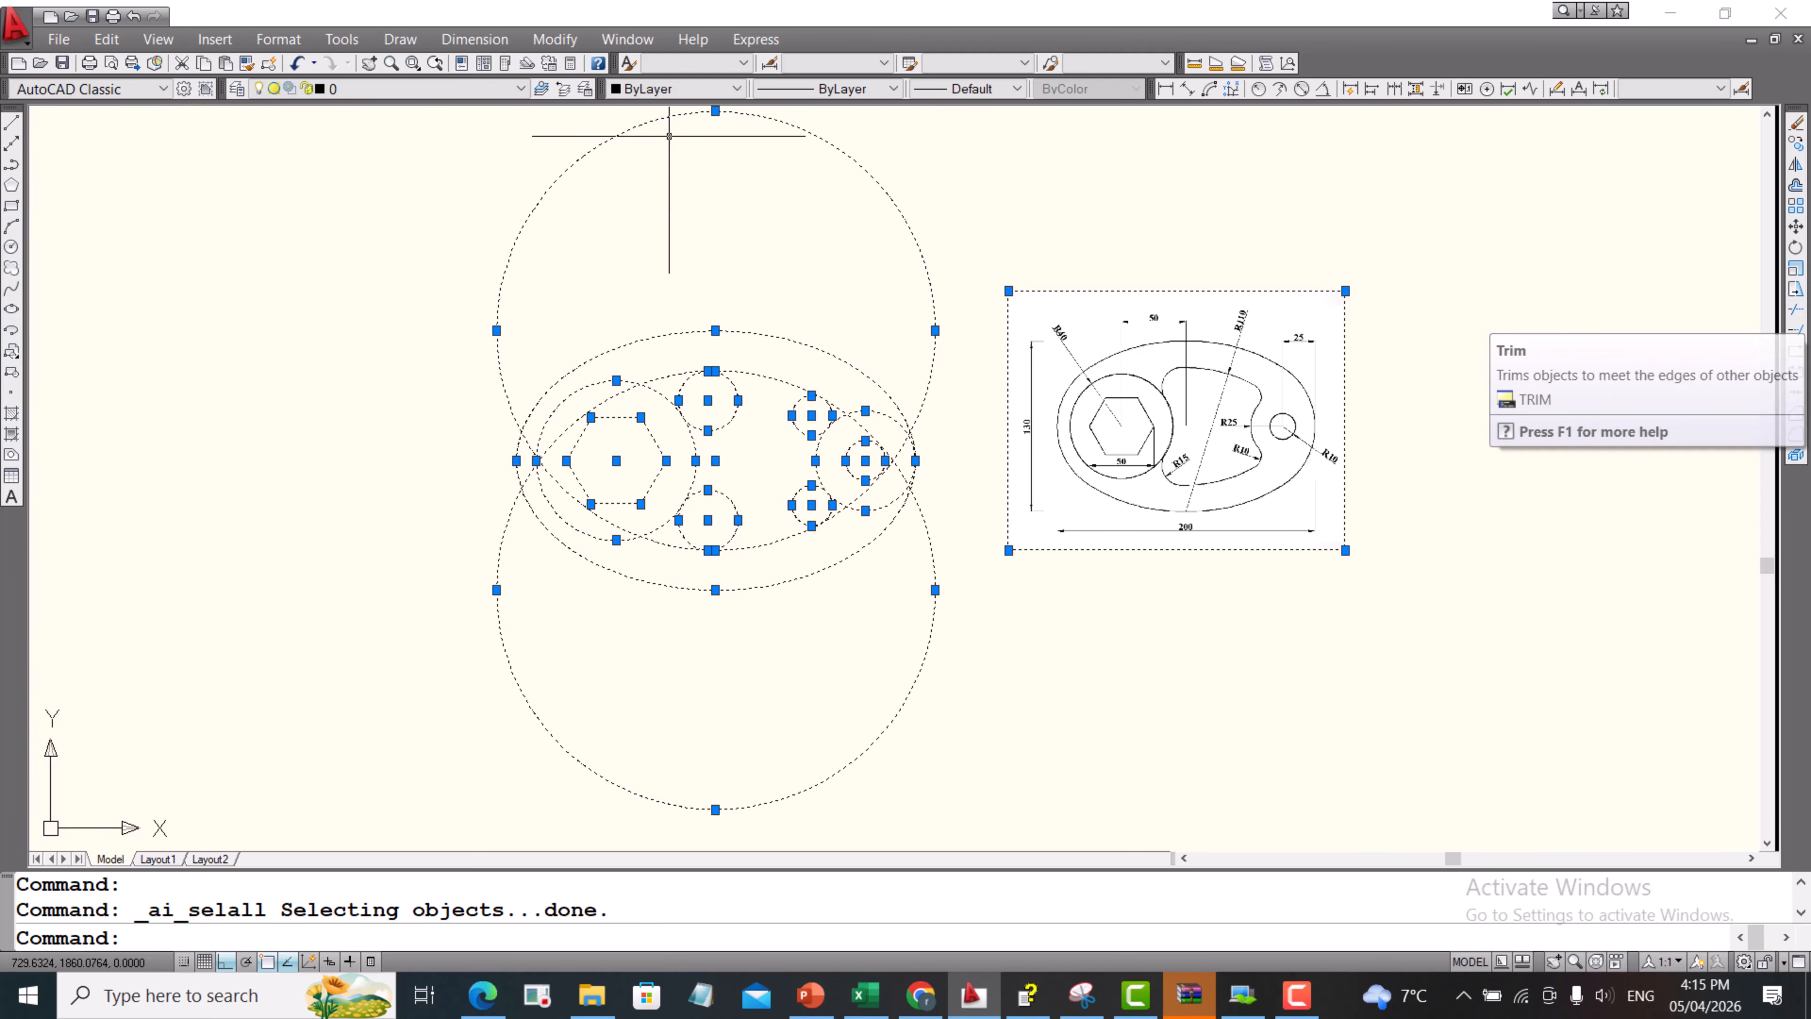
left_click(546, 41)
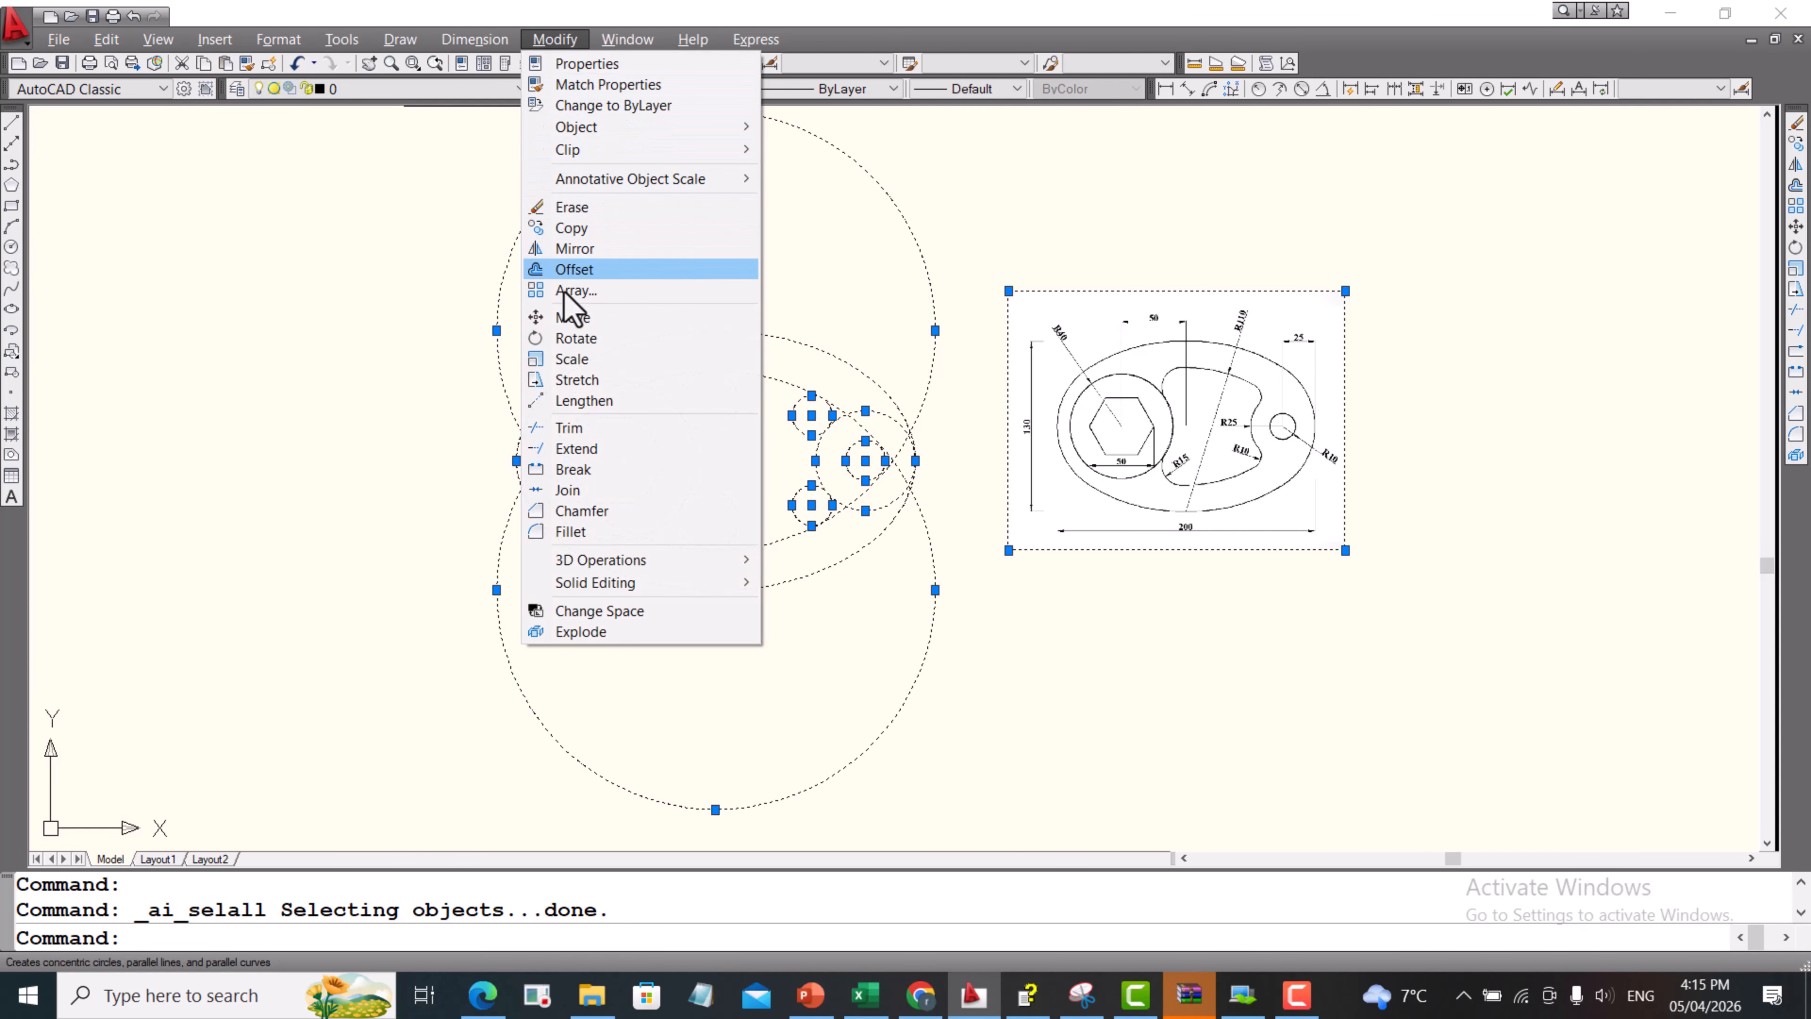
left_click(573, 428)
scroll(821, 412, "up", 3)
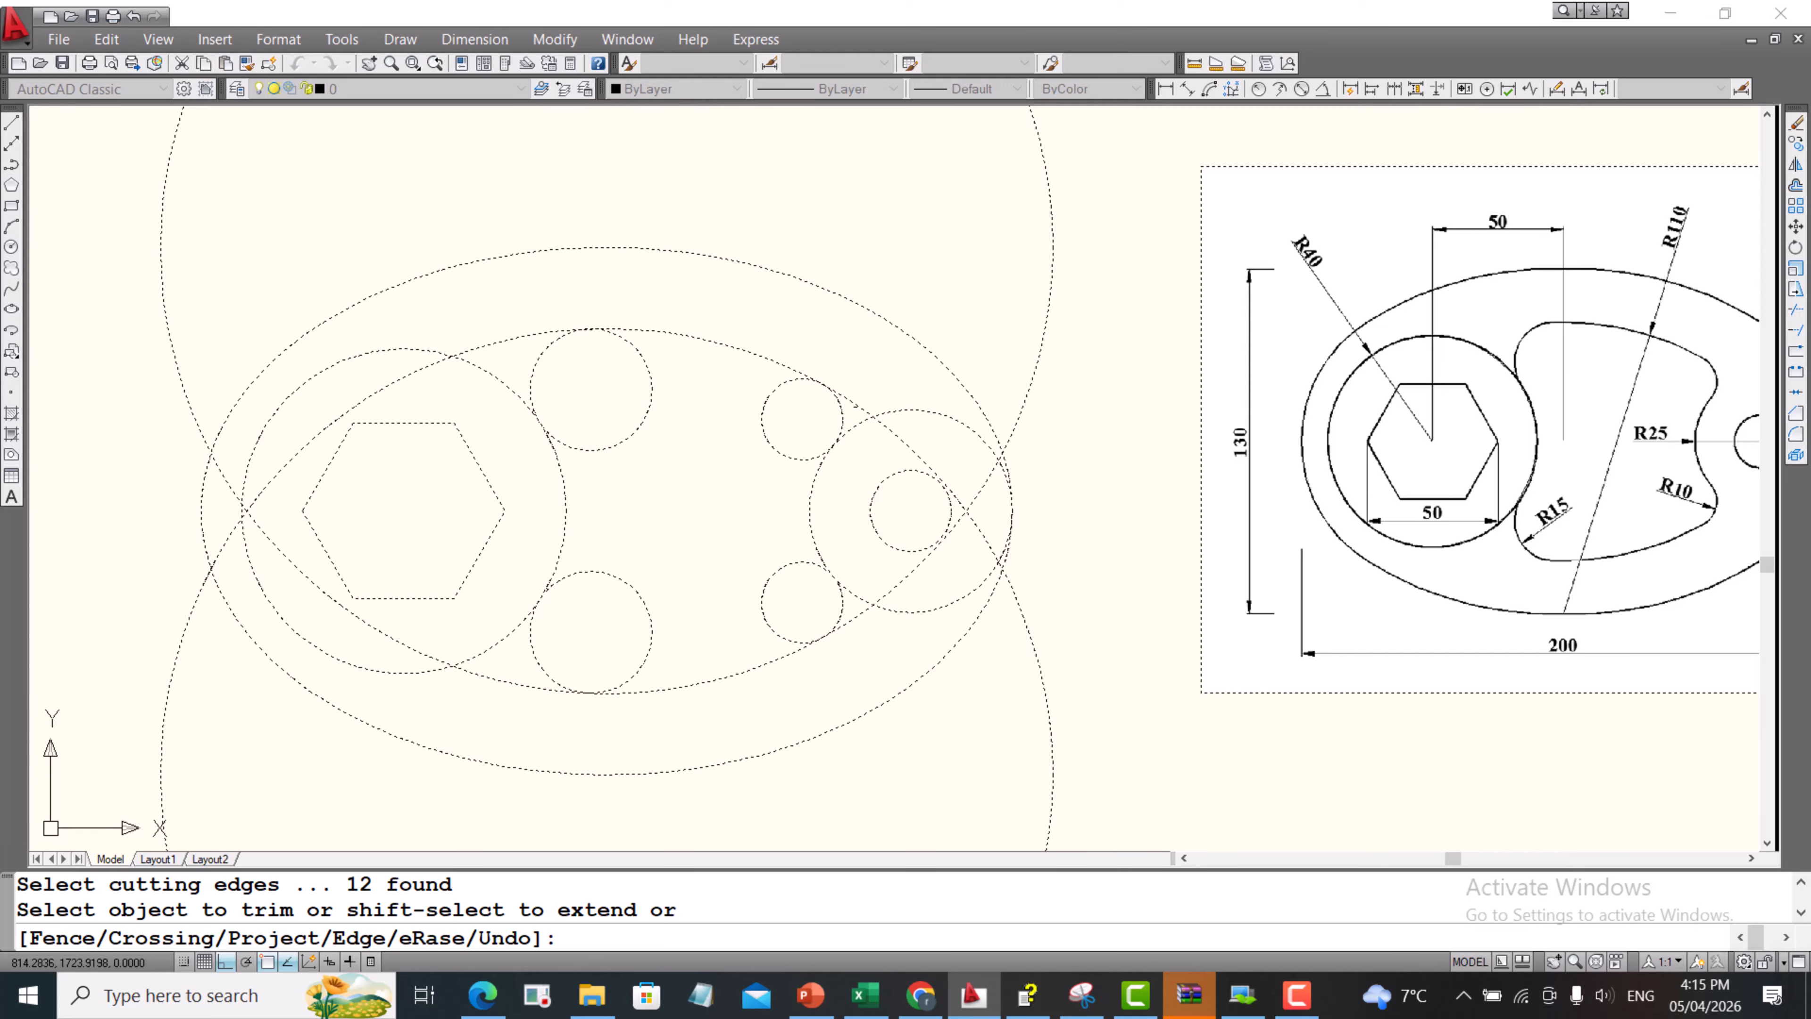
left_click(904, 412)
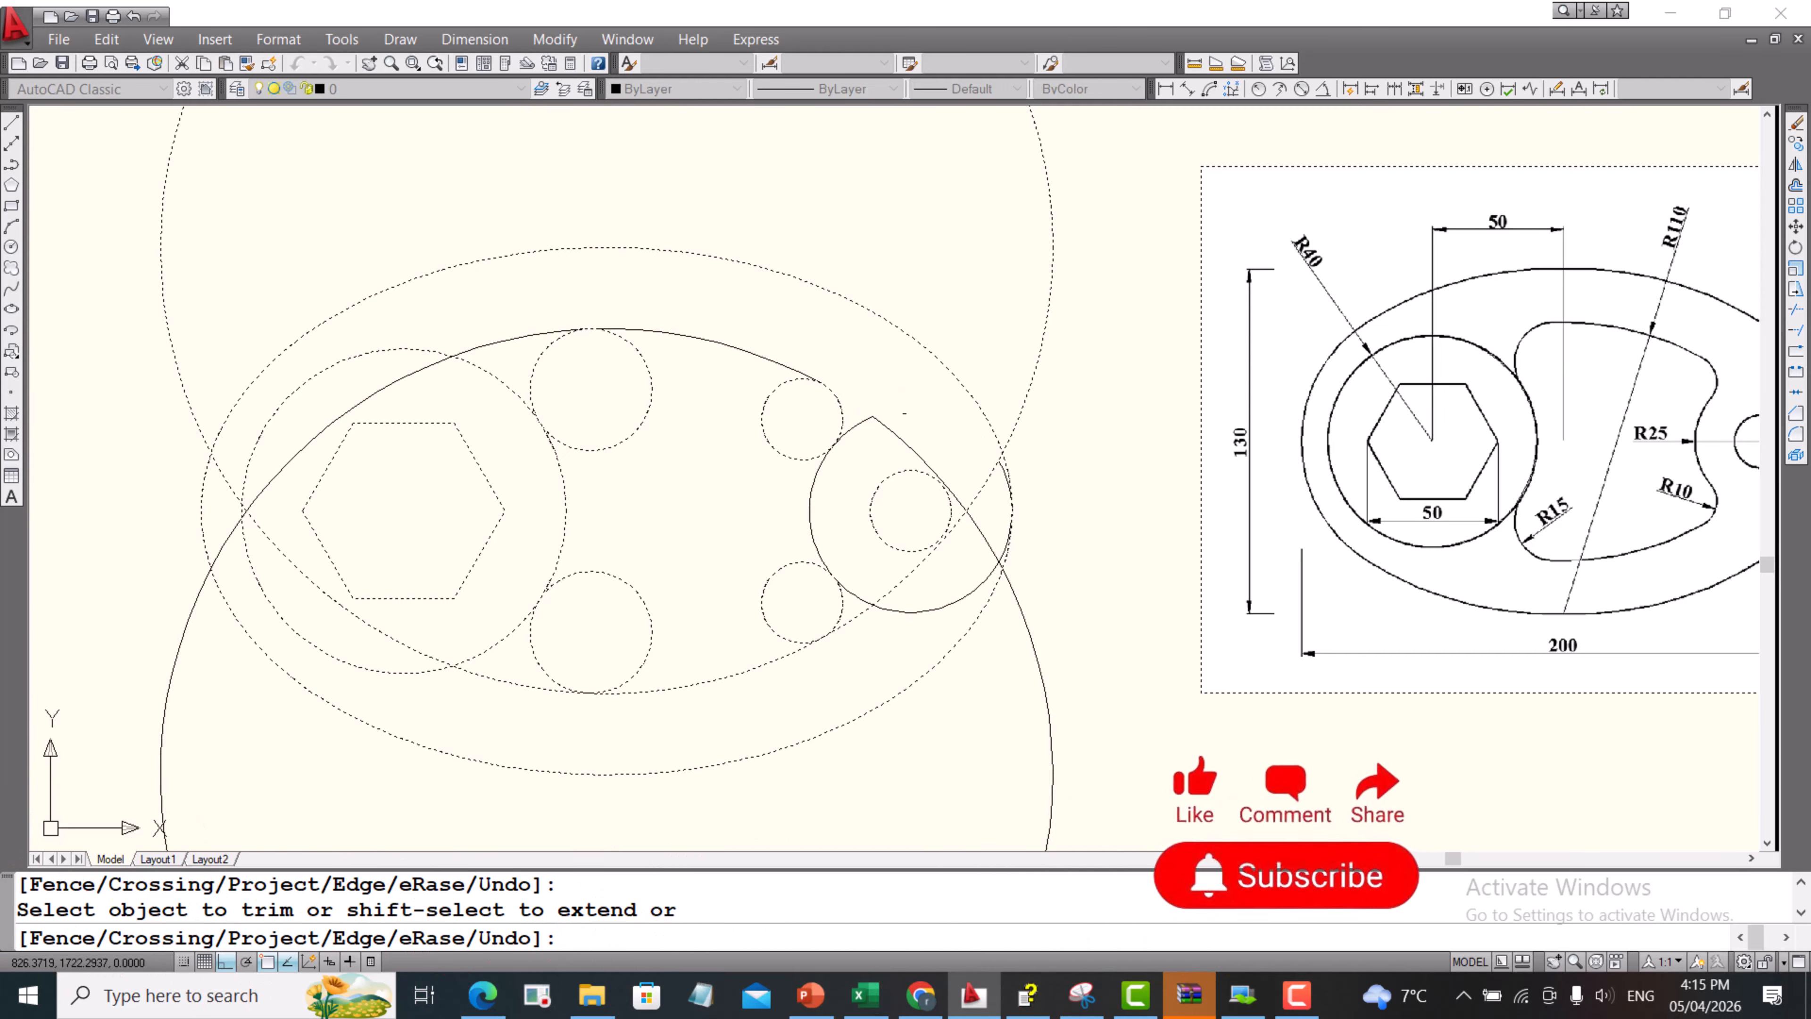
left_click(888, 430)
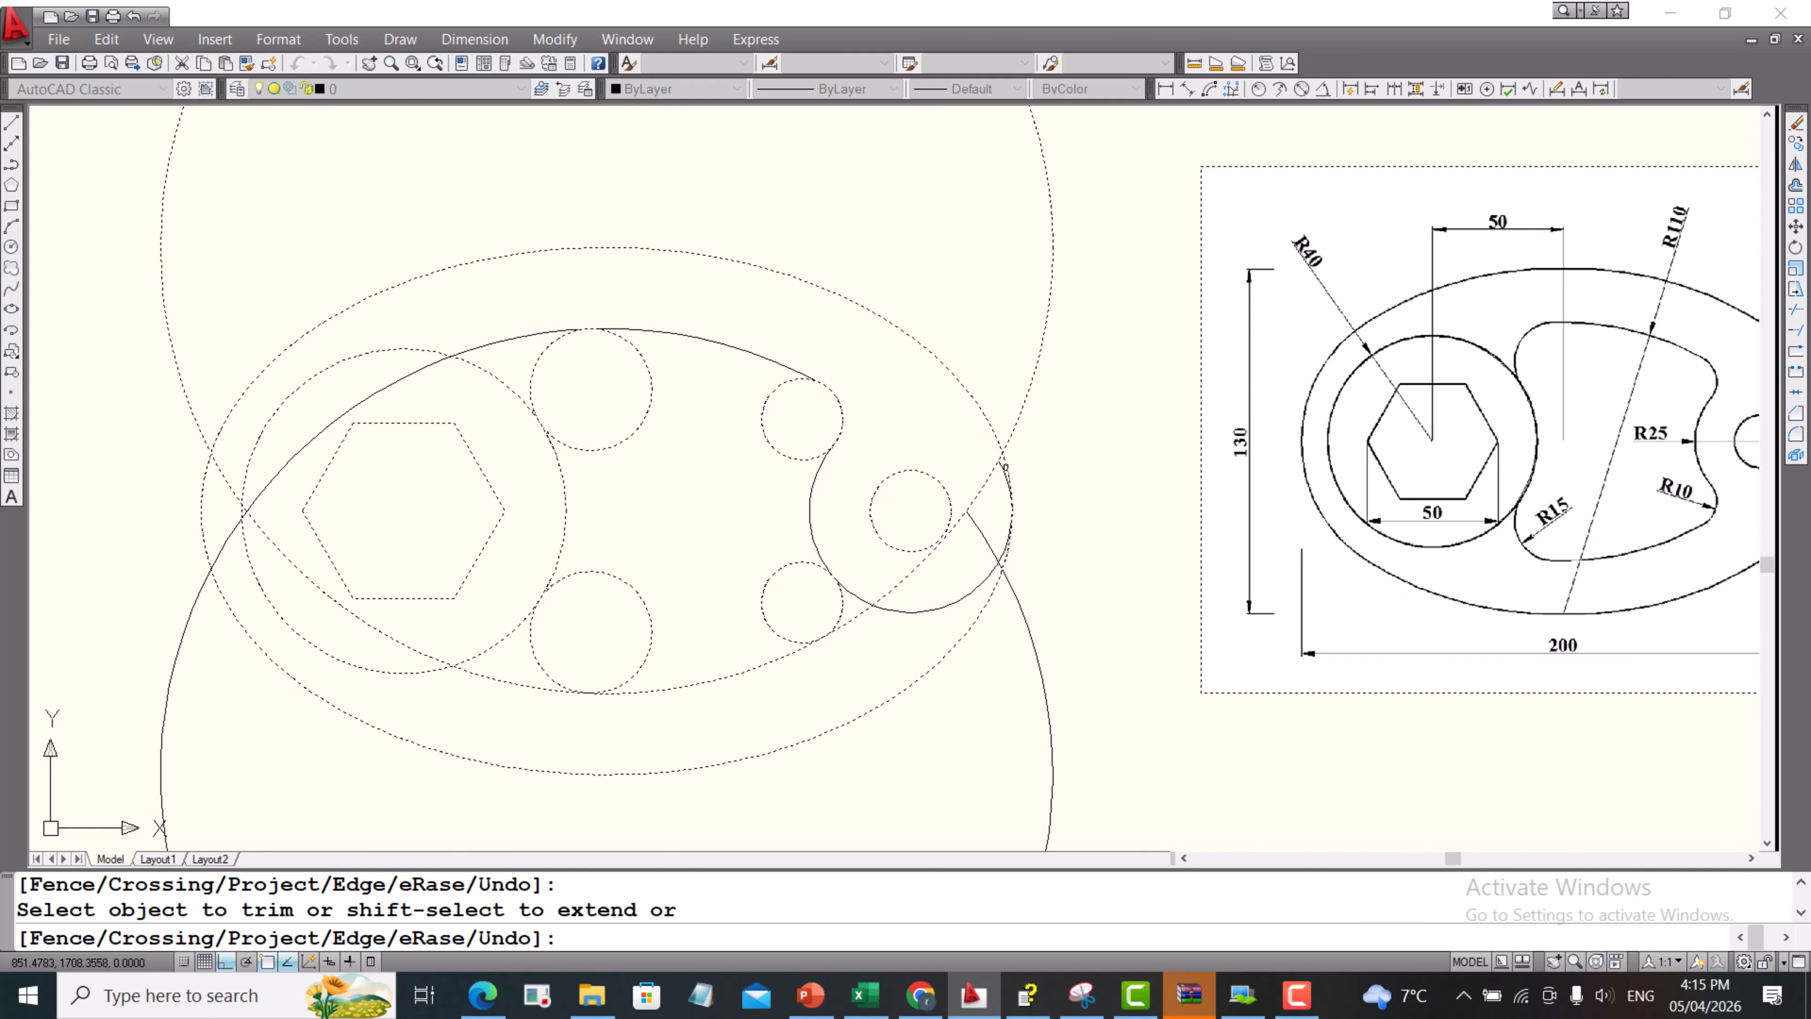
- Trim the radius 25 circle's remaining outer arc, the radius 110 arcs around the small hole, and the radius 10 circles down to corner arcs
scroll(1005, 466, "up", 3)
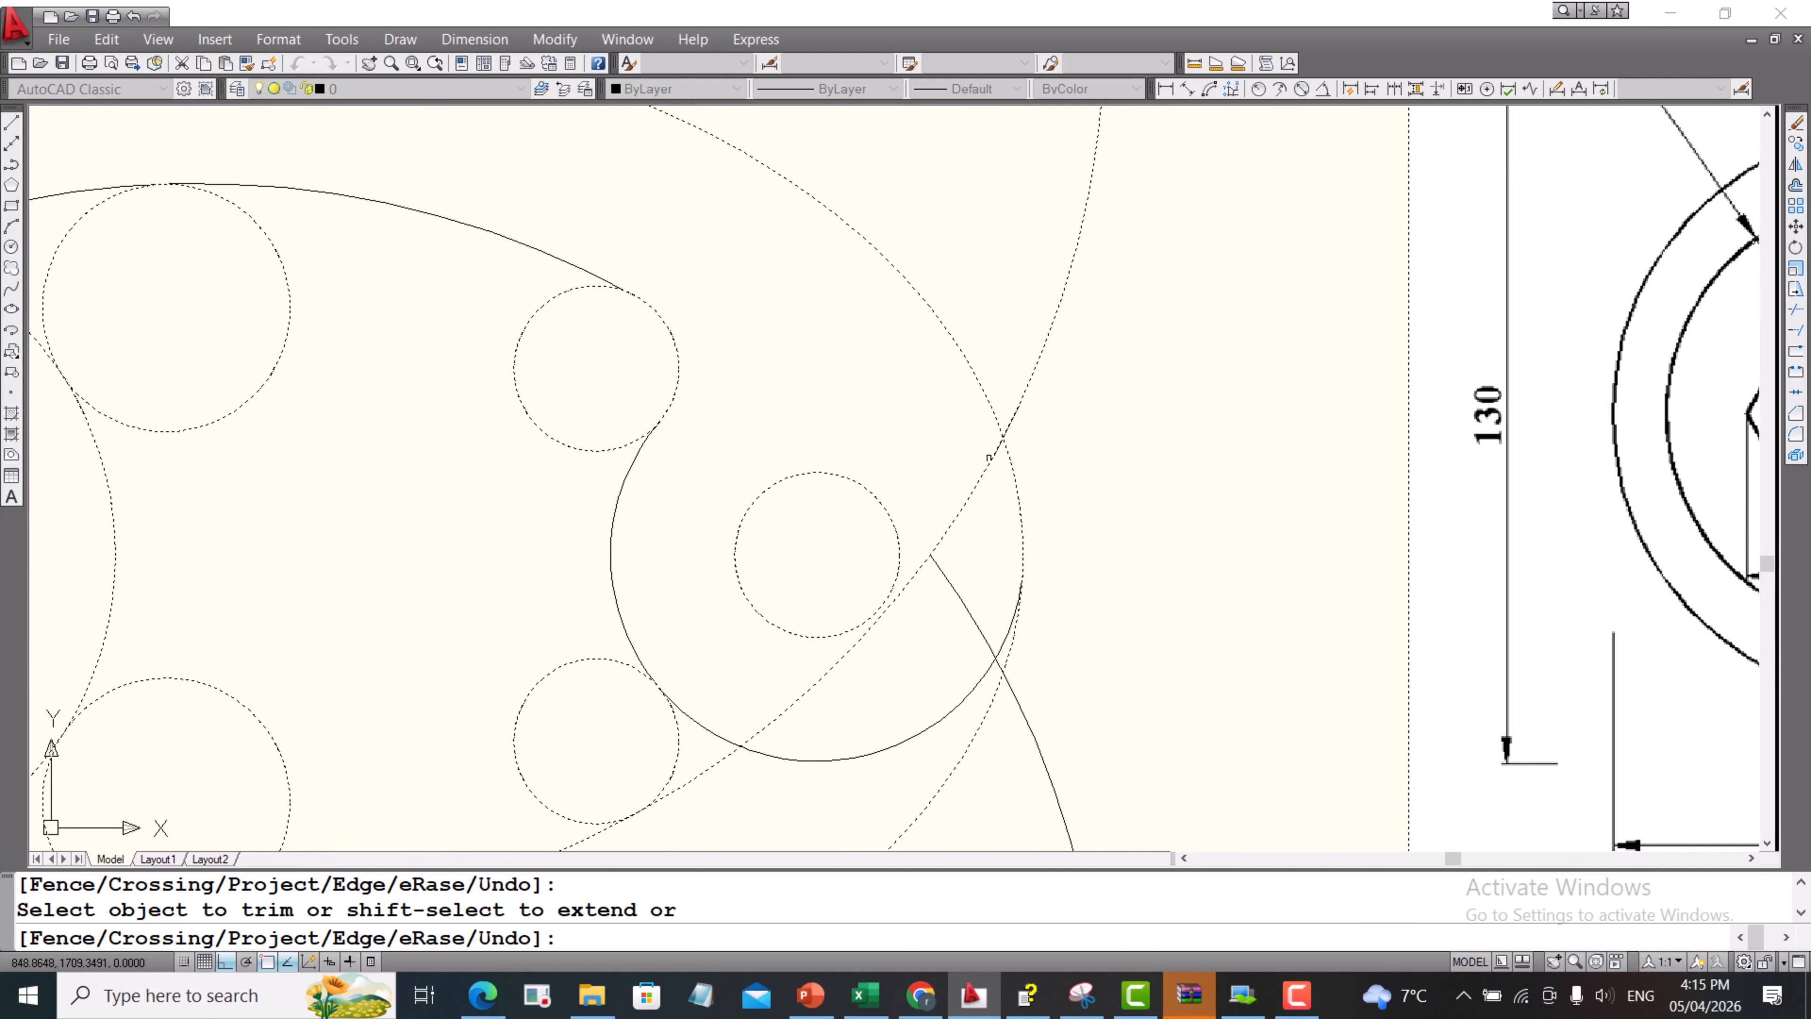
left_click(987, 464)
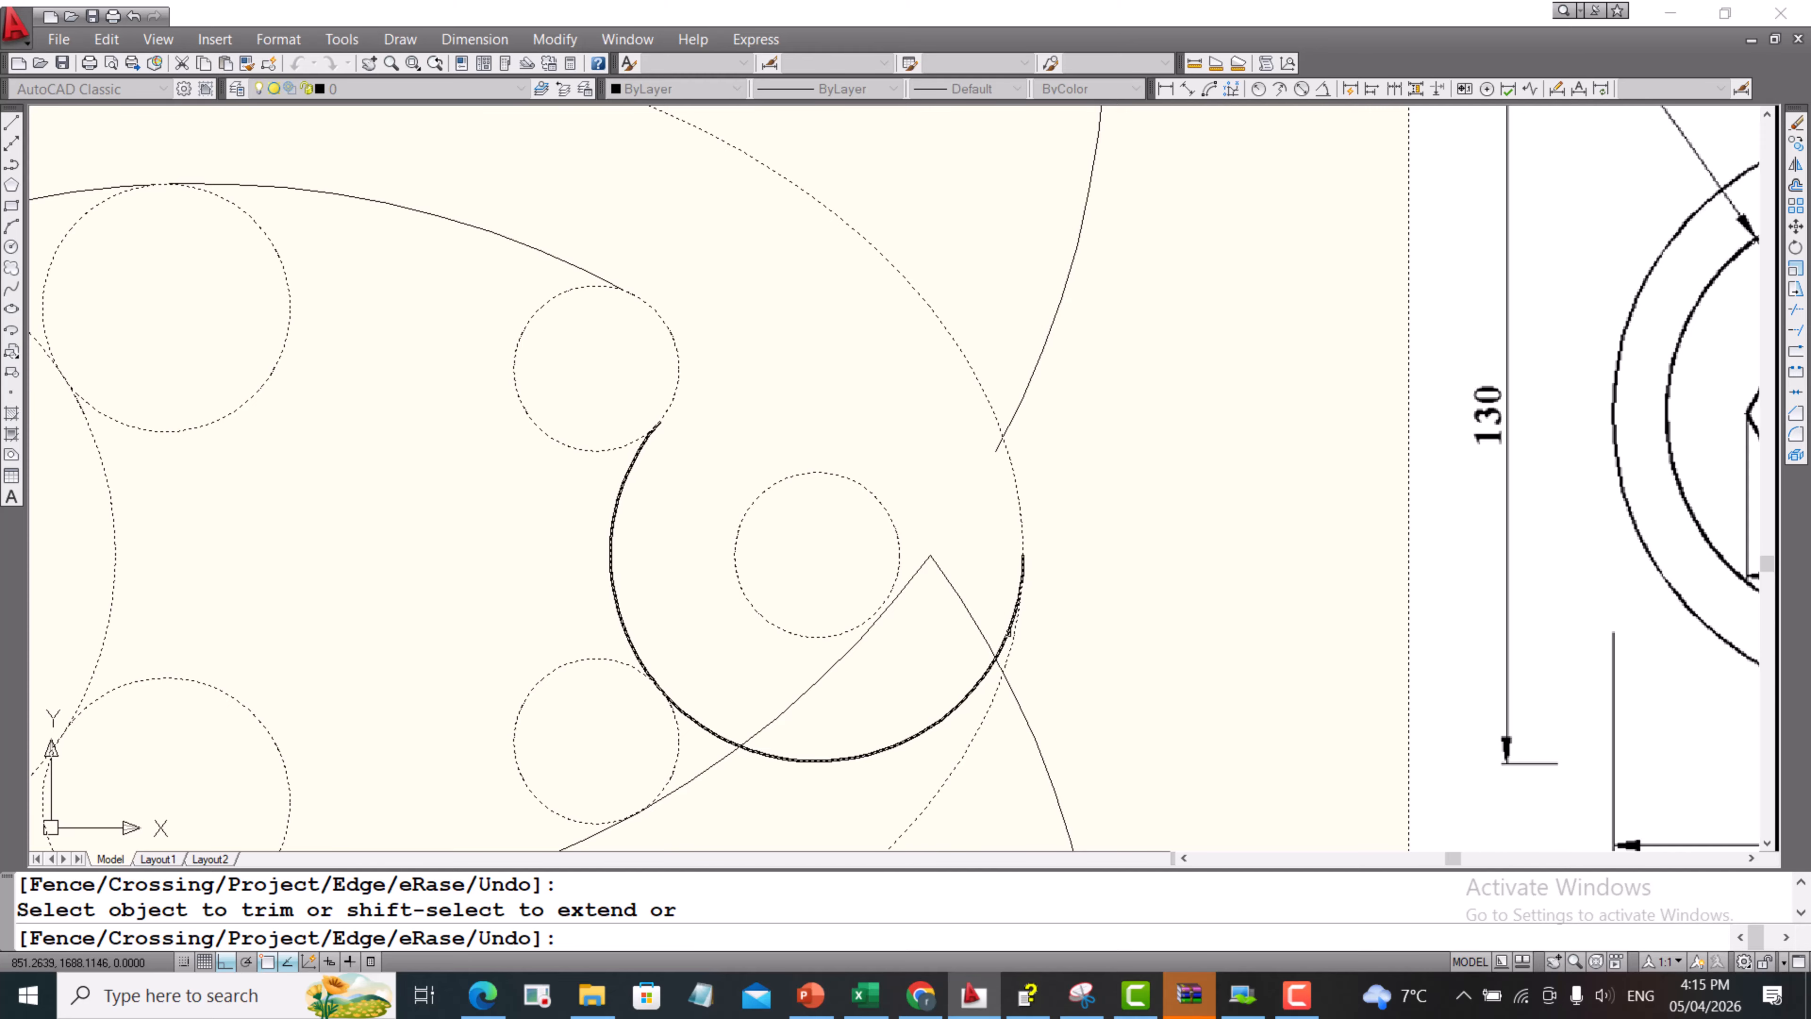
left_click(1009, 630)
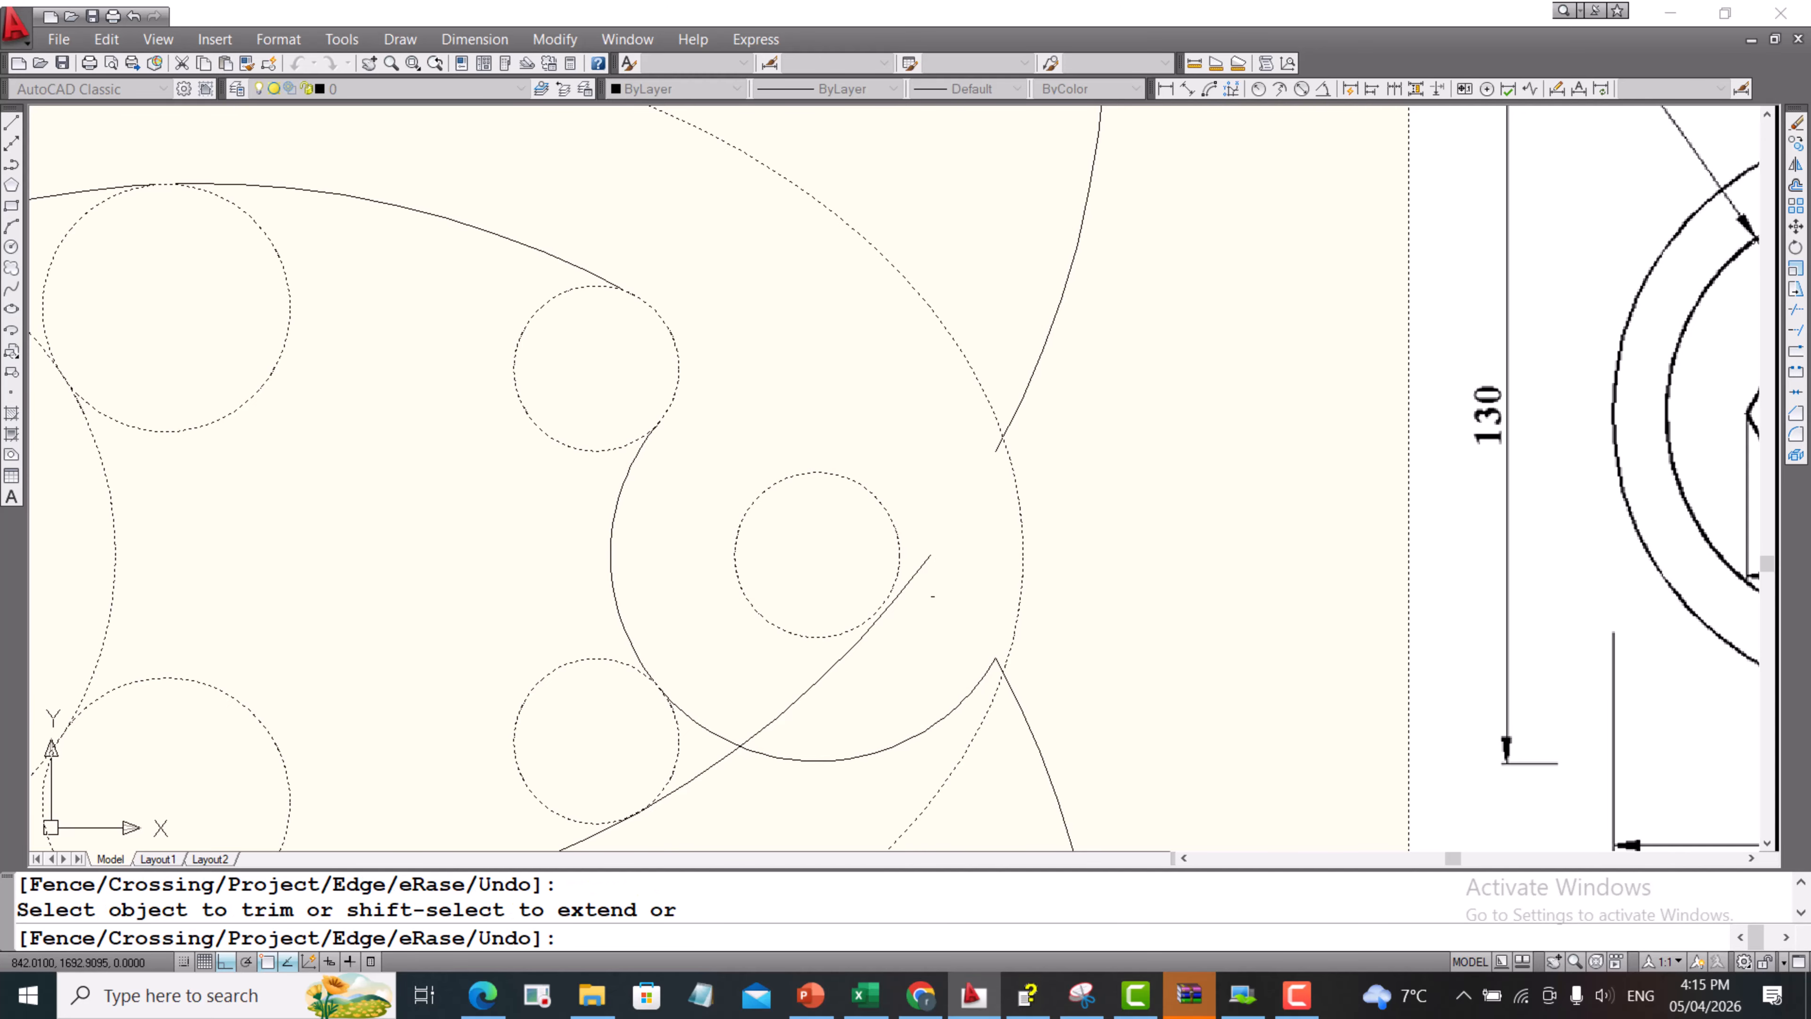
left_click(916, 576)
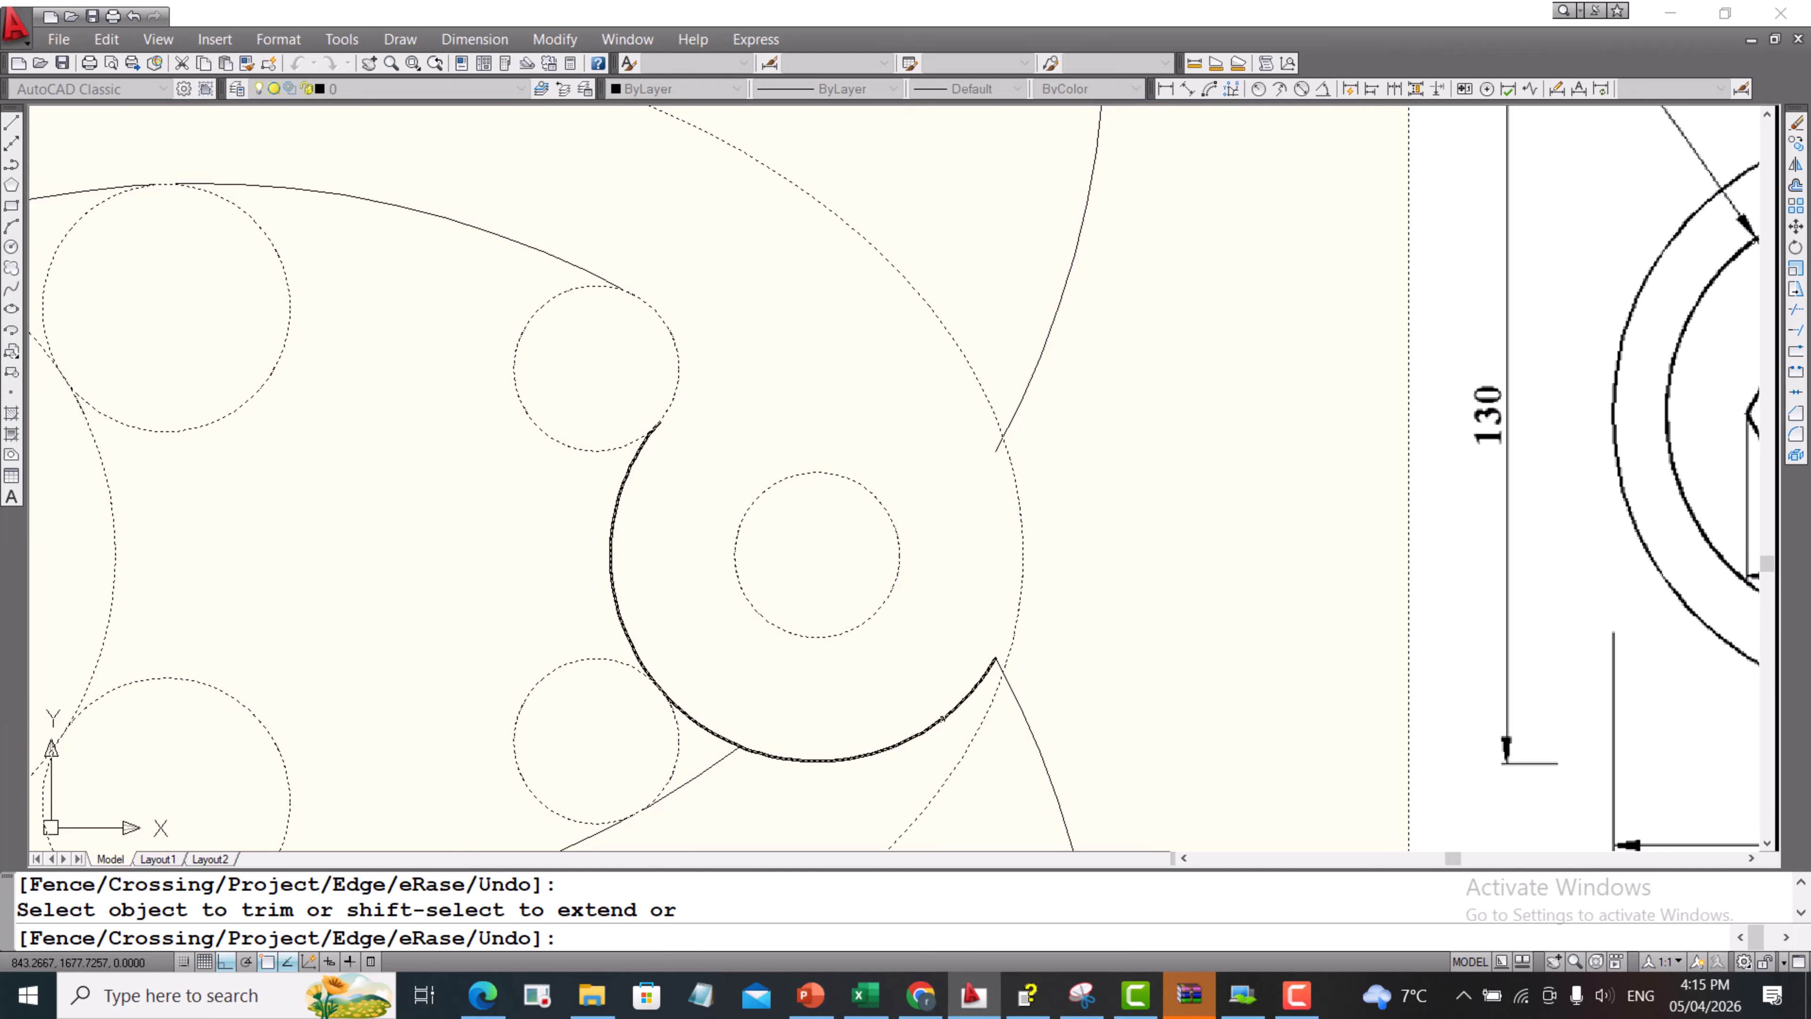
left_click(944, 717)
left_click(996, 665)
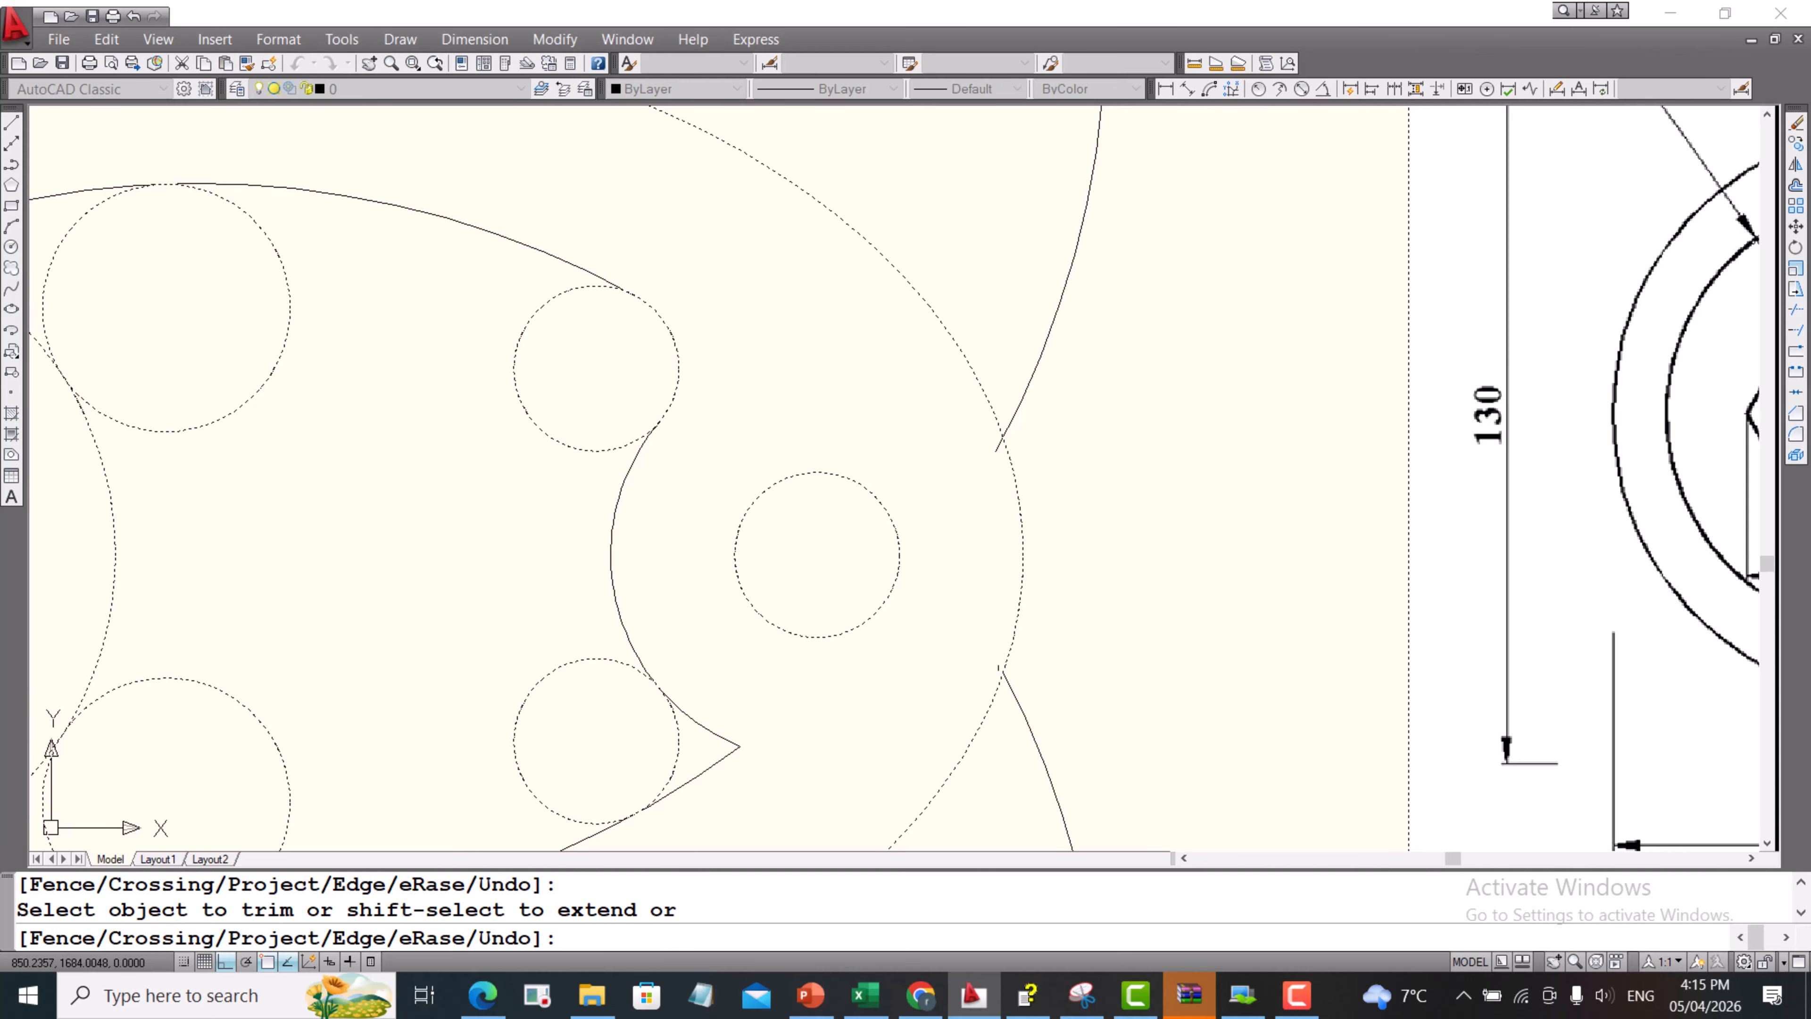
left_click(691, 728)
left_click(721, 762)
- Trim the radius 110 arcs between the radius 40 and radius 15 circles, and reduce the radius 15 circles to the cutout's corner arcs
scroll(815, 381, "down", 6)
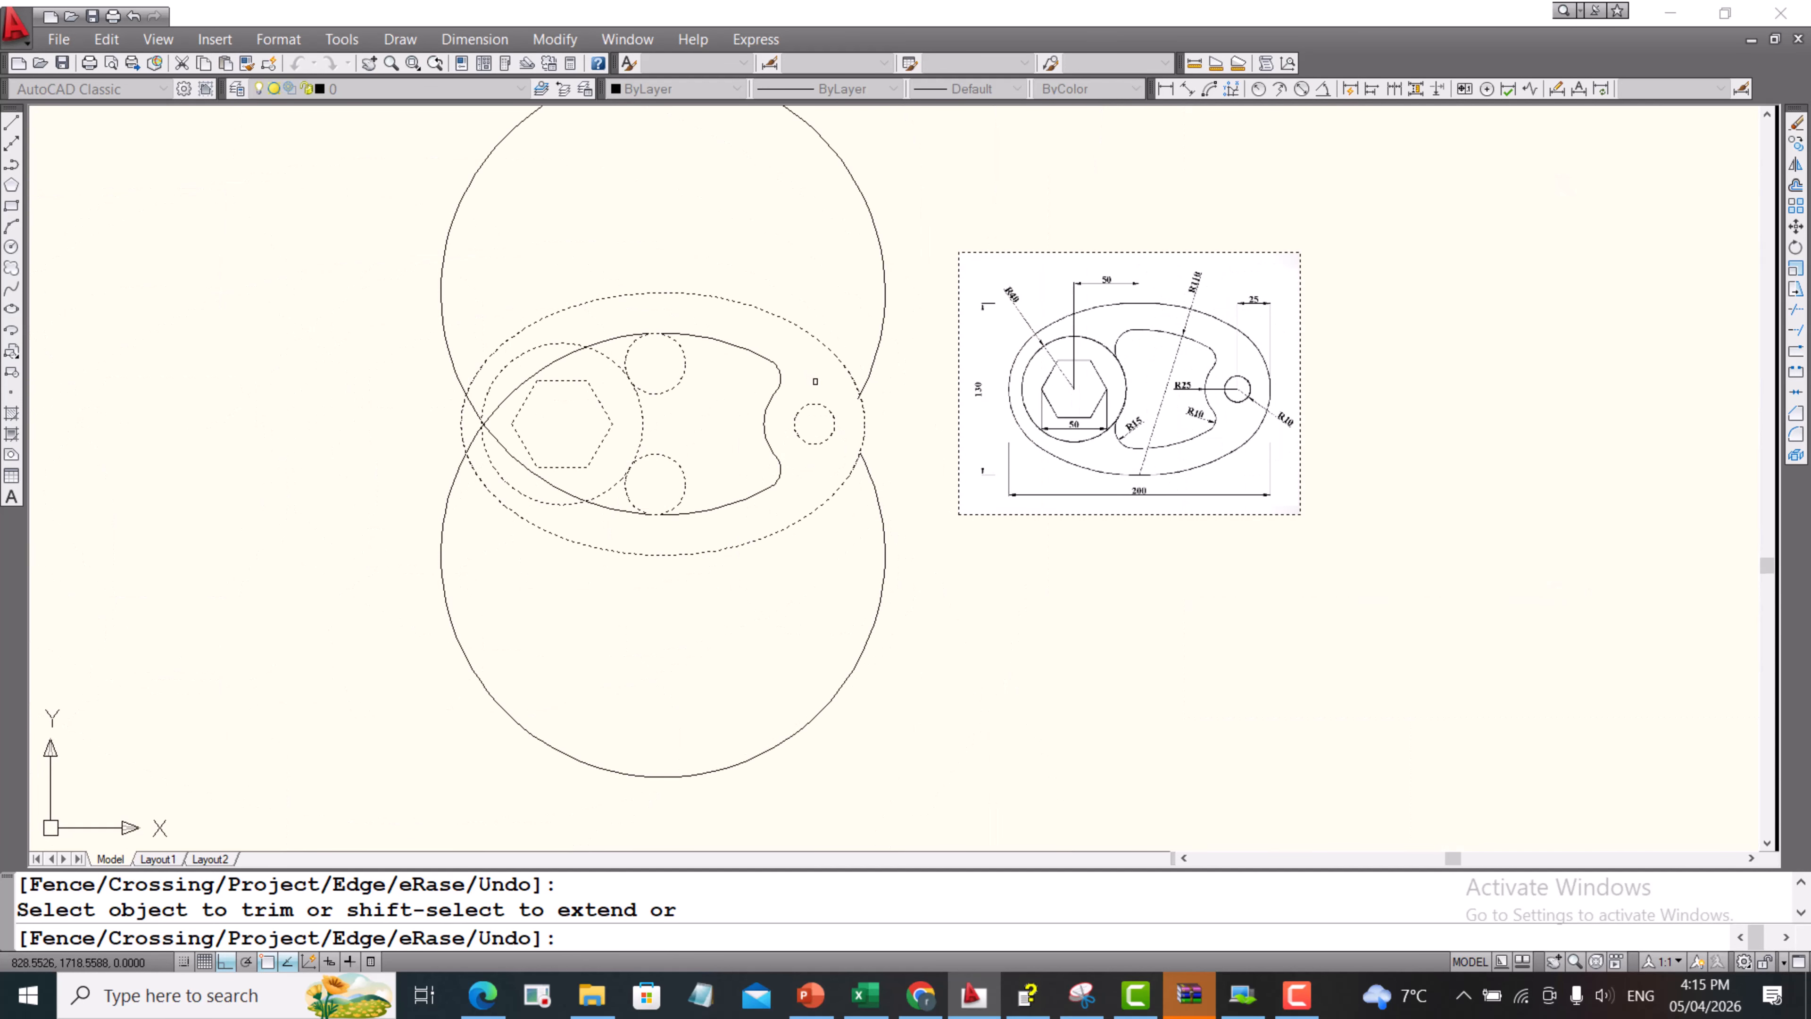
scroll(597, 348, "up", 2)
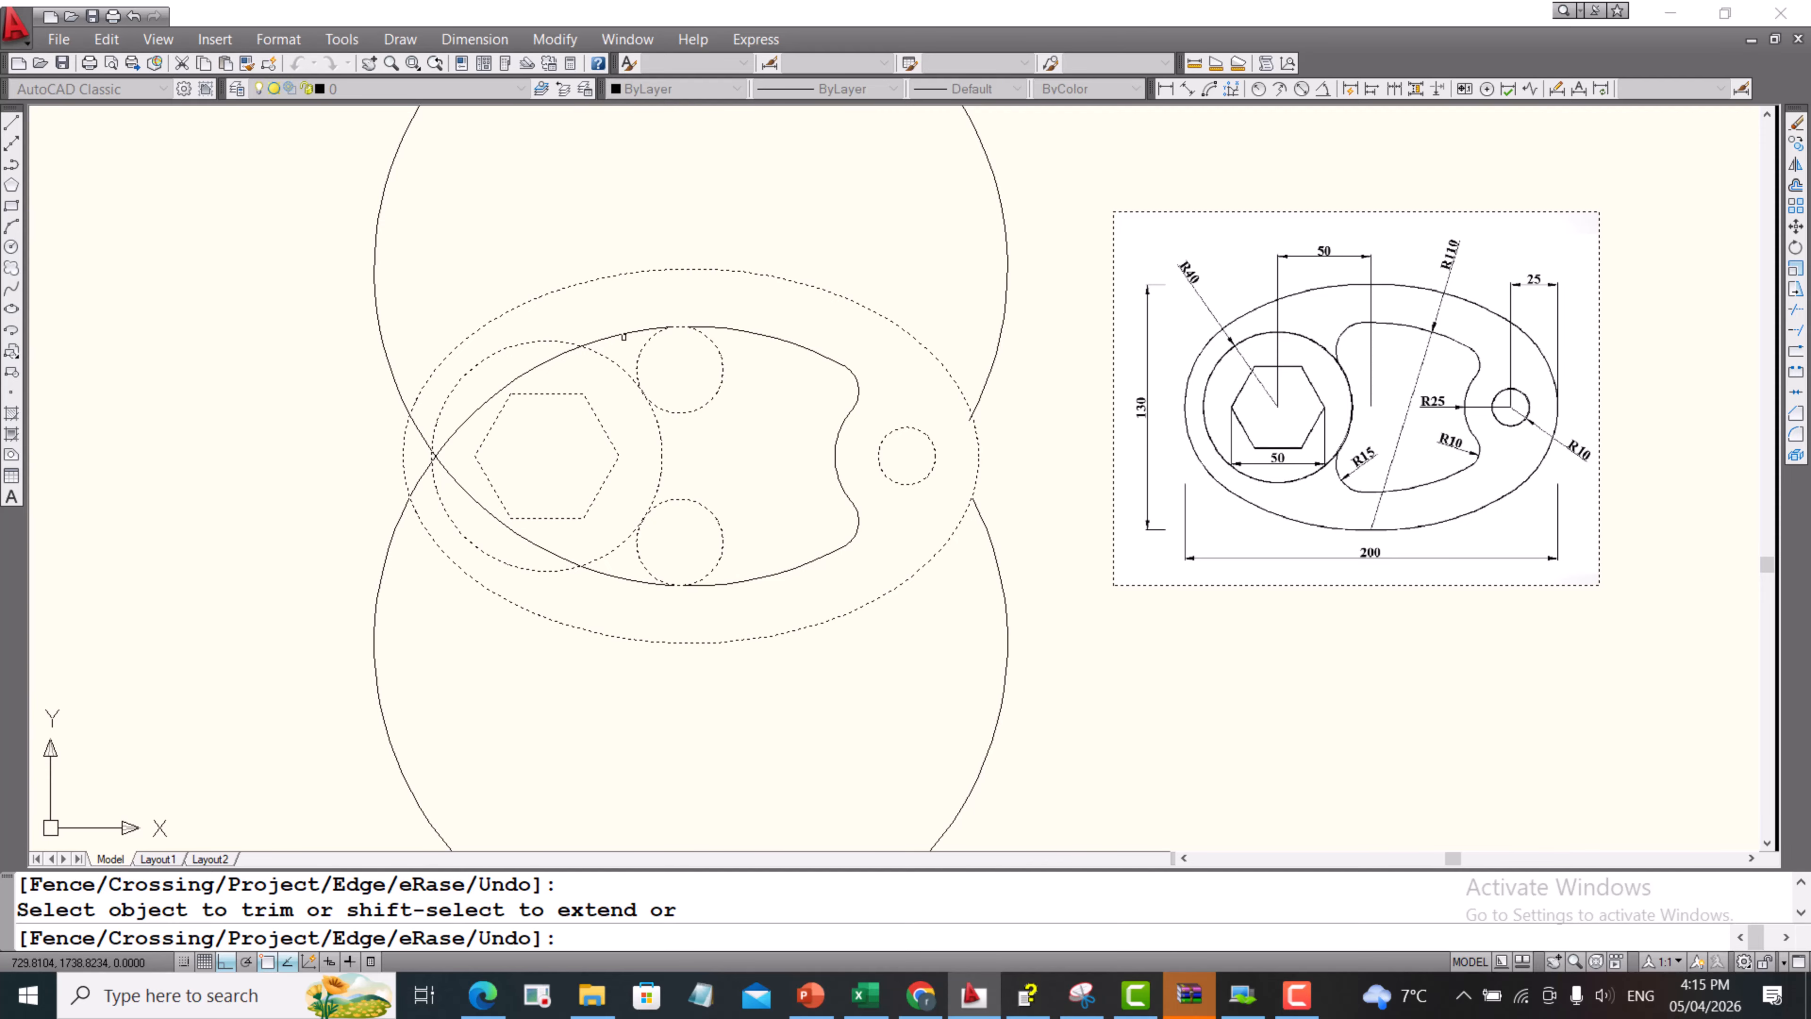
left_click(624, 335)
left_click(638, 580)
key("Escape")
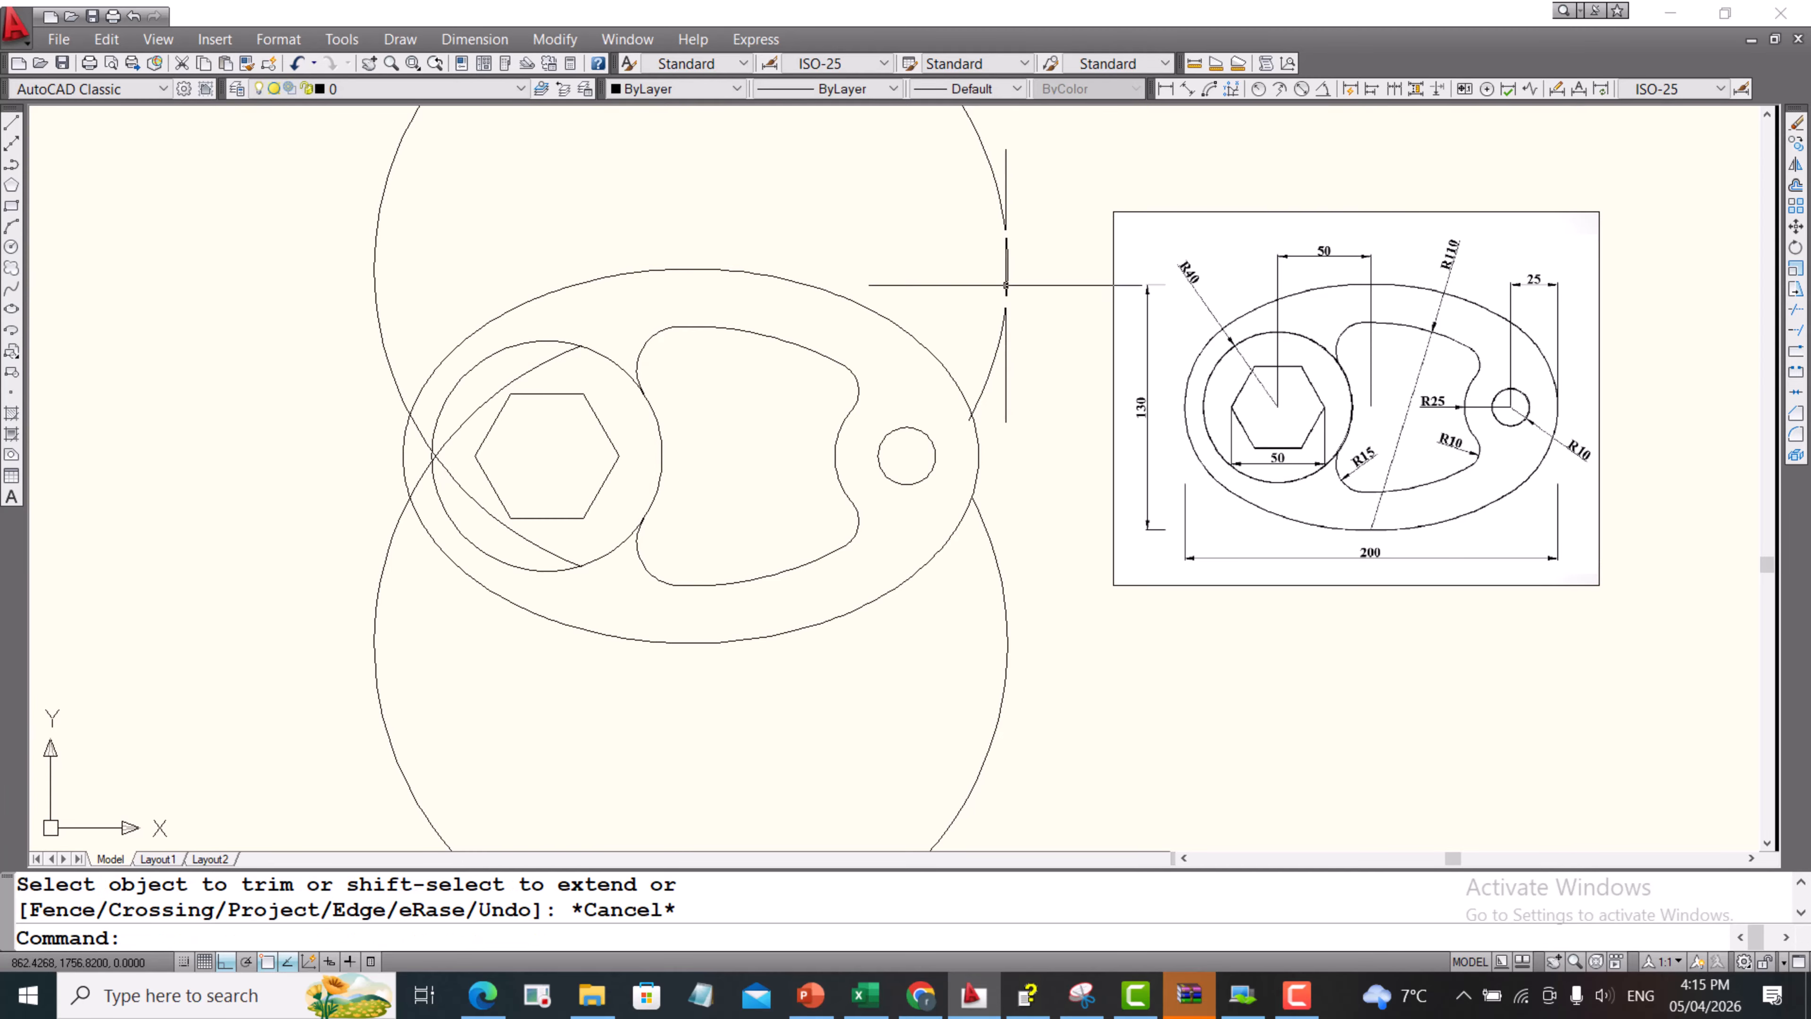
- Erase the two leftover radius 110 construction arcs extending outside the ellipse
left_click(998, 285)
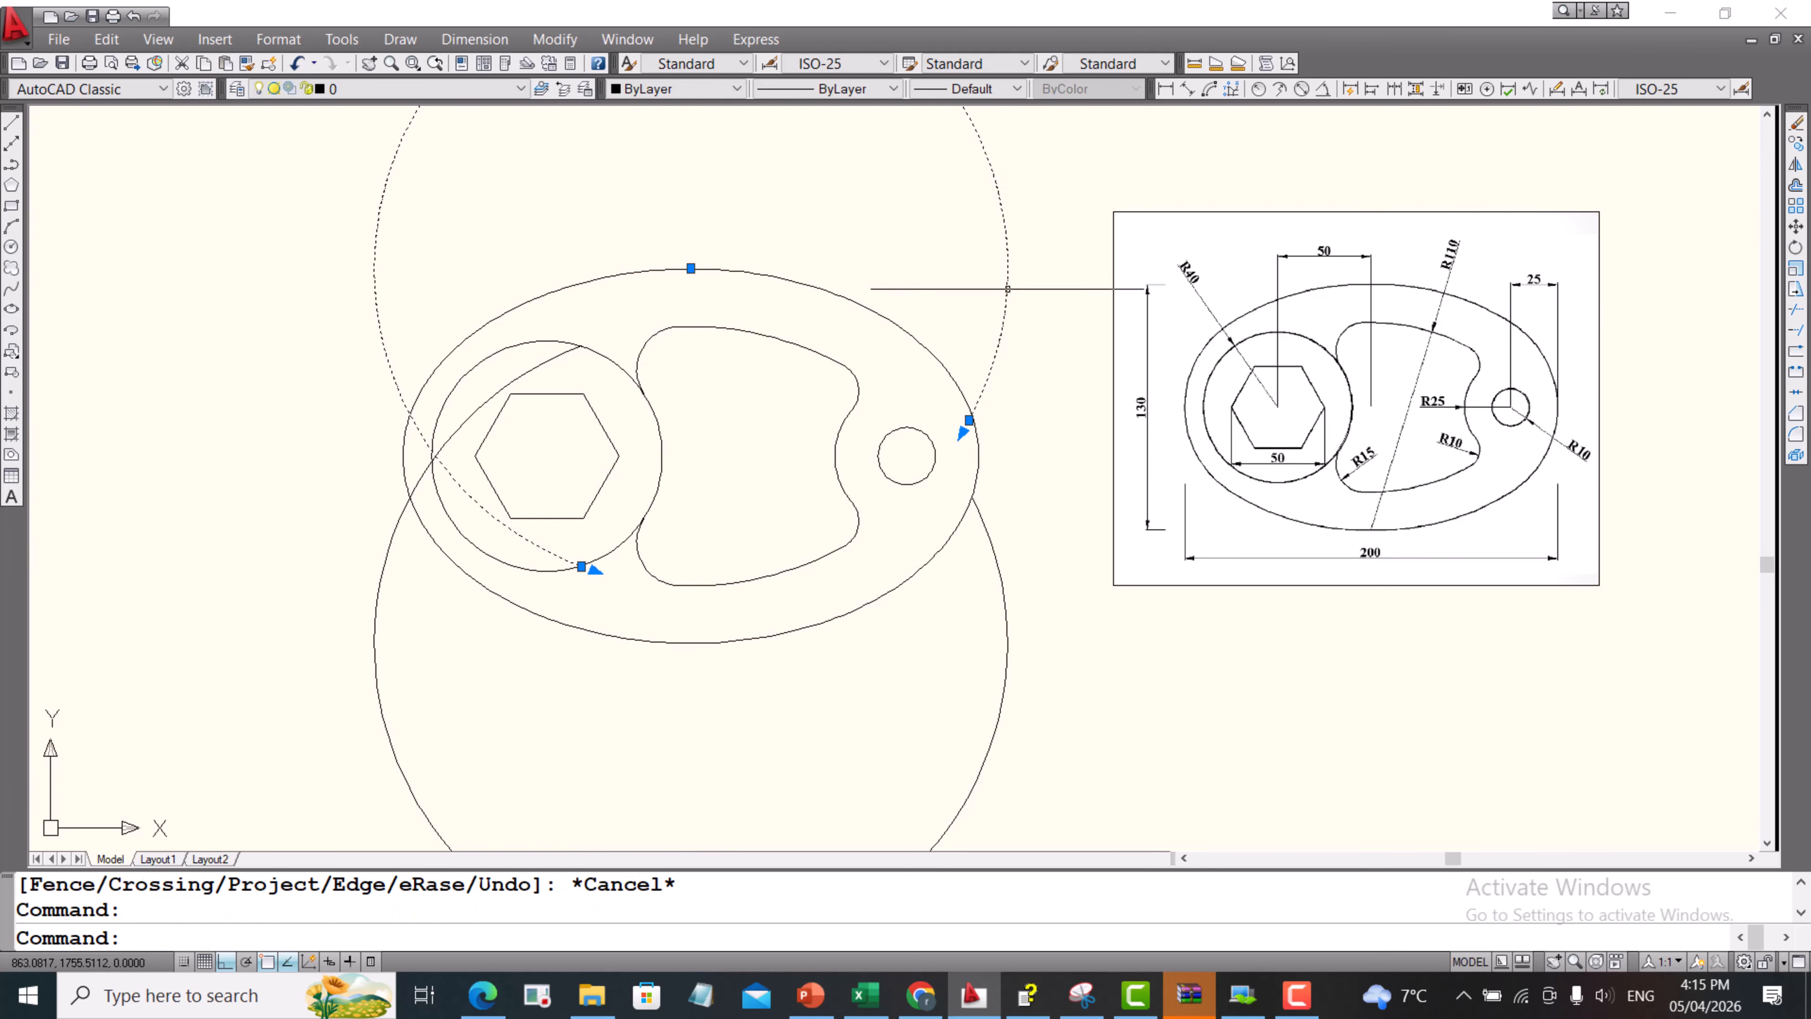
left_click(989, 531)
key("Delete")
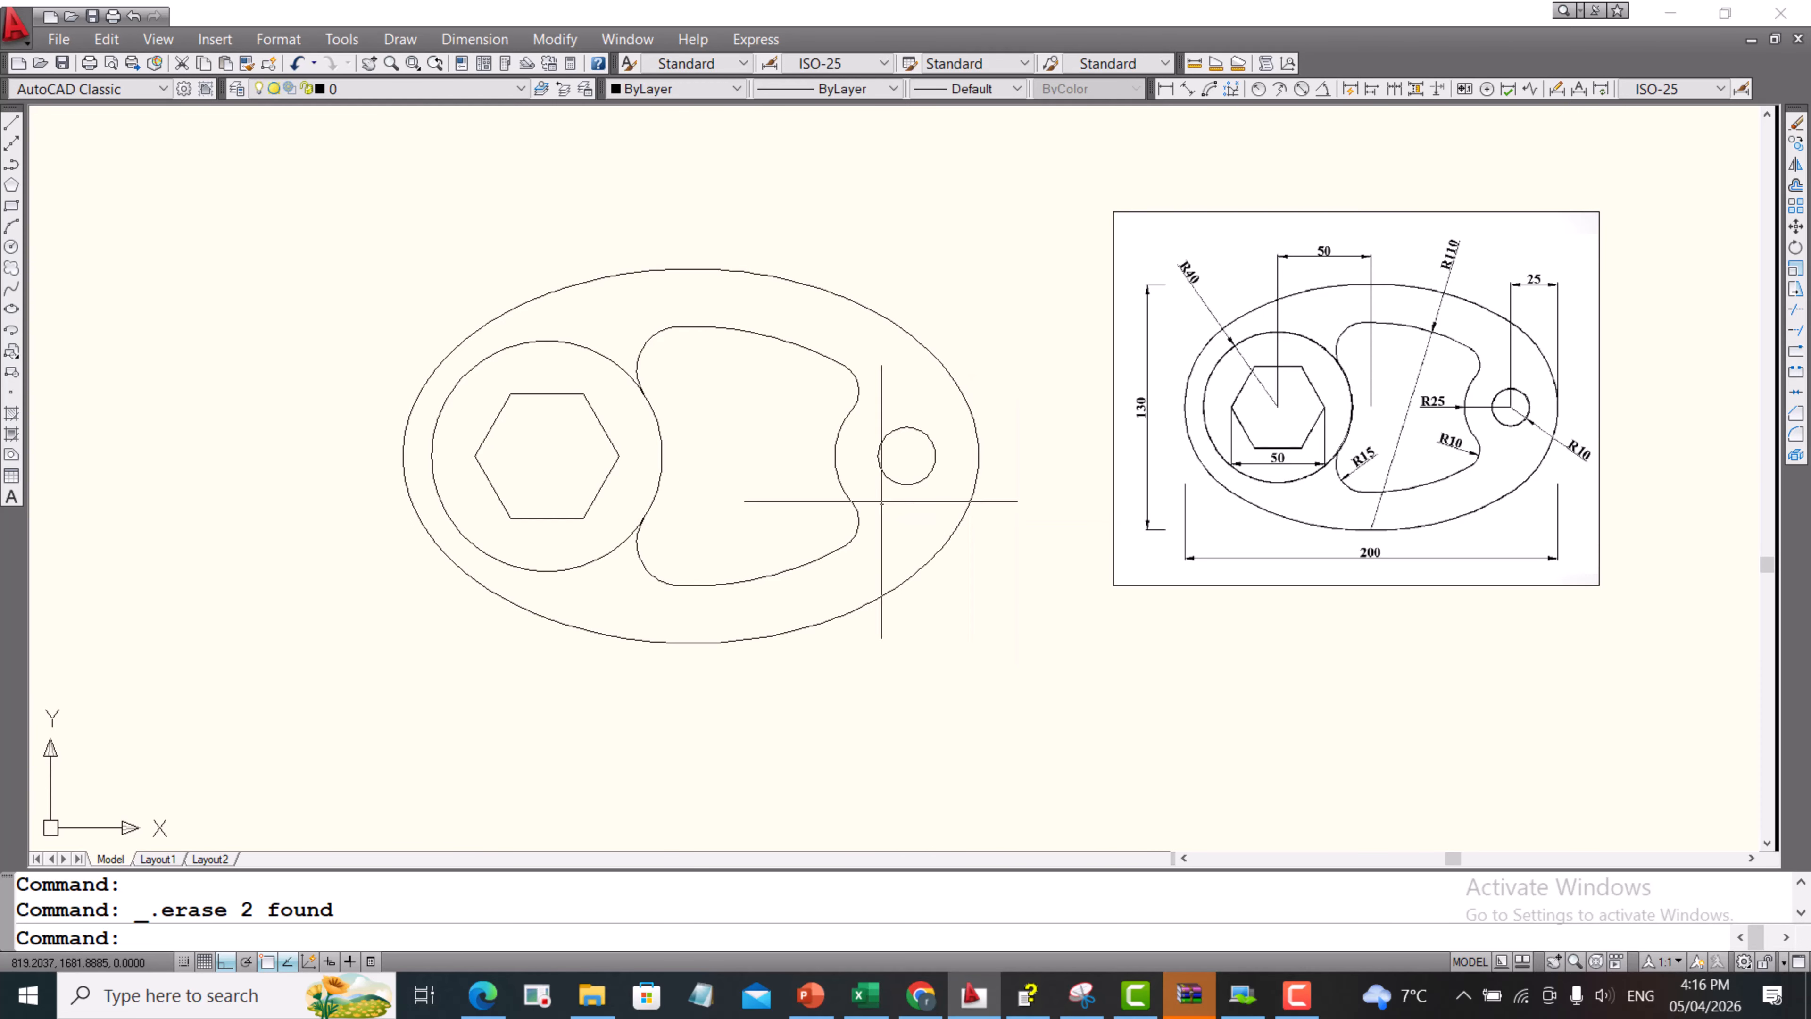